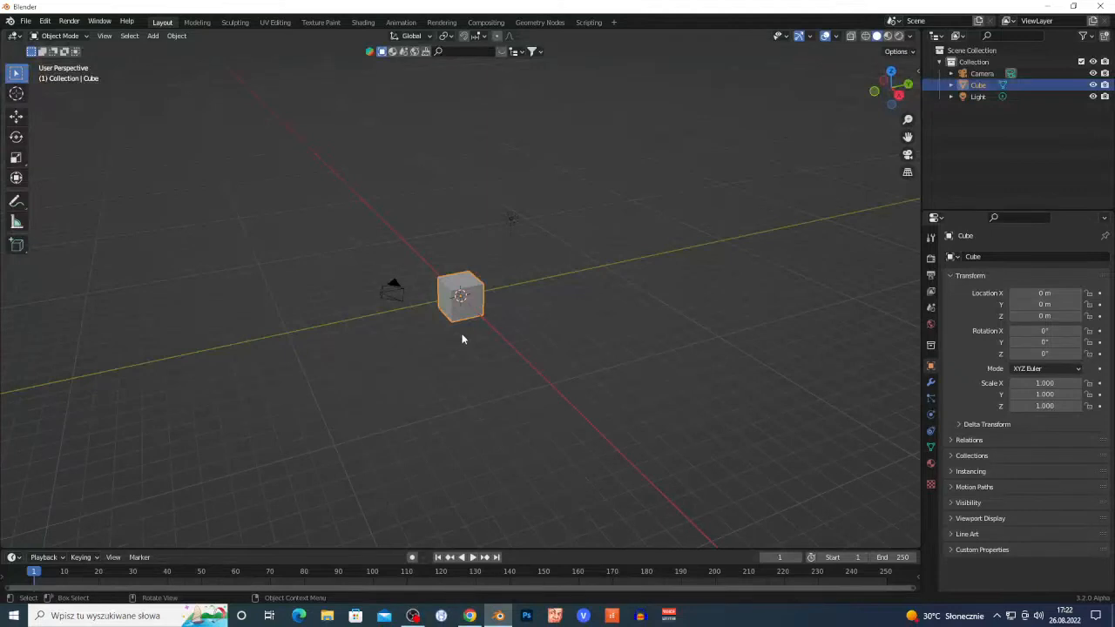
# - Scale the default cube up uniformly to a scale of about 3.03
pyautogui.scroll(4, 473, 322)
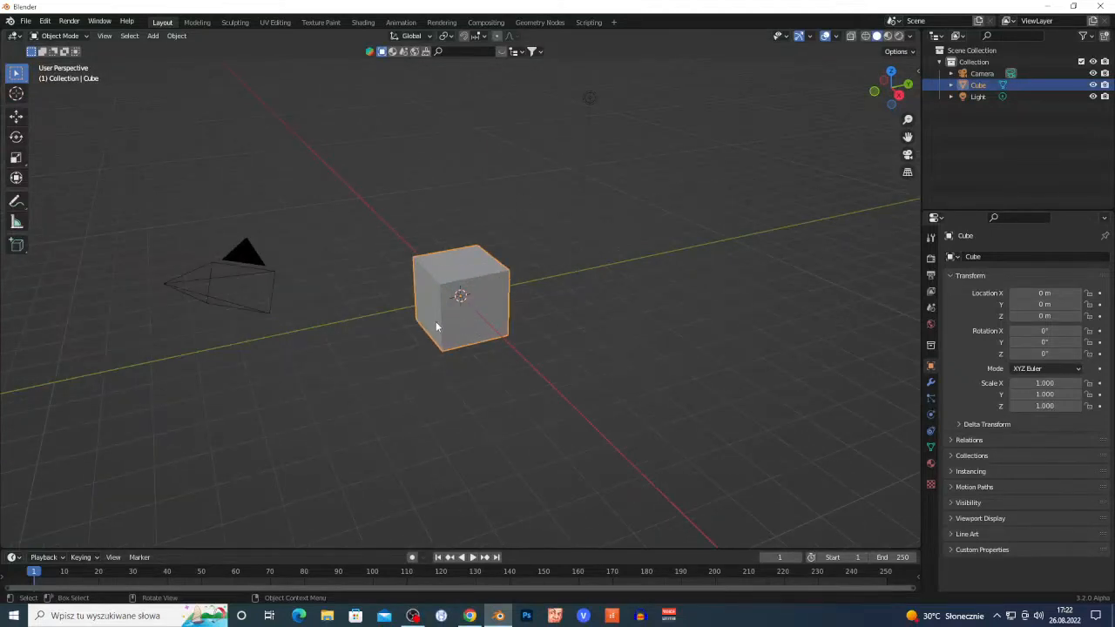
pyautogui.scroll(-3, 470, 333)
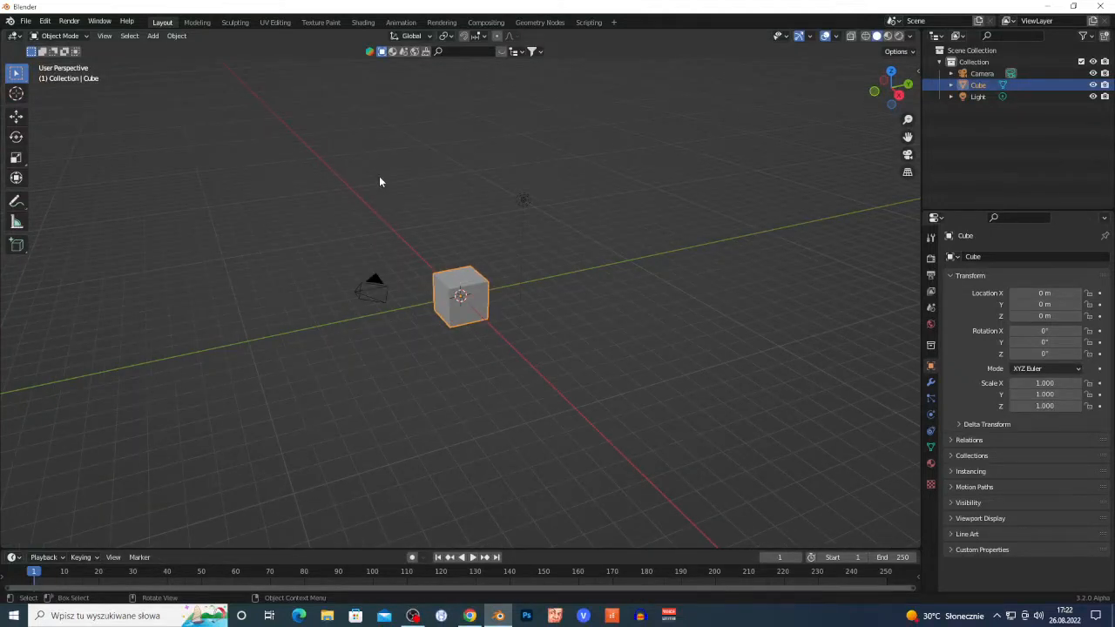
pyautogui.scroll(2, 457, 357)
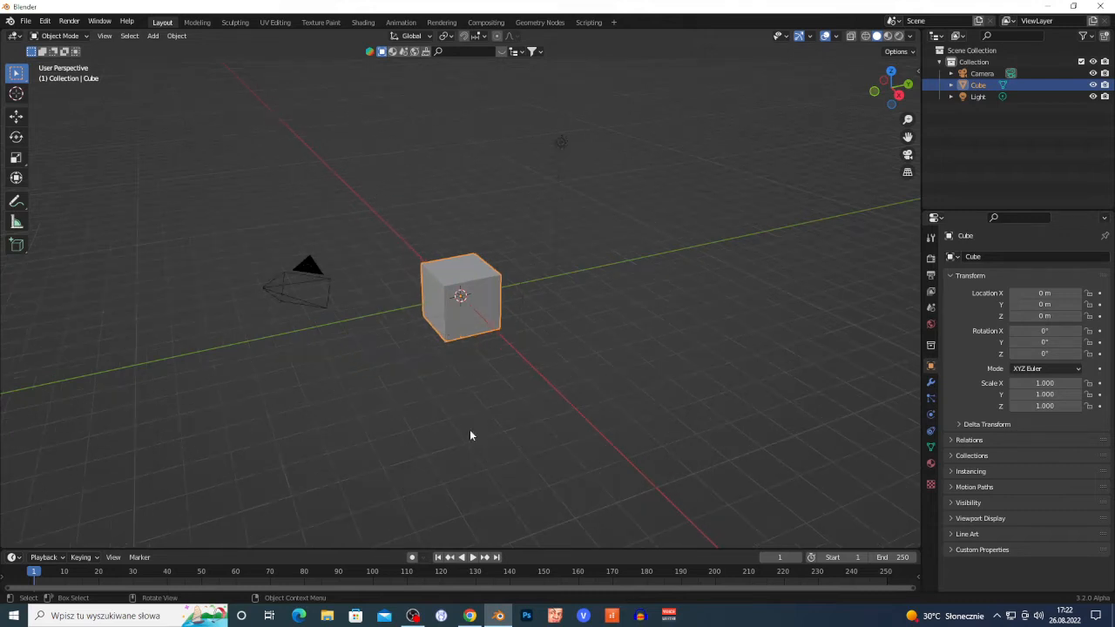
pyautogui.click(571, 403)
pyautogui.click(445, 299)
pyautogui.press('s')
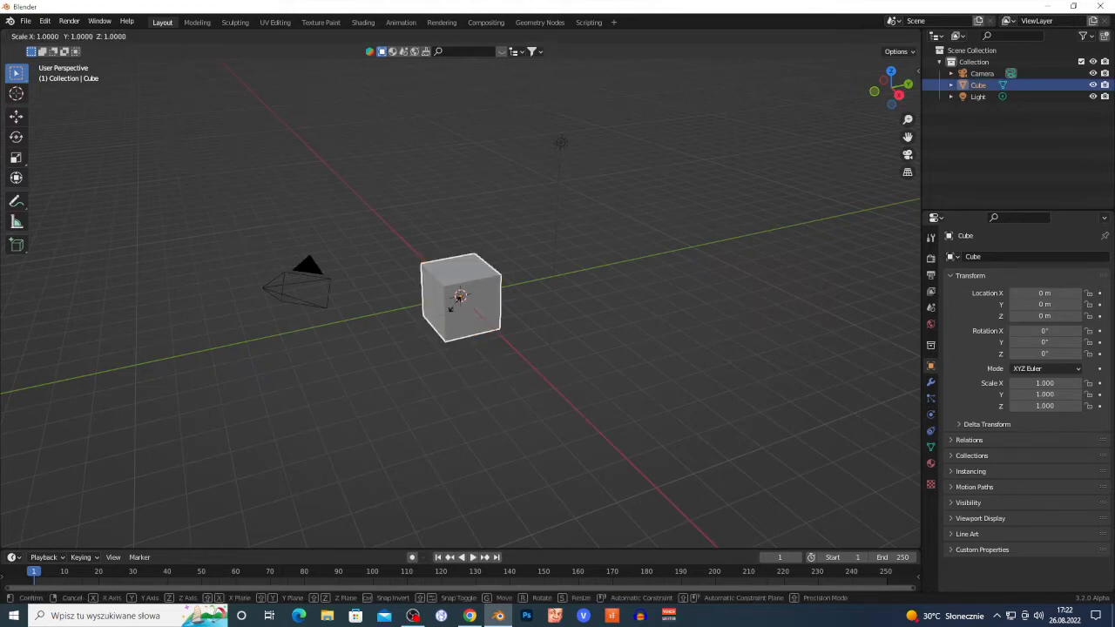
pyautogui.click(433, 314)
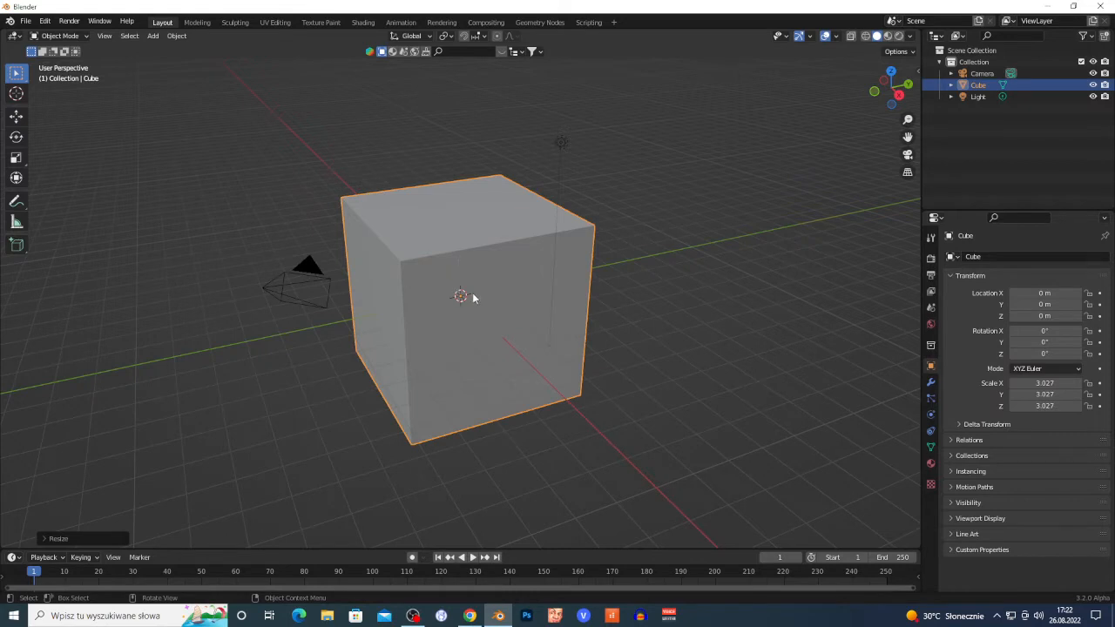
# - Flatten the cube along the Z axis to a Z scale of about 0.62
pyautogui.press('s')
pyautogui.press('z')
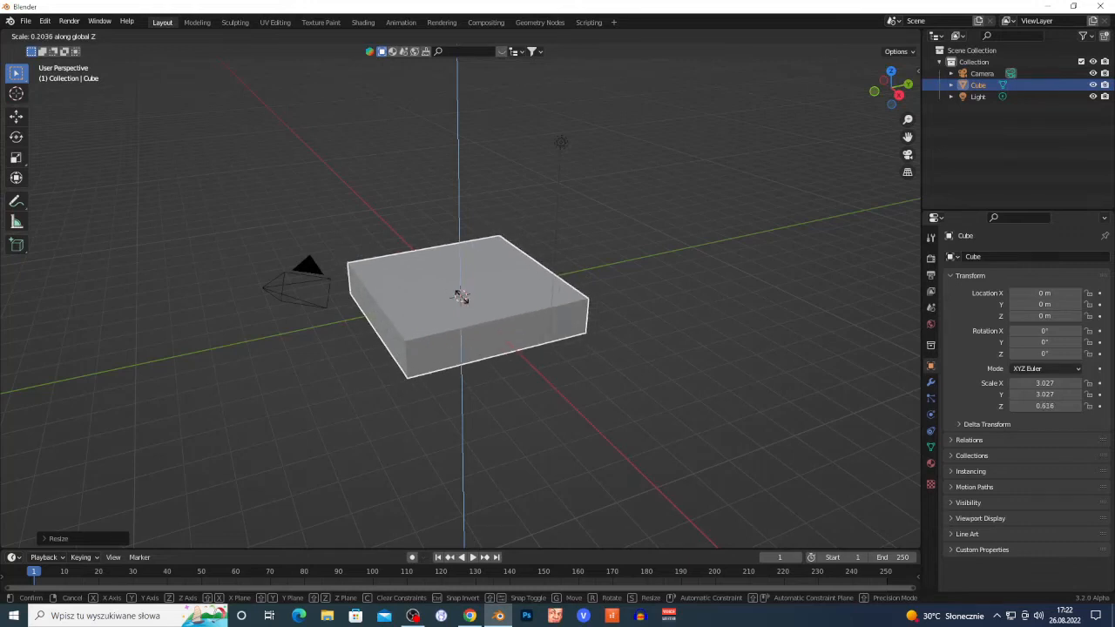
pyautogui.click(461, 296)
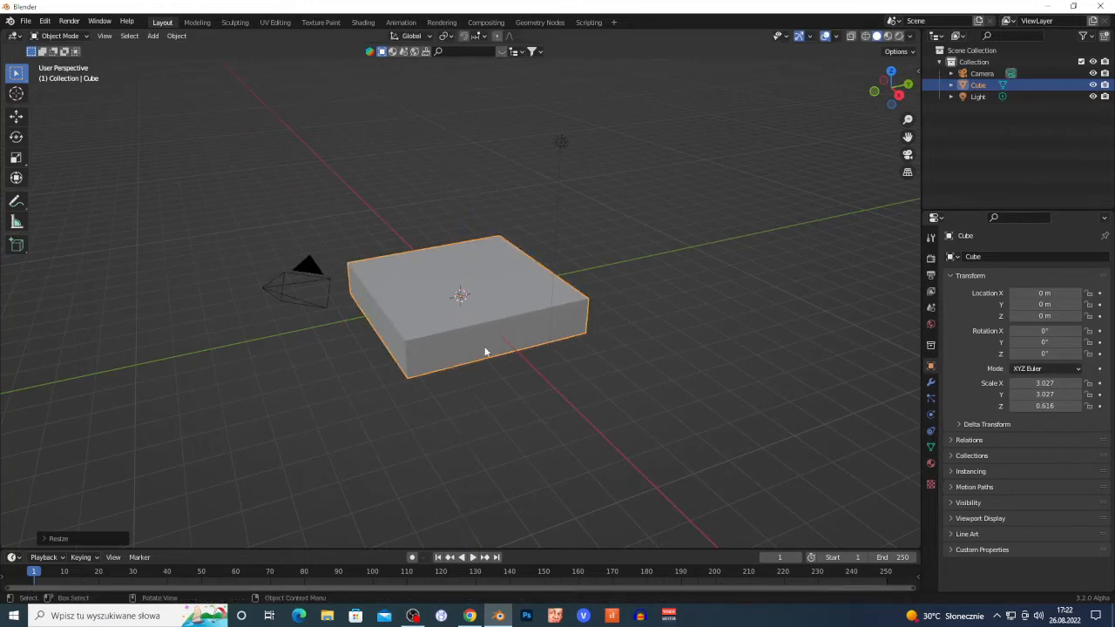
# - Apply the Quick Liquid effect to the flattened cube
pyautogui.click(509, 407)
pyautogui.click(439, 306)
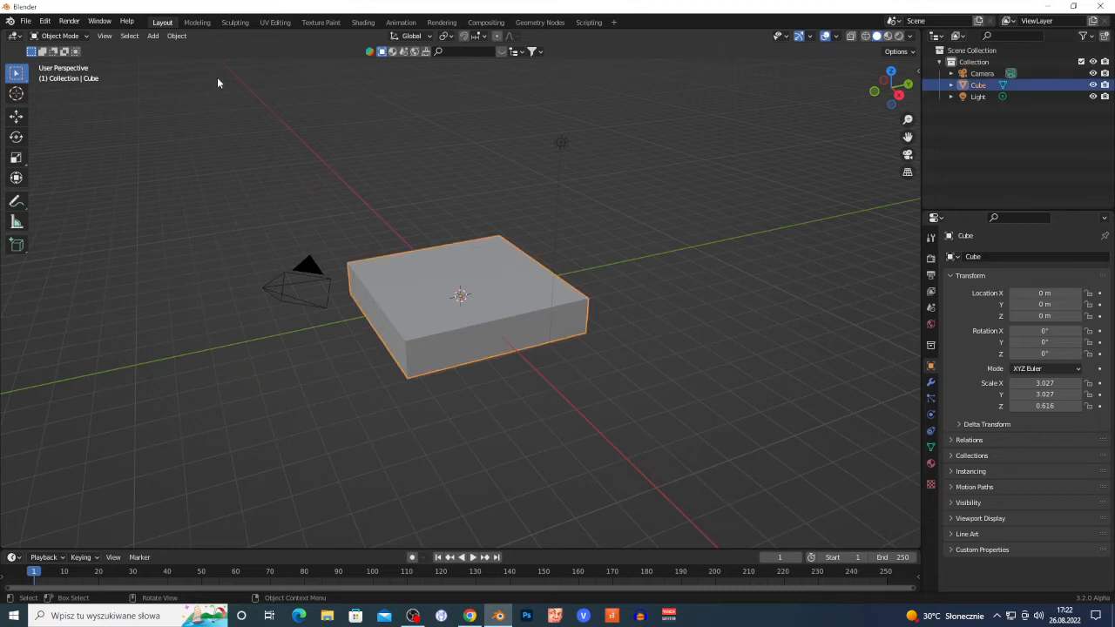
pyautogui.click(185, 38)
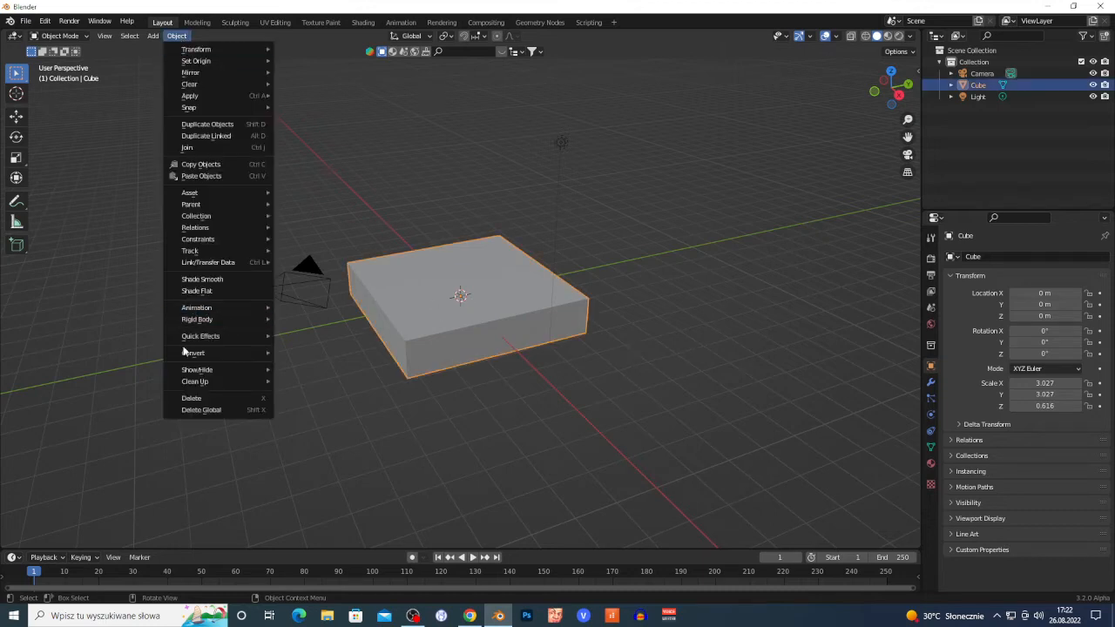
pyautogui.moveTo(193, 336)
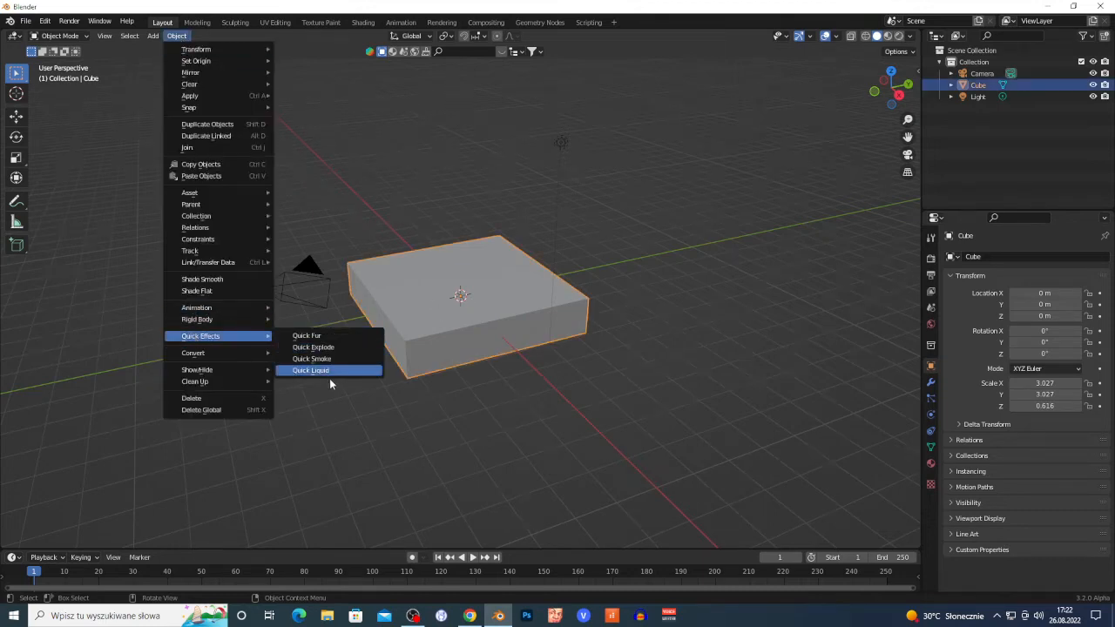
pyautogui.press('Return')
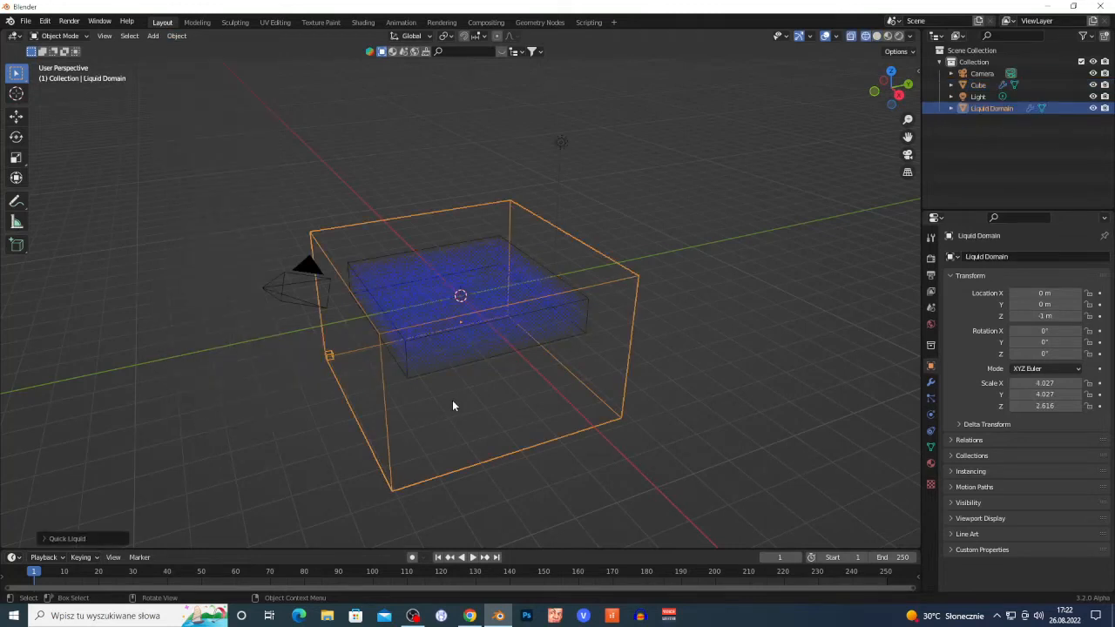
# - Enlarge the liquid domain uniformly to an X and Y scale of about 10.04 and a Z scale of about 6.52
pyautogui.click(486, 407)
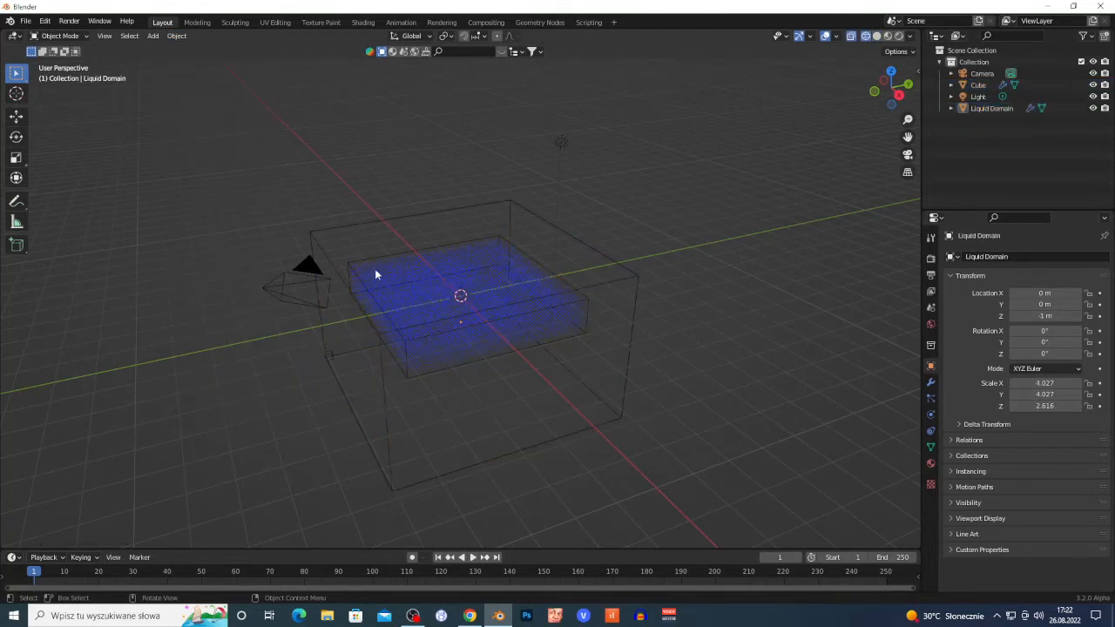
pyautogui.click(384, 363)
pyautogui.scroll(-5, 382, 360)
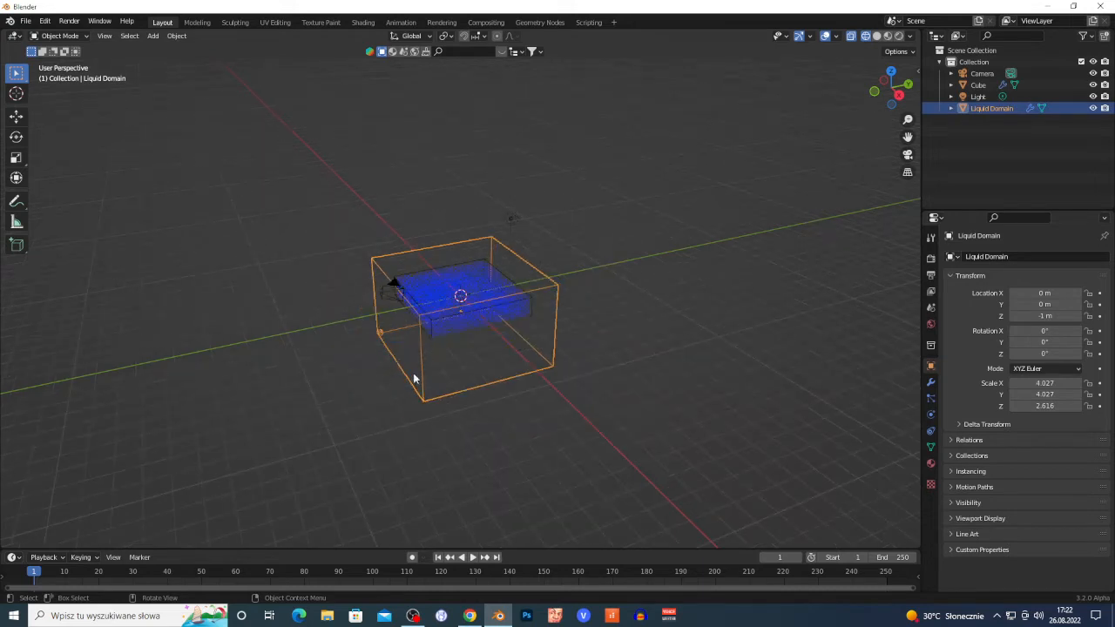
pyautogui.press('s')
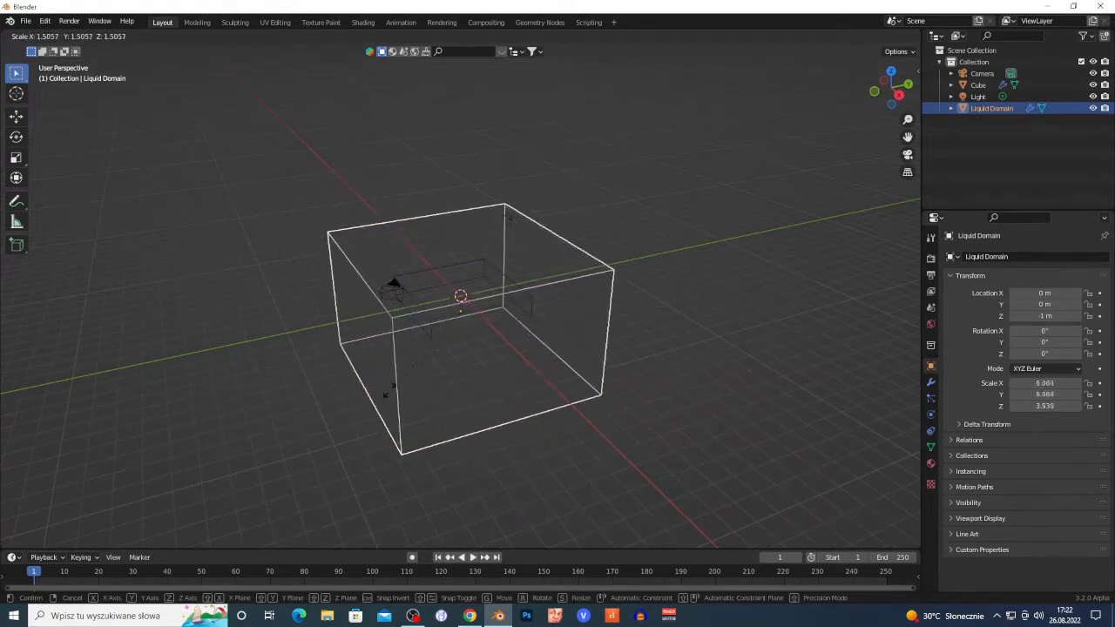
pyautogui.click(322, 348)
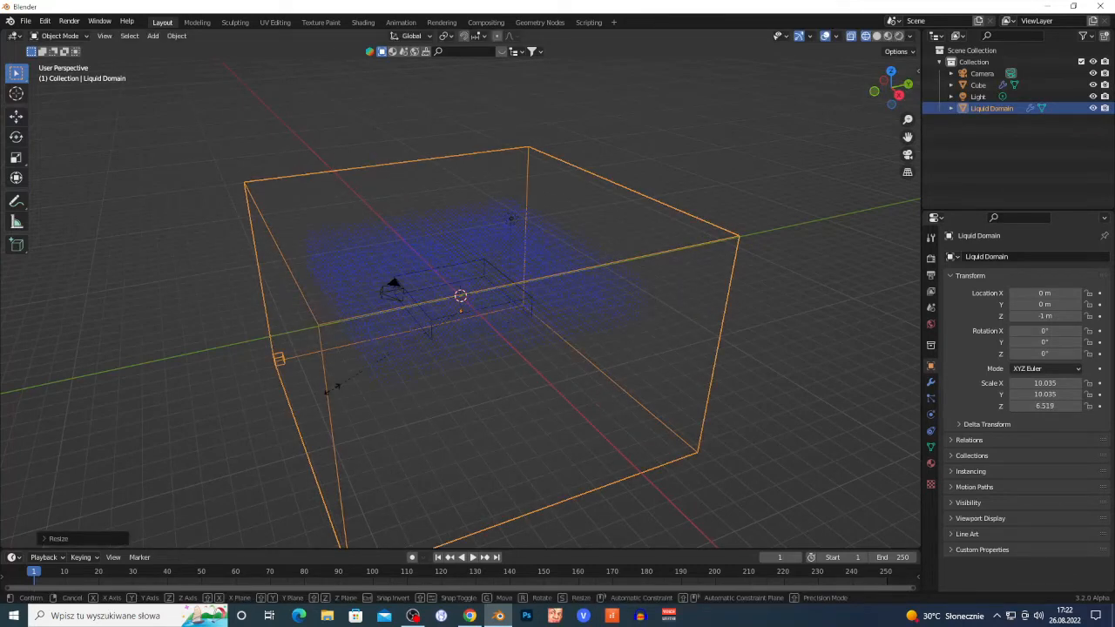
# - Stretch the liquid domain along the Z axis to a Z scale of about 13.08
pyautogui.press('s')
pyautogui.press('z')
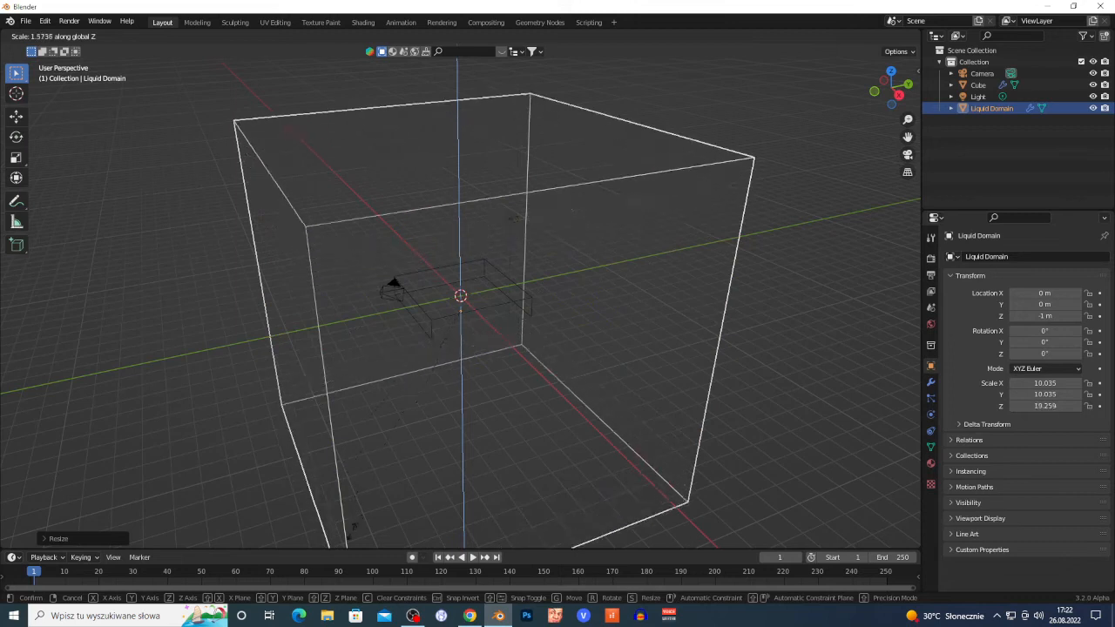
pyautogui.click(292, 431)
# - Raise the liquid domain along the Z axis to about 9.8 m, so the flattened cube sits near its floor
pyautogui.hotkey('shift', '`')
pyautogui.press('w')
pyautogui.press('s')
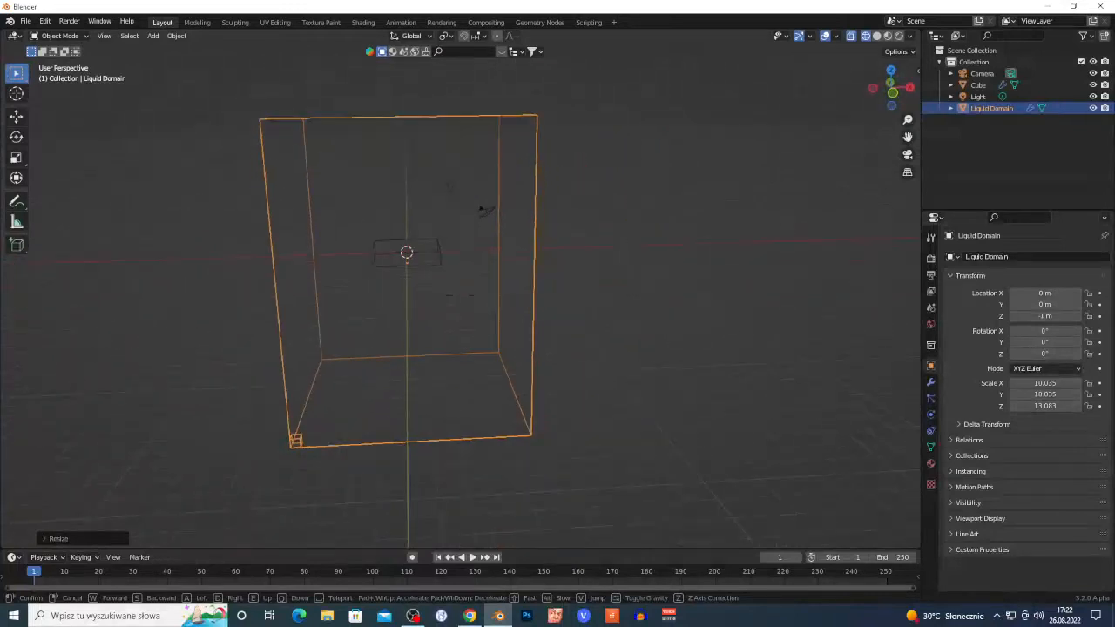
pyautogui.click(505, 342)
pyautogui.press('g')
pyautogui.press('z')
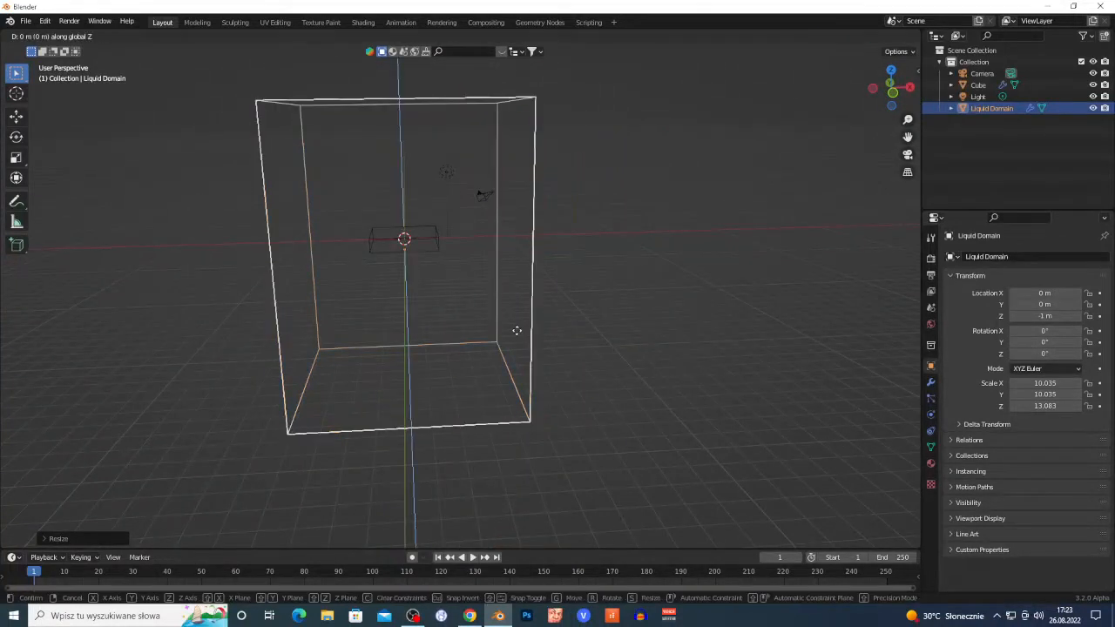
pyautogui.click(518, 209)
# - Add a Bezier curve at the world origin
pyautogui.hotkey('shift', '`')
pyautogui.press('w')
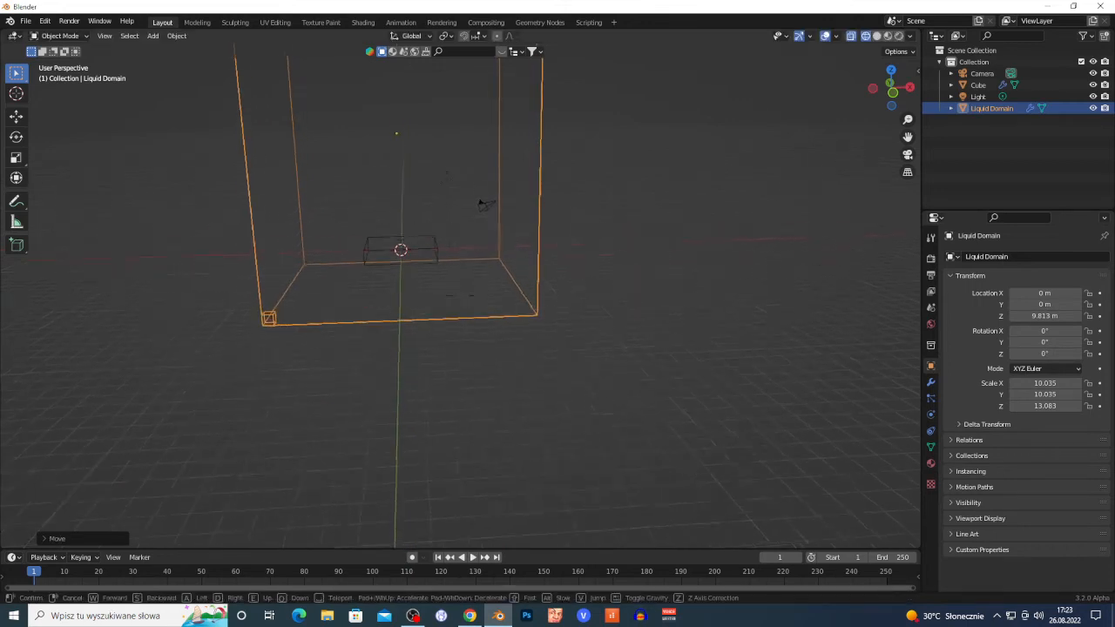
pyautogui.press('e')
pyautogui.press('d')
pyautogui.click(459, 408)
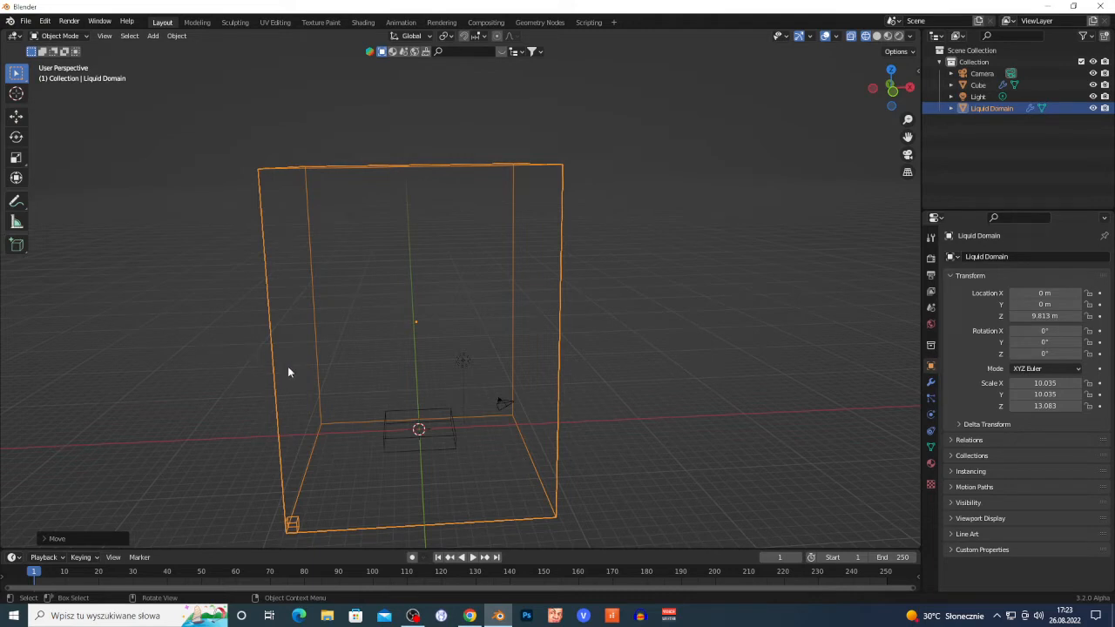
pyautogui.hotkey('shift', 'a')
pyautogui.moveTo(259, 362)
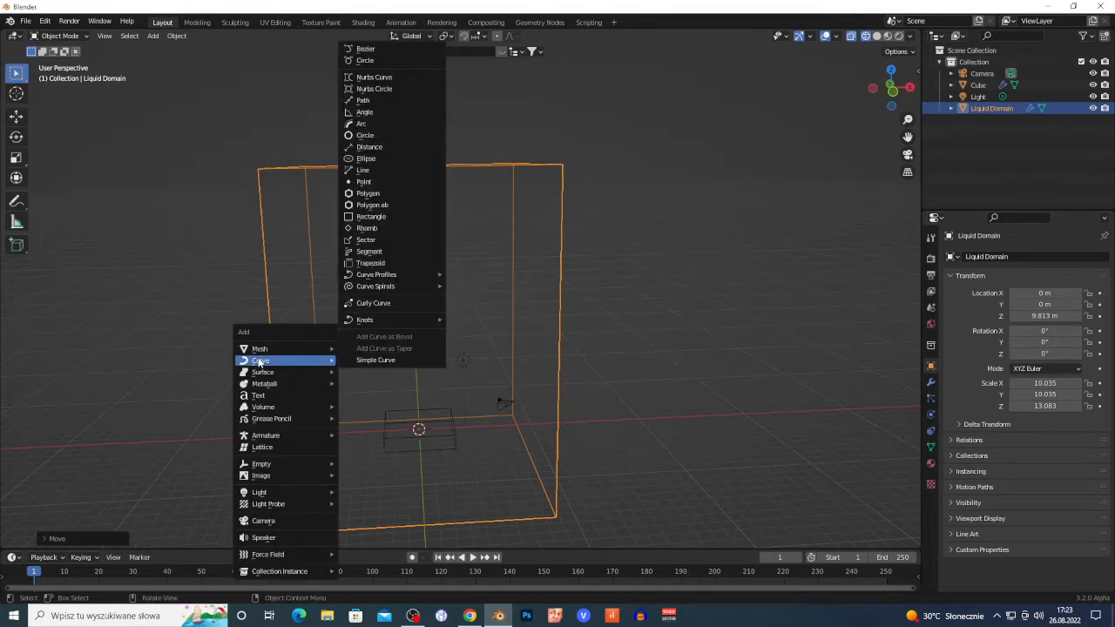
pyautogui.click(380, 52)
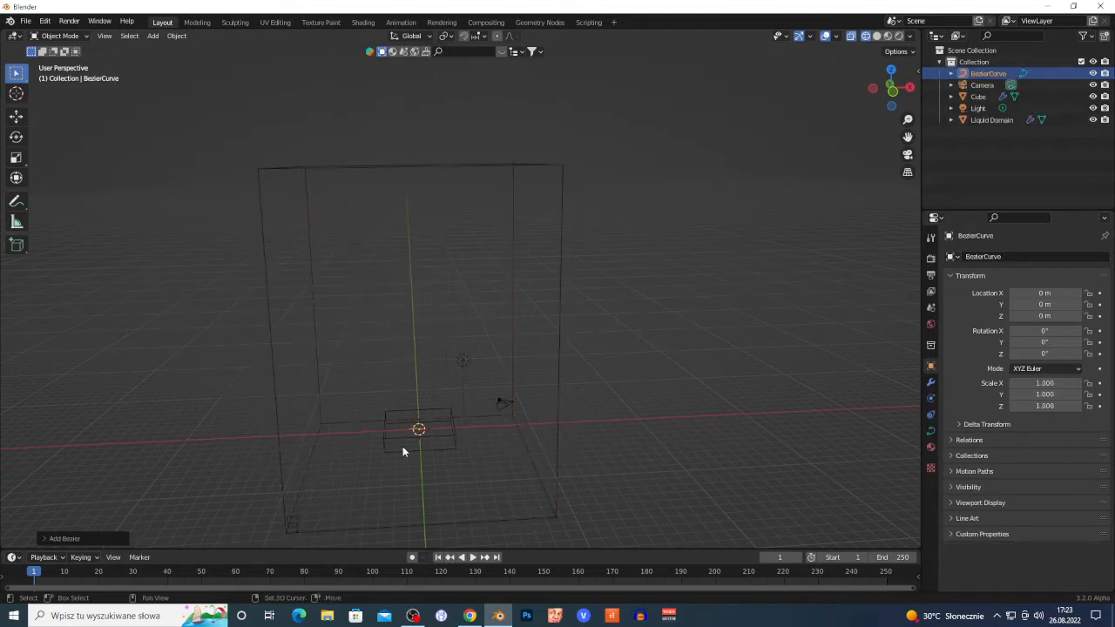
# - Delete all the vertices of the Bezier curve in Edit Mode
pyautogui.hotkey('shift', '`')
pyautogui.press('w')
pyautogui.press('s')
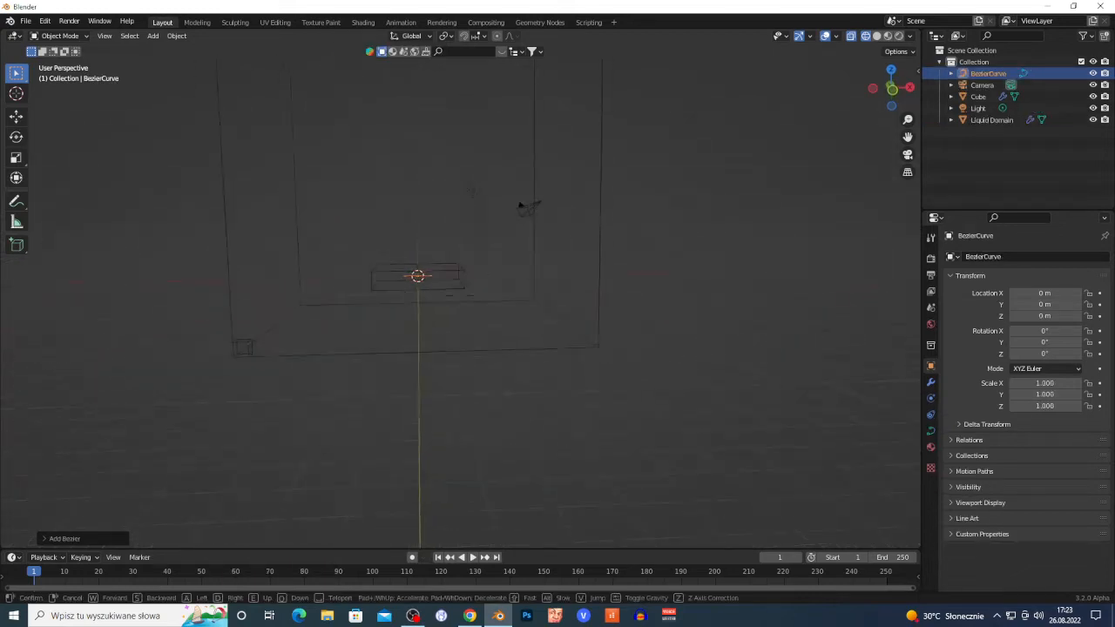
pyautogui.click(460, 295)
pyautogui.press('Tab')
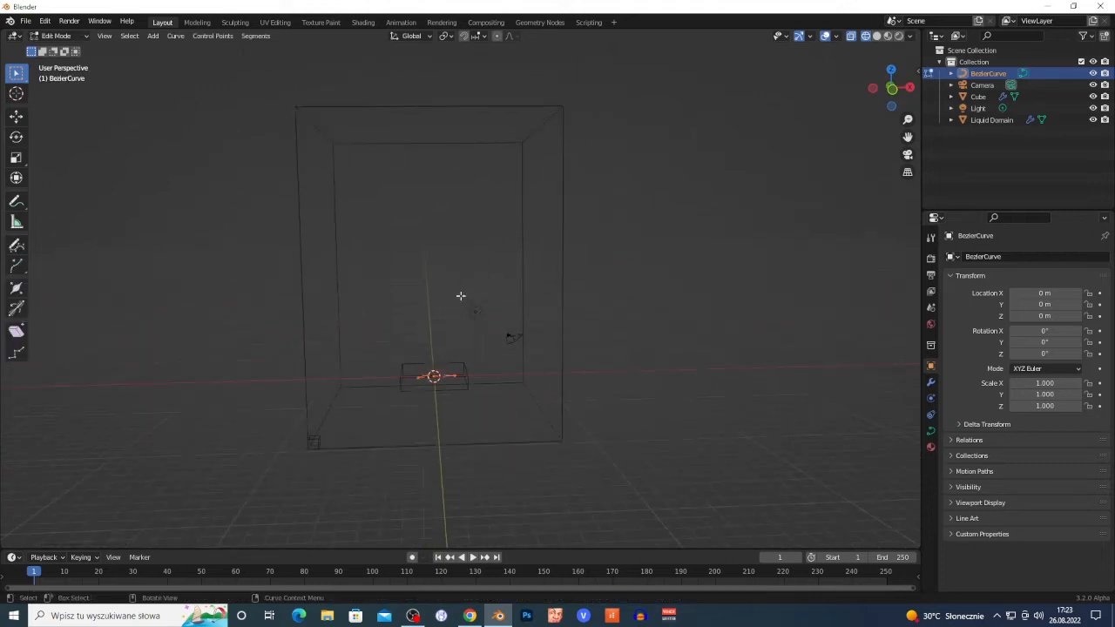
pyautogui.press('x')
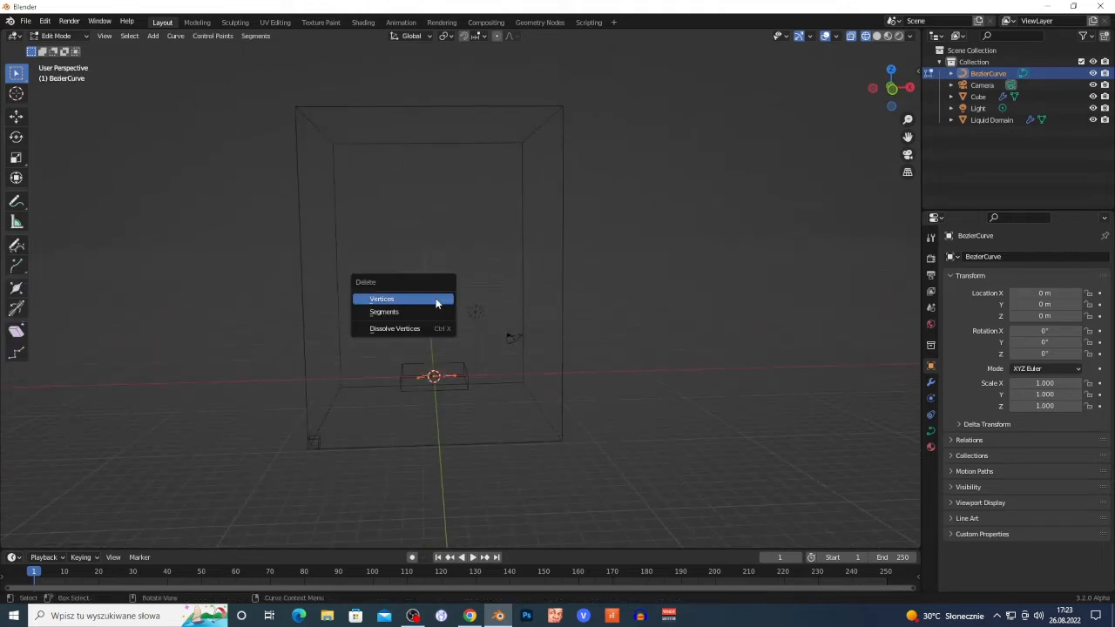
pyautogui.click(406, 301)
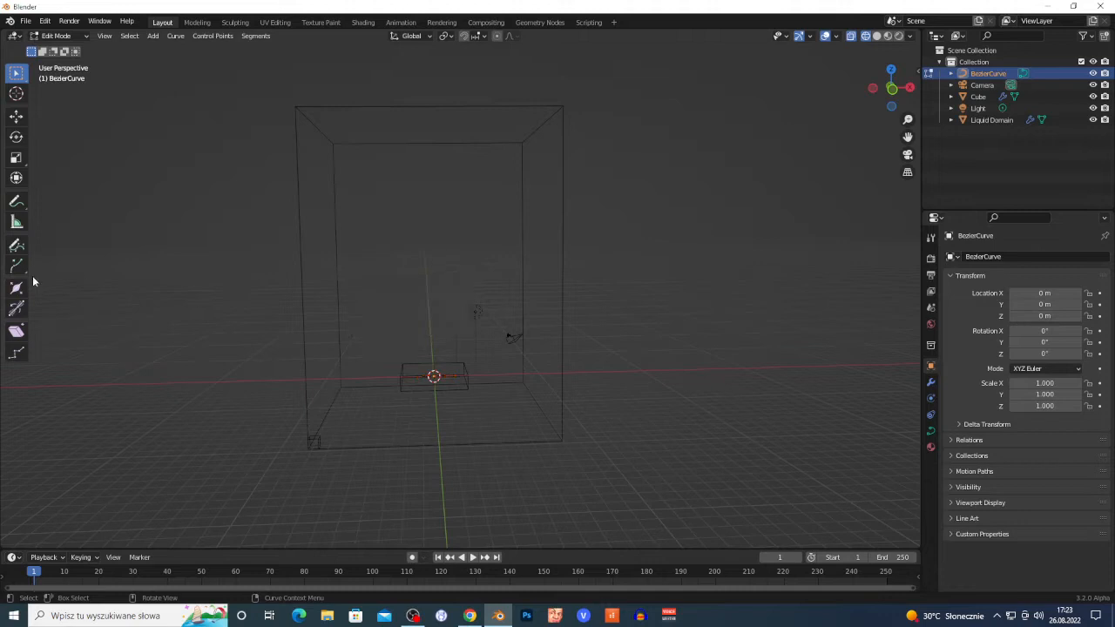
# - Draw a freehand winding curve with the Draw tool, from the flattened cube up to near the domain's upper right corner
pyautogui.click(14, 246)
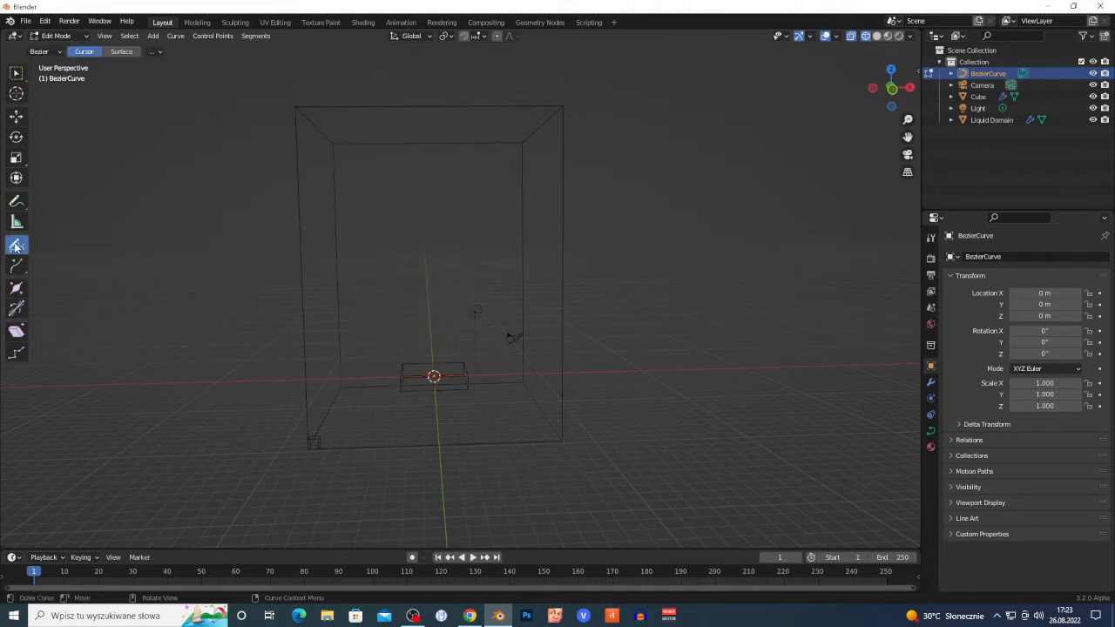
pyautogui.scroll(3, 433, 377)
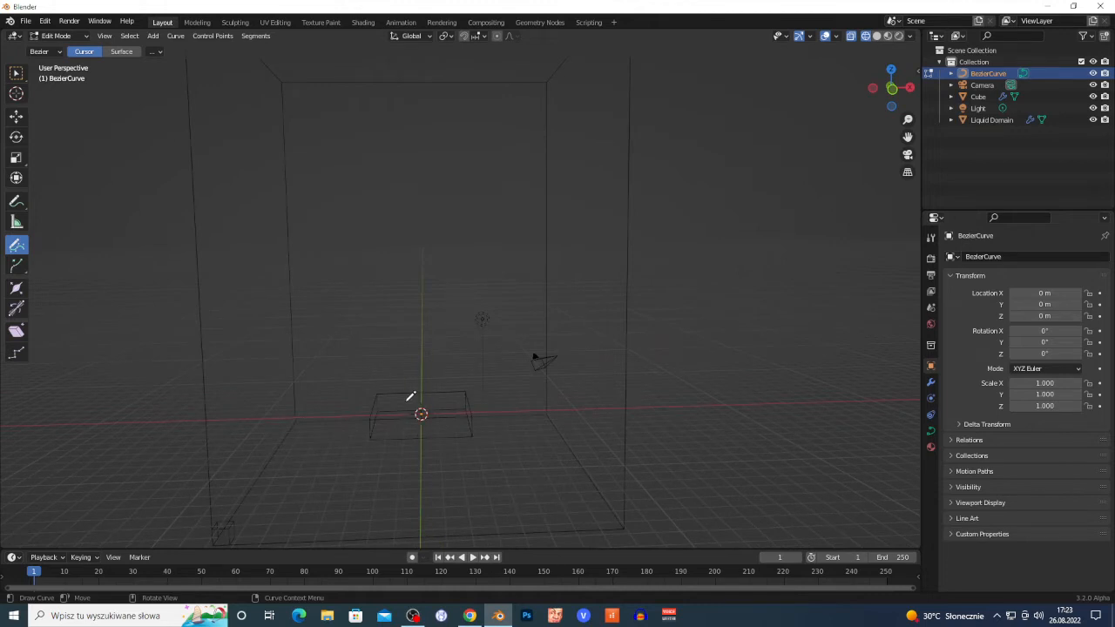
pyautogui.hotkey('shift', '`')
pyautogui.press('w')
pyautogui.press('q')
pyautogui.press('s')
pyautogui.press('e')
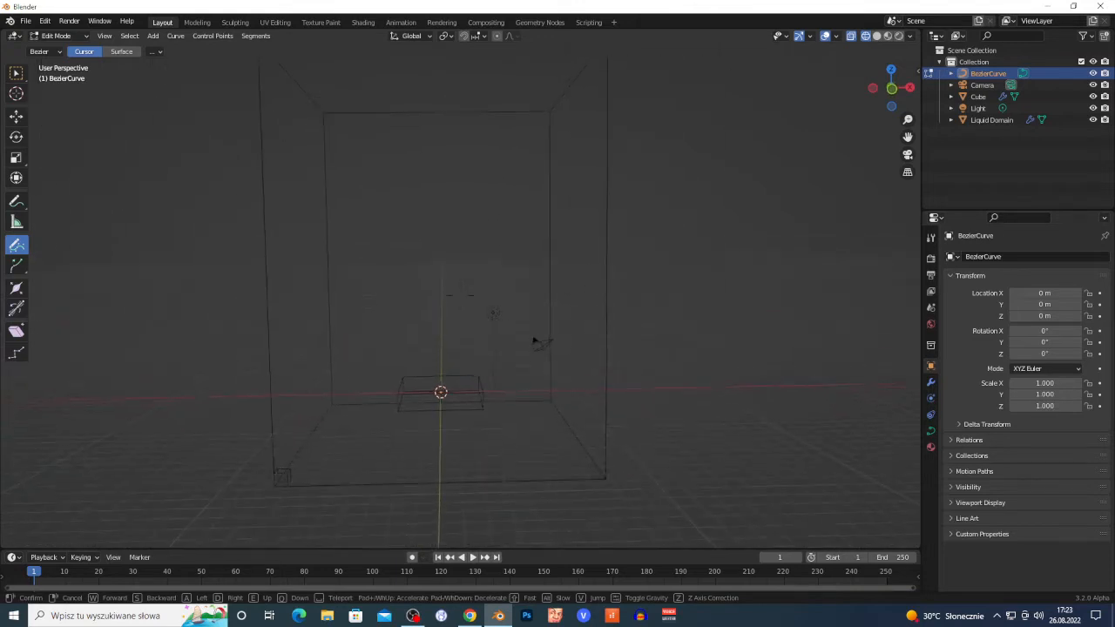
pyautogui.press('w')
pyautogui.press('q')
pyautogui.click(459, 299)
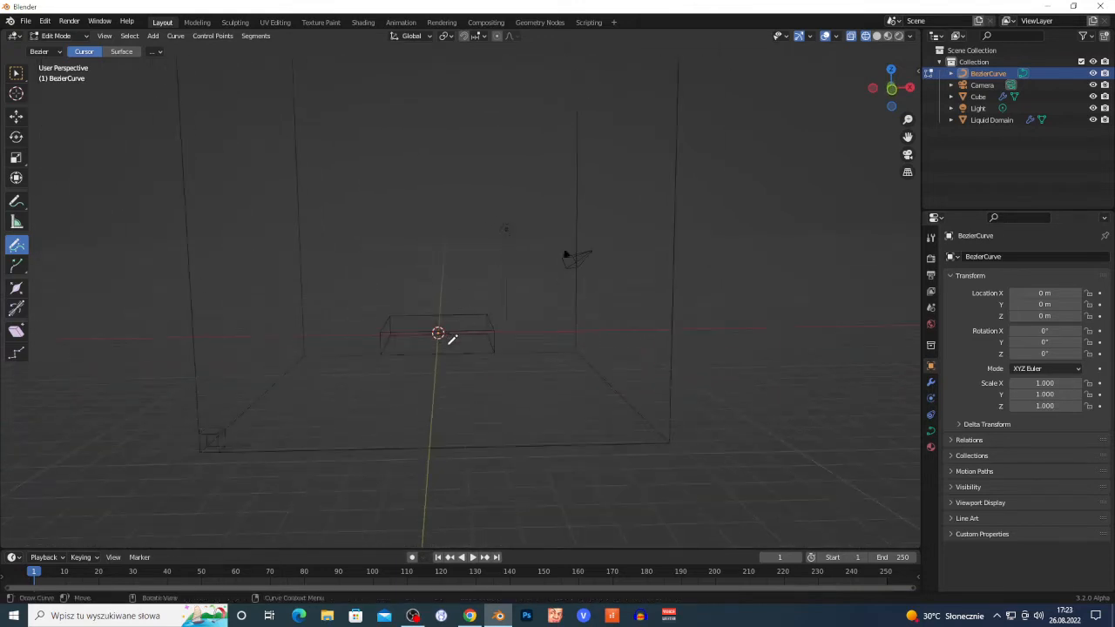
pyautogui.scroll(-2, 437, 335)
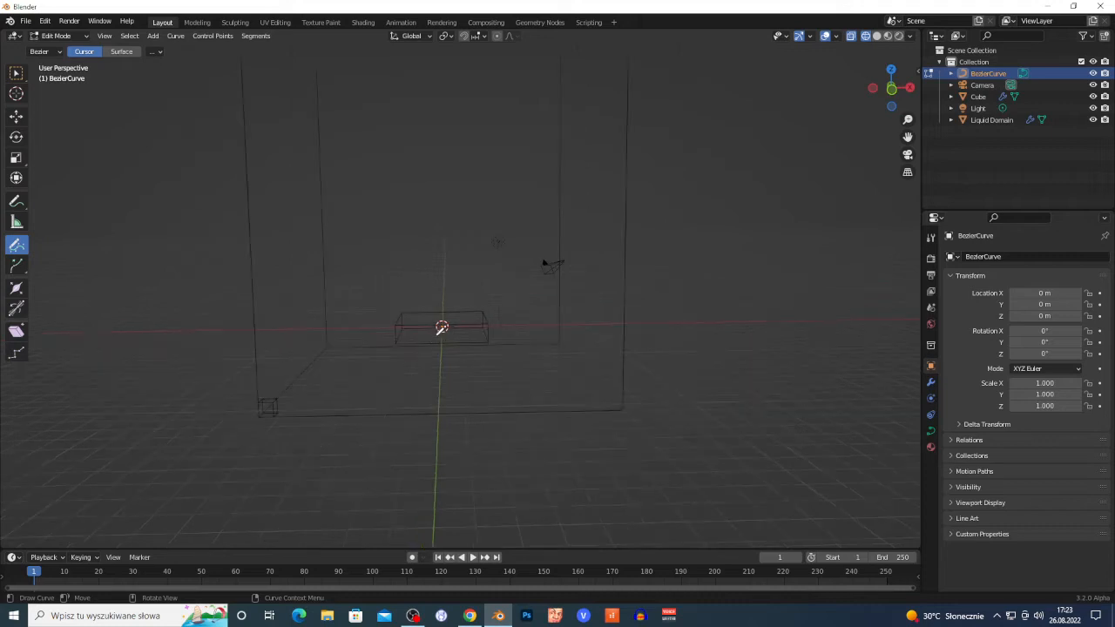
pyautogui.scroll(-2, 442, 329)
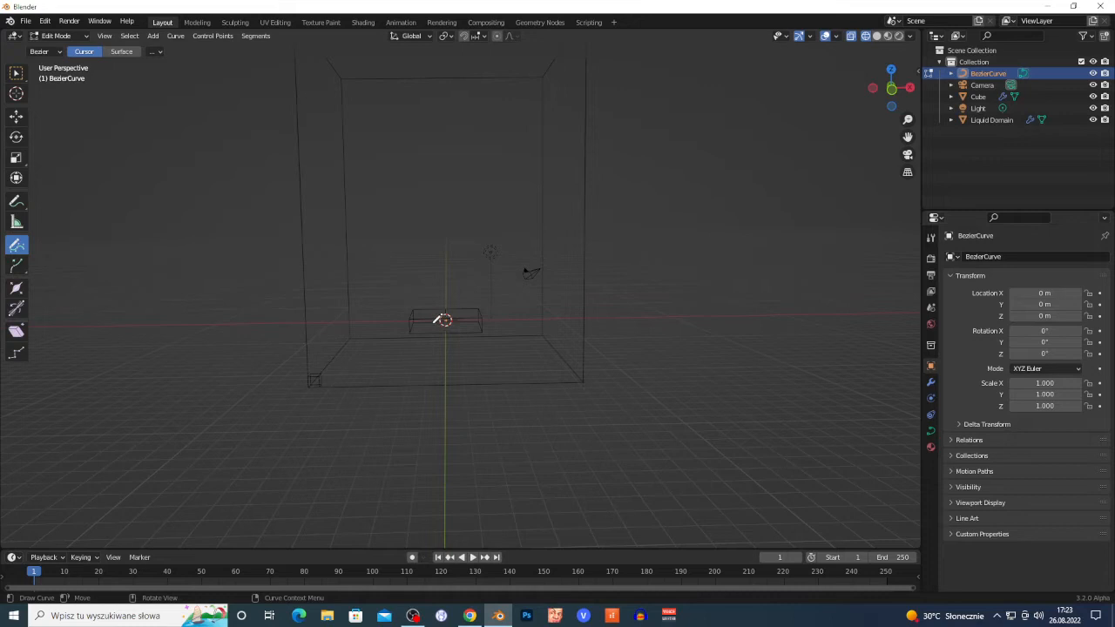
pyautogui.scroll(4, 445, 322)
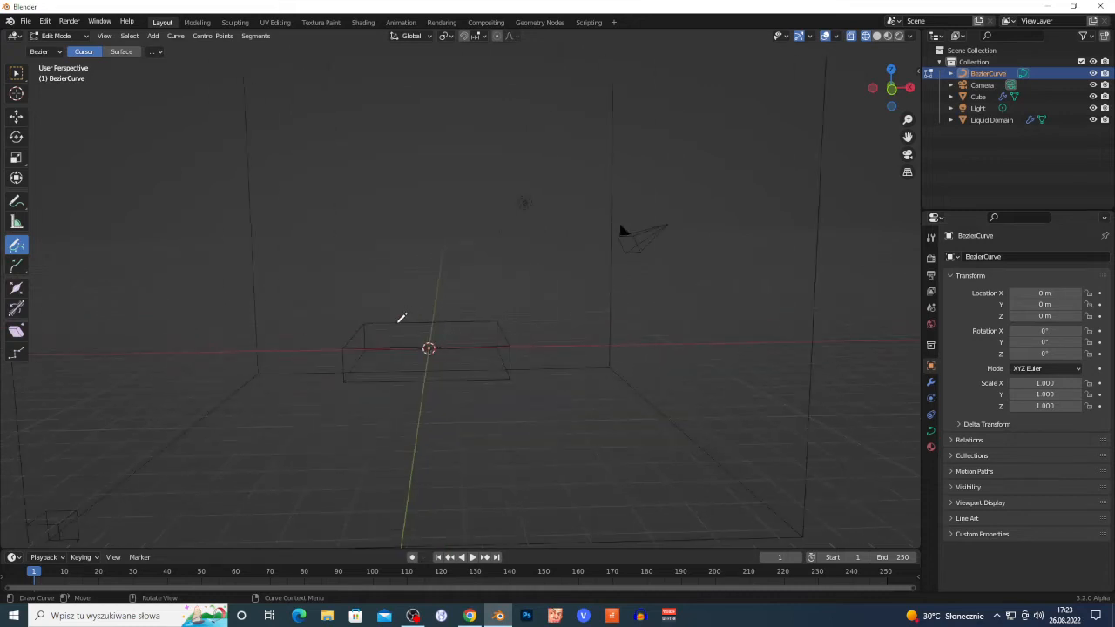
pyautogui.scroll(-3, 430, 346)
pyautogui.scroll(-2, 435, 342)
pyautogui.scroll(3, 446, 325)
pyautogui.moveTo(433, 330)
pyautogui.mouseDown()
pyautogui.moveTo(425, 266)
pyautogui.moveTo(374, 117)
pyautogui.moveTo(436, 145)
pyautogui.moveTo(472, 83)
pyautogui.moveTo(526, 82)
pyautogui.moveTo(542, 49)
pyautogui.mouseUp()
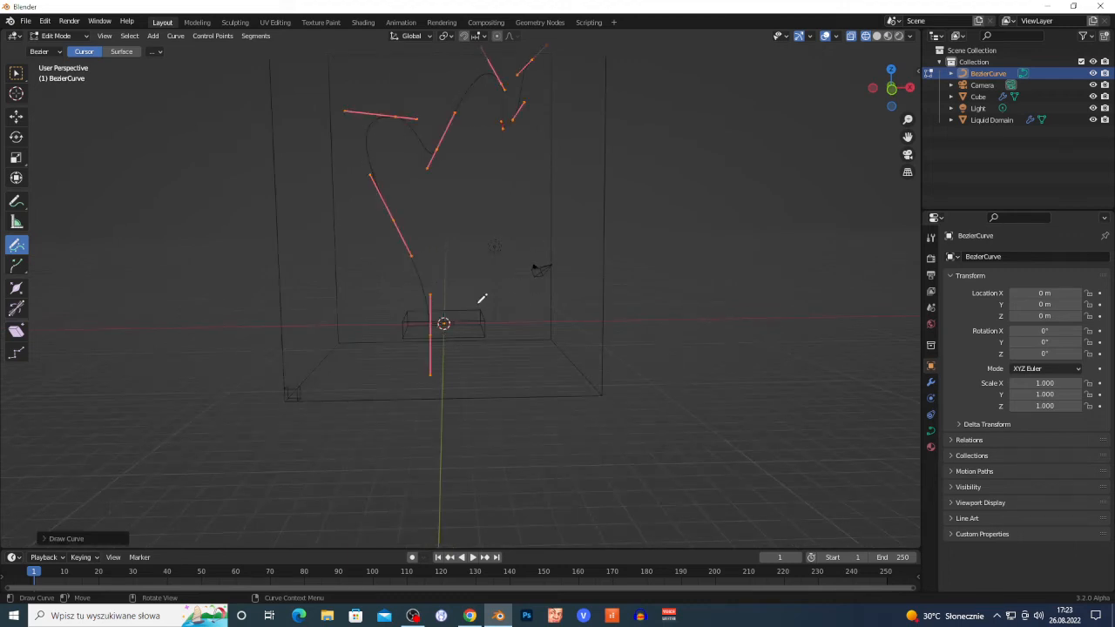
pyautogui.keyDown('shift'); pyautogui.moveTo(496, 305); pyautogui.dragTo(447, 423, button='middle'); pyautogui.keyUp('shift')
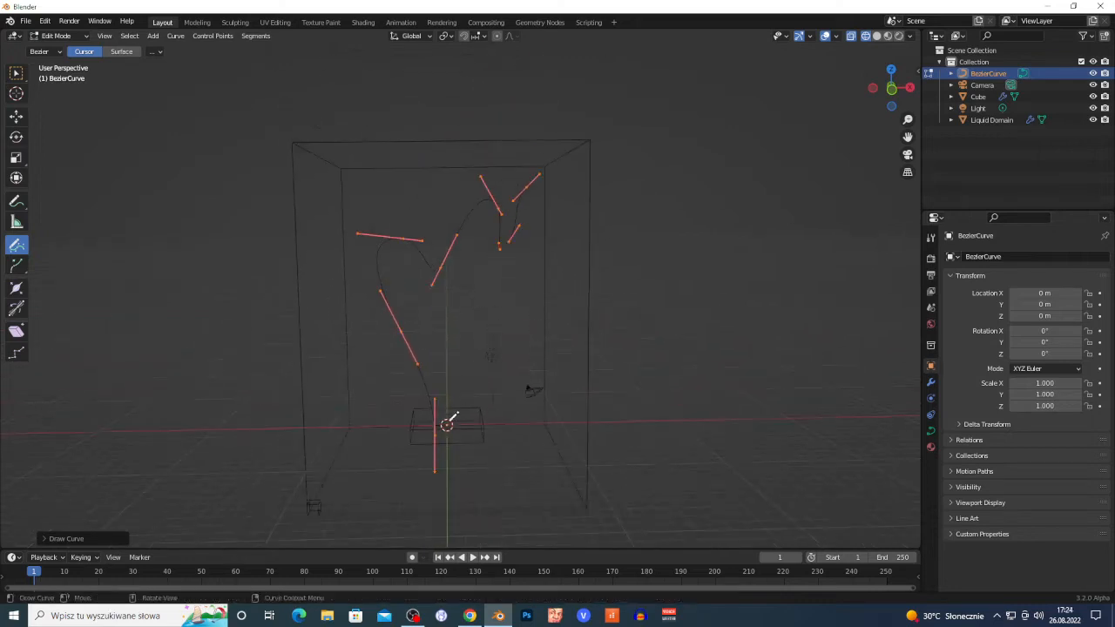
# - Set the liquid domain's cache type to All with Is Resumable enabled, and turn on Mesh
pyautogui.press('Tab')
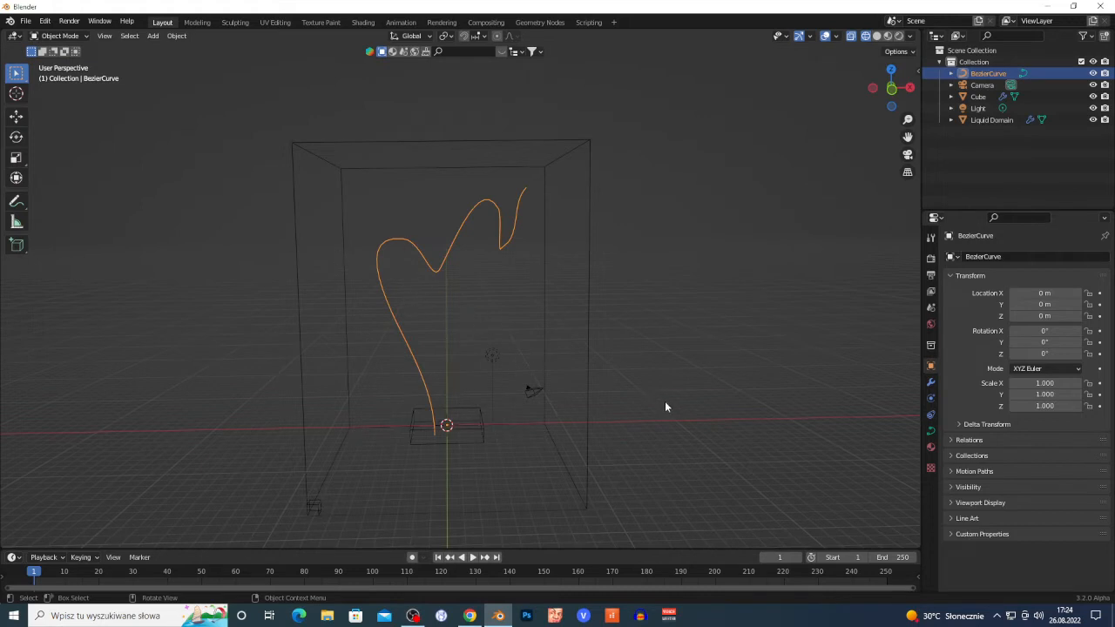
pyautogui.click(583, 421)
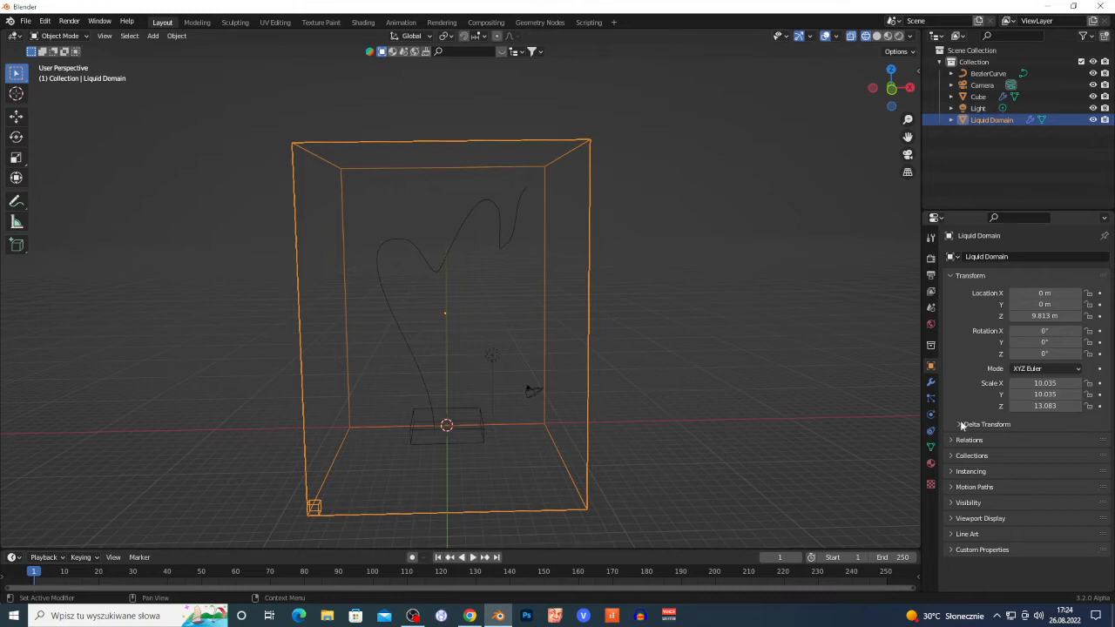
pyautogui.click(931, 416)
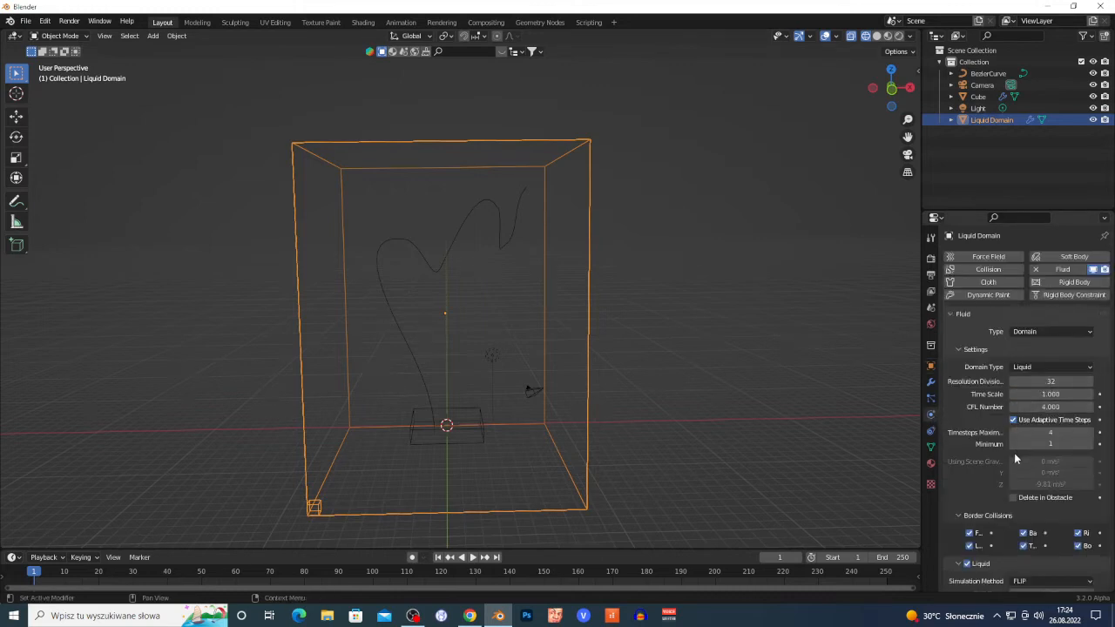
pyautogui.scroll(-2, 1006, 427)
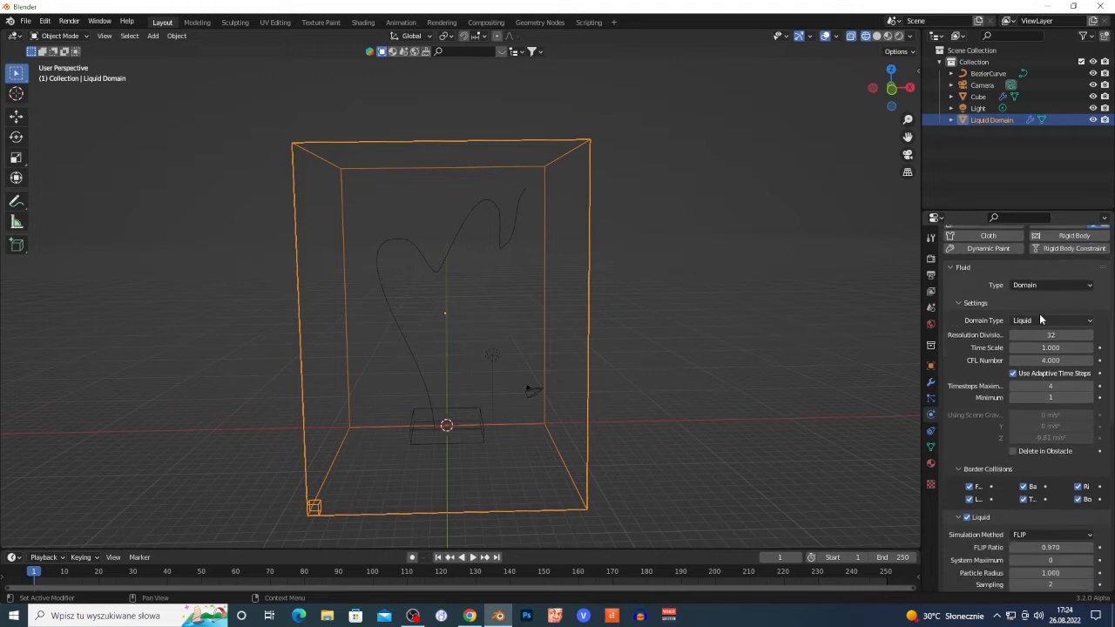
pyautogui.scroll(-2, 1058, 357)
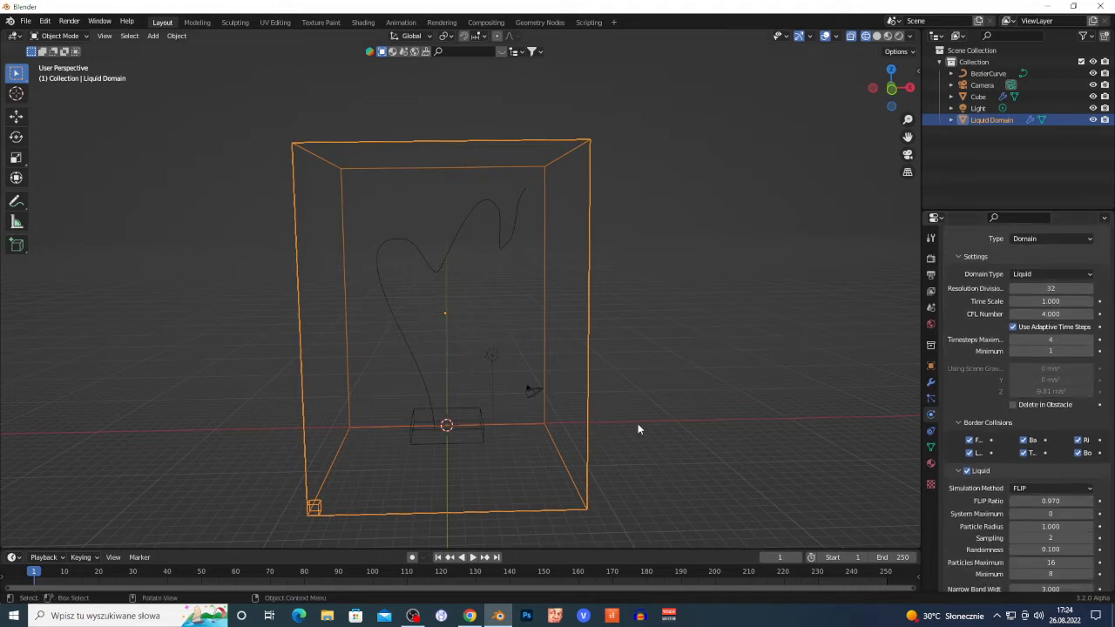
pyautogui.scroll(-12, 1008, 442)
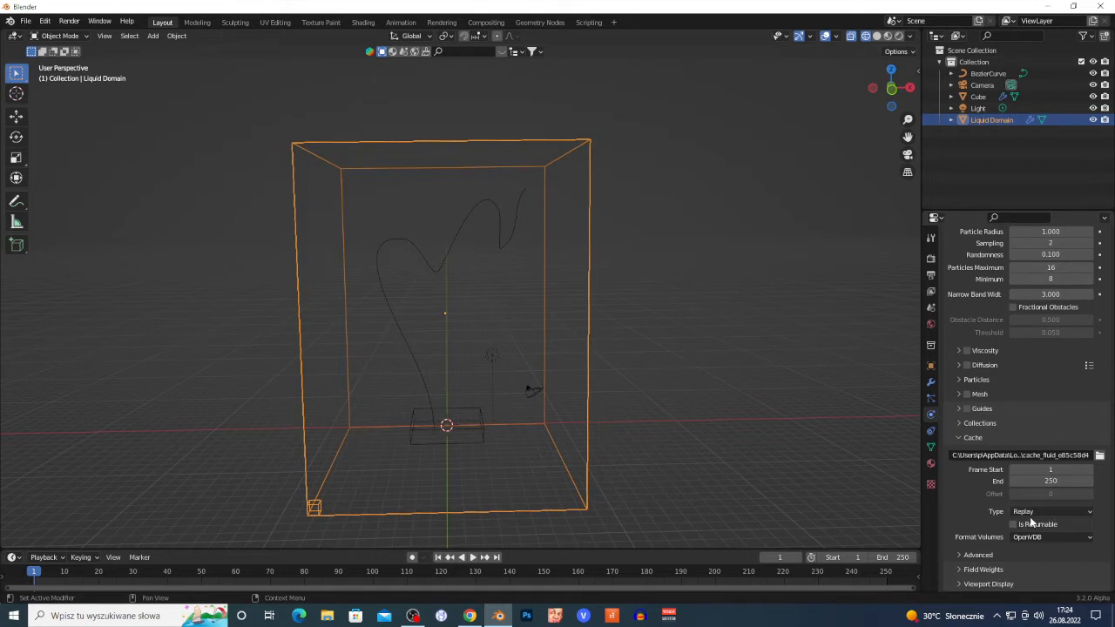
pyautogui.click(1032, 513)
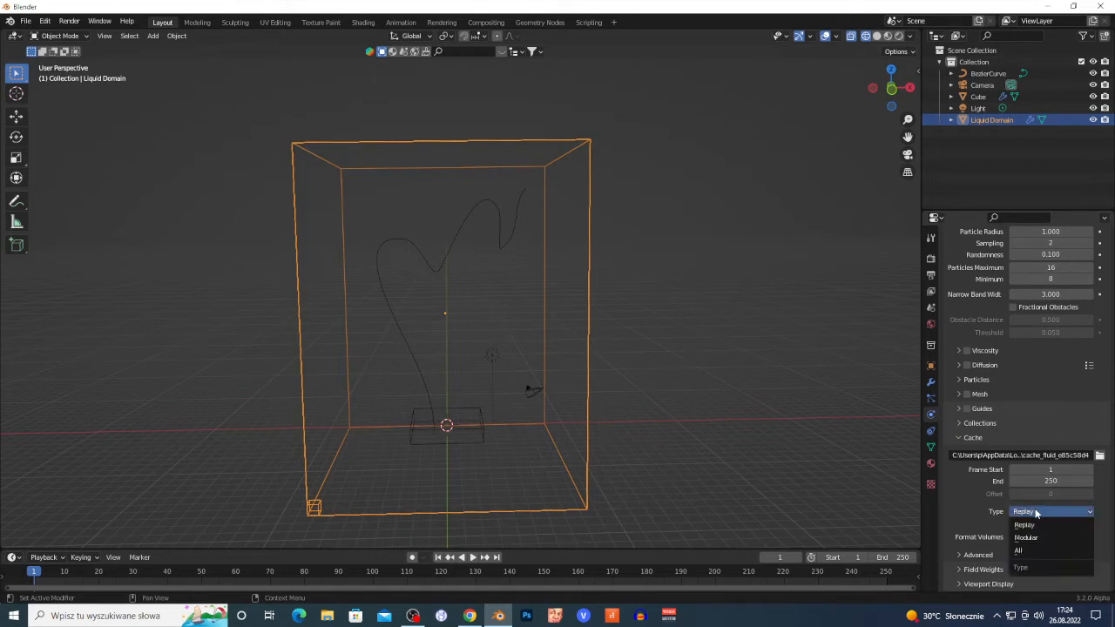
pyautogui.click(1034, 554)
pyautogui.click(1013, 524)
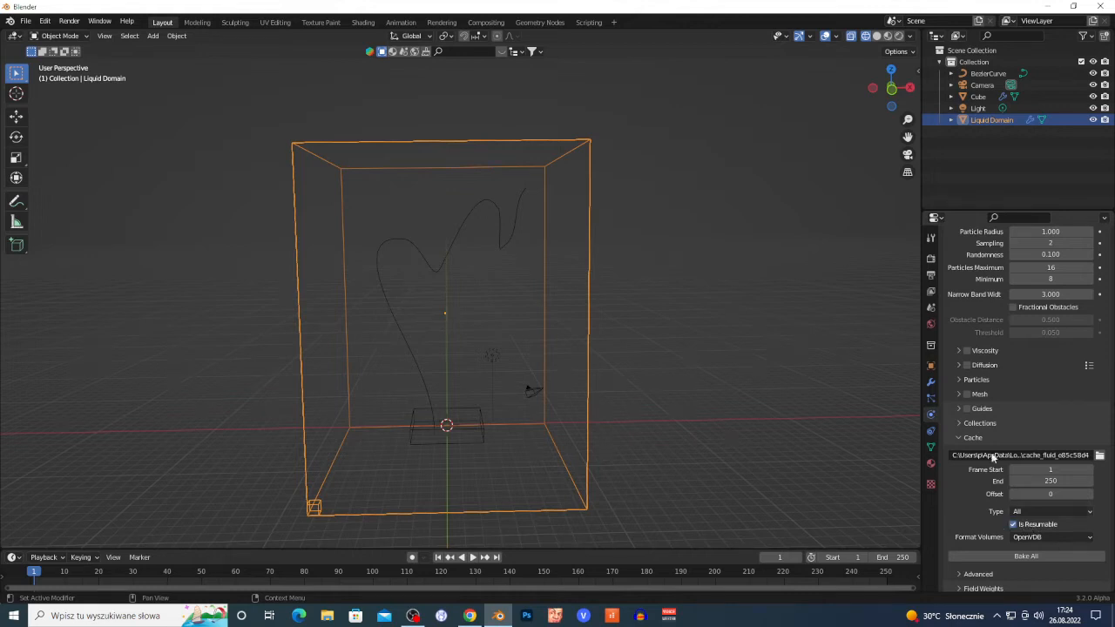
pyautogui.click(967, 395)
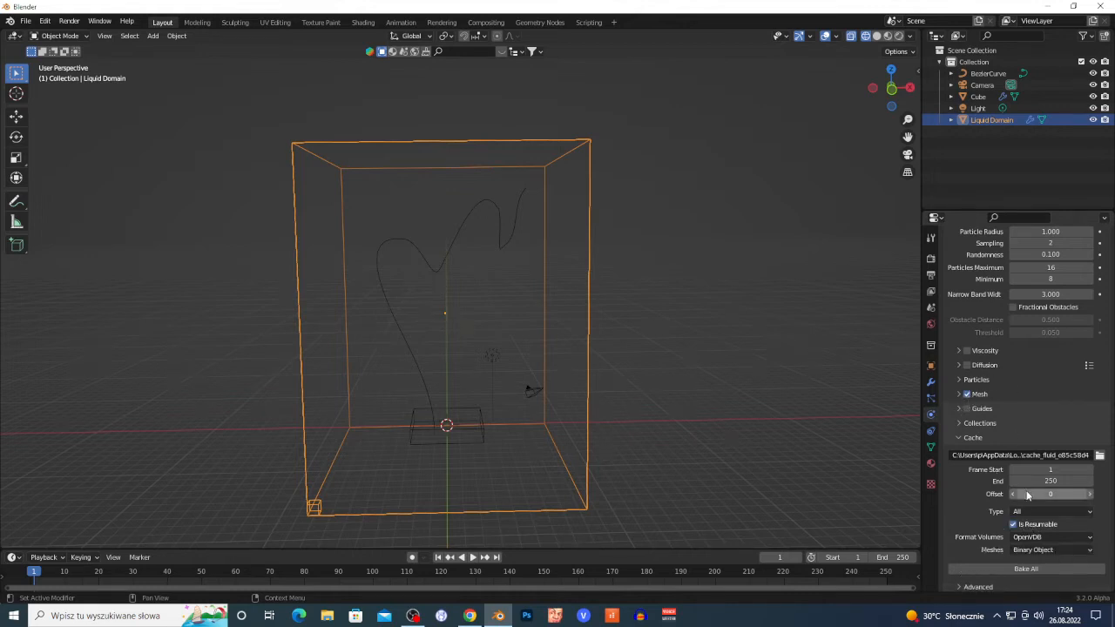
# - Preview a test bake of the liquid simulation at frame 15 and free the baked data
pyautogui.scroll(-1, 1032, 541)
pyautogui.click(1026, 537)
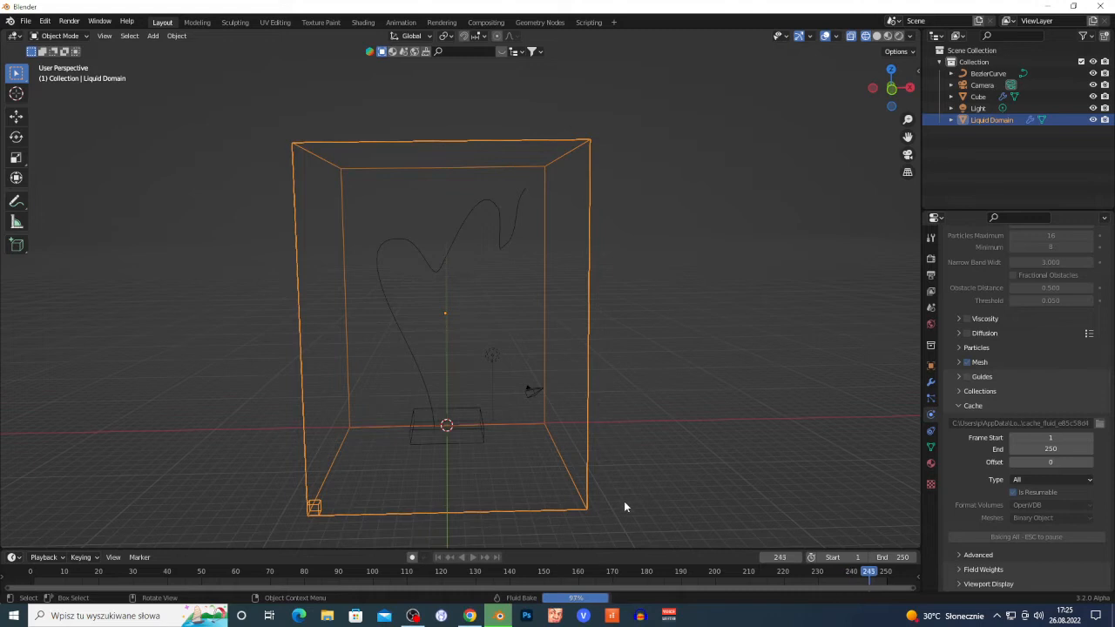
pyautogui.moveTo(631, 547); pyautogui.dragTo(637, 440)
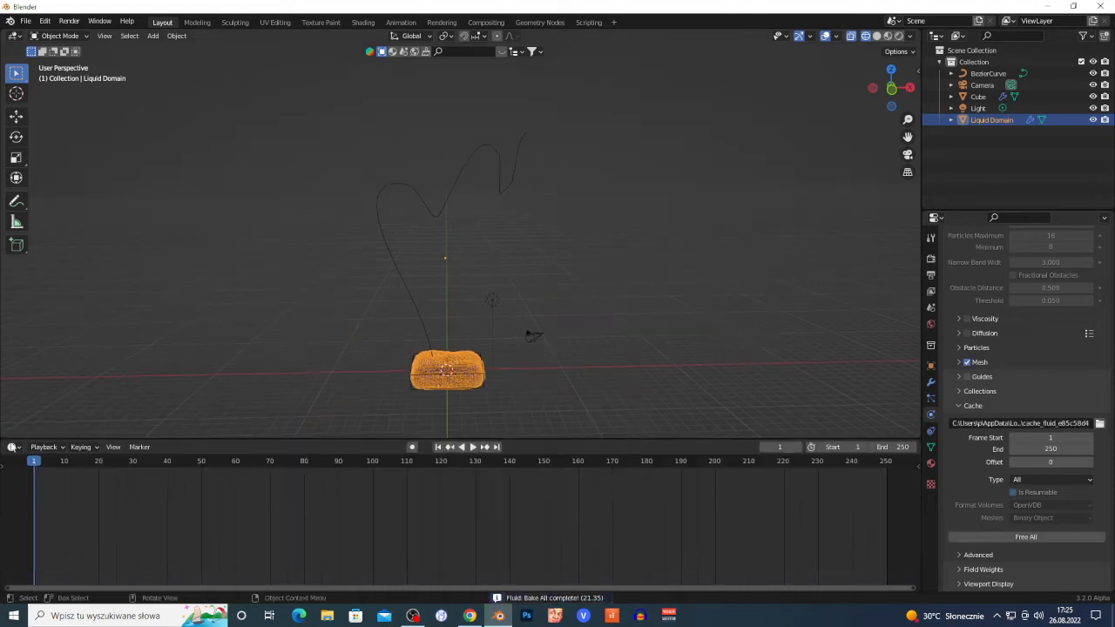
pyautogui.moveTo(40, 461); pyautogui.dragTo(82, 469)
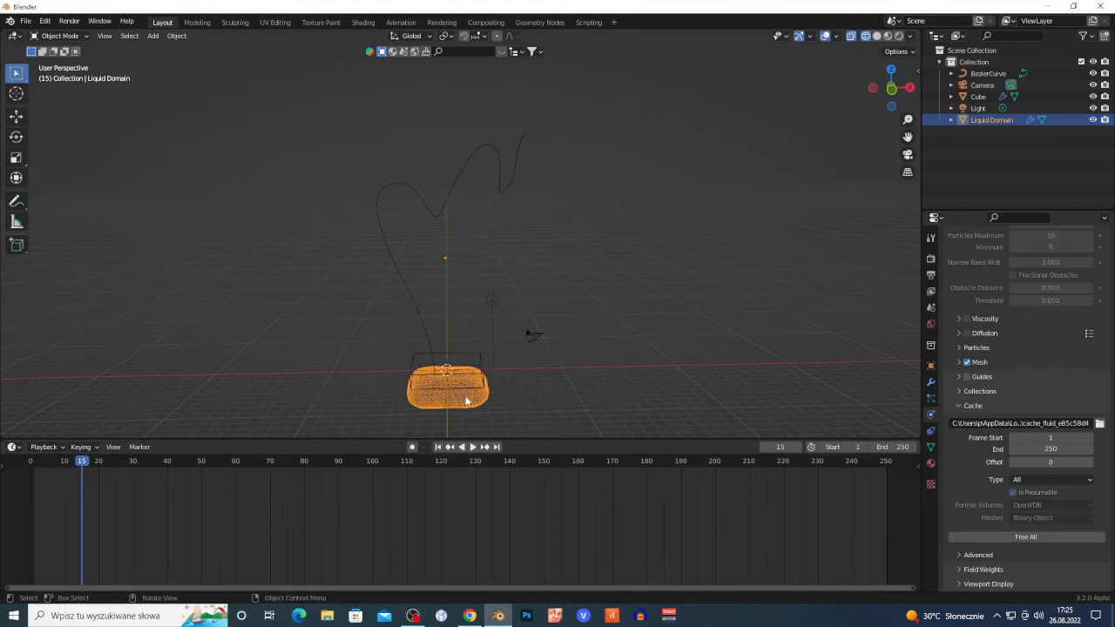
pyautogui.click(1036, 537)
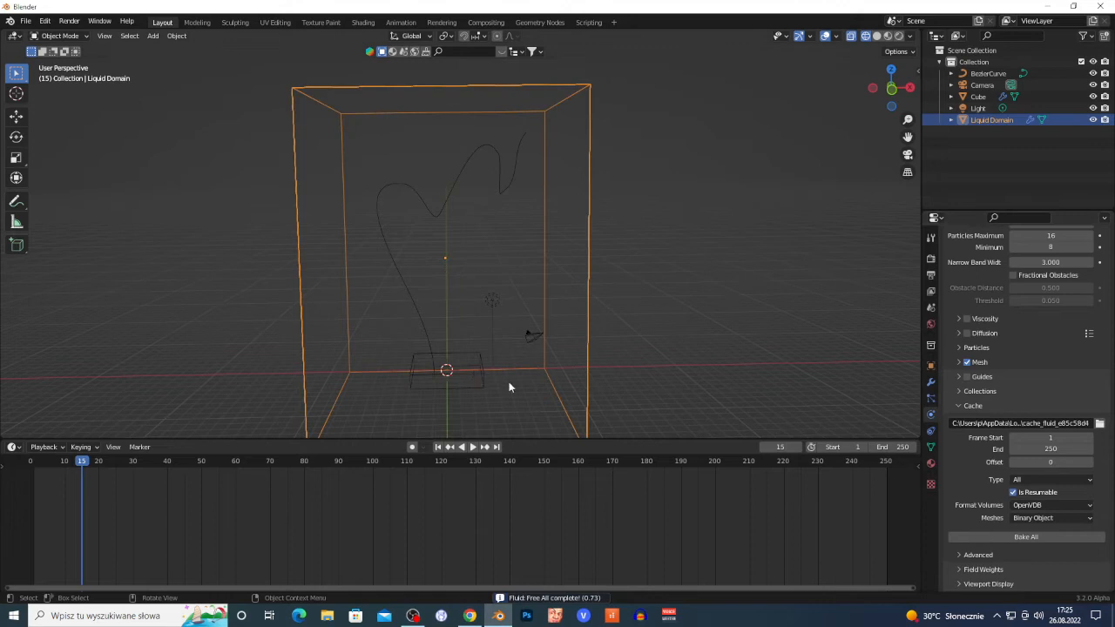
# - Add a force field to the Bezier curve and set its shape to Curve
pyautogui.click(377, 212)
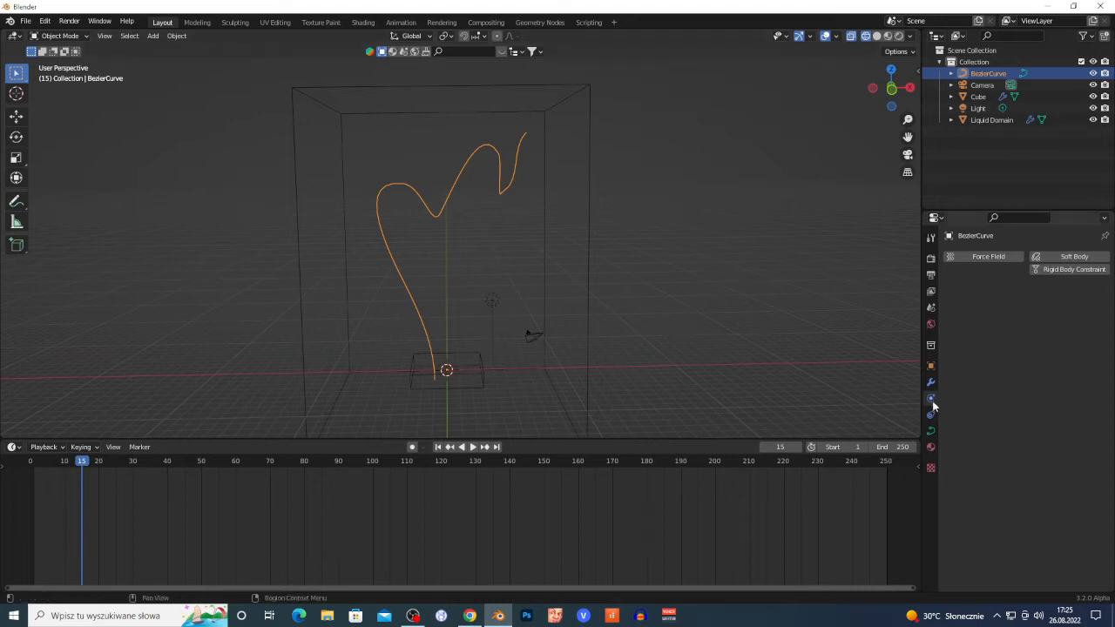
pyautogui.click(989, 257)
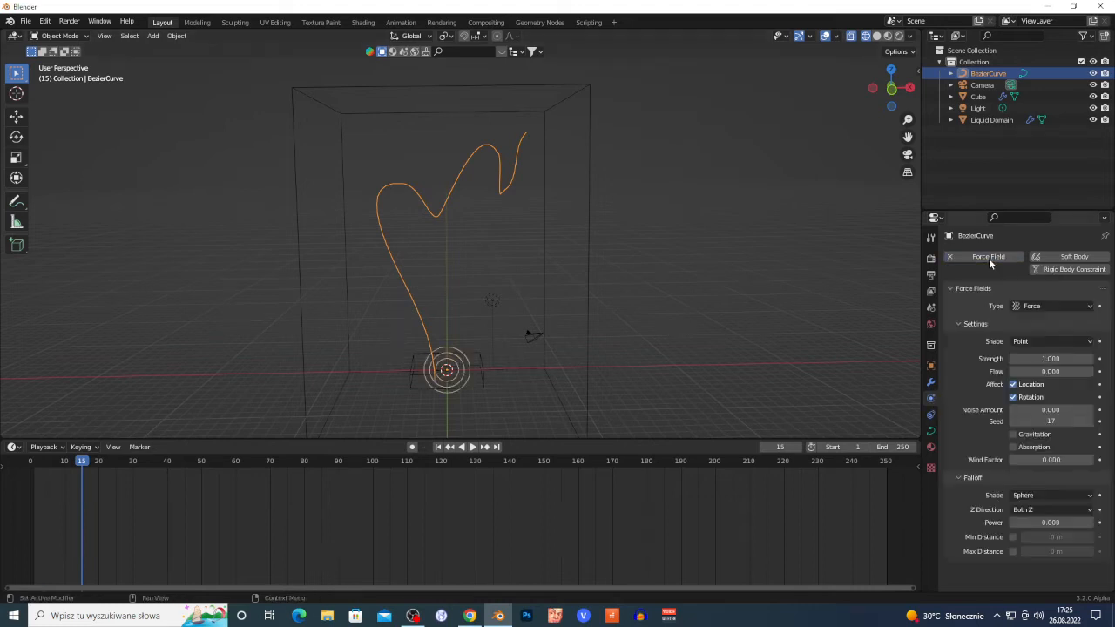
pyautogui.click(1043, 343)
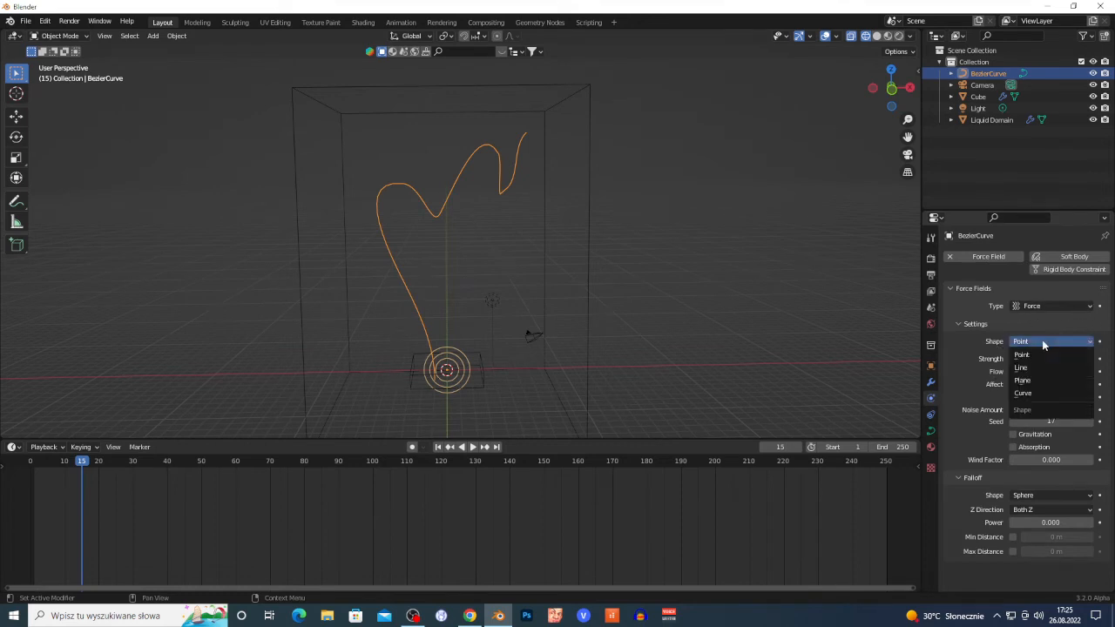
pyautogui.click(1030, 394)
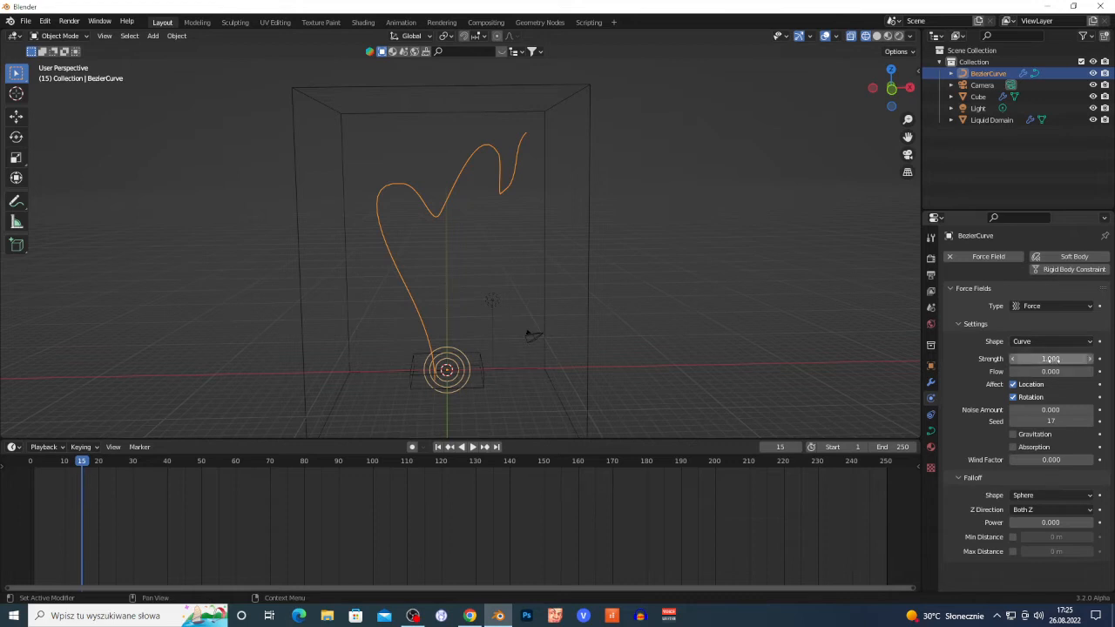
# - Set the curve force field's strength to about -10.9 and its flow to 1
pyautogui.moveTo(1050, 359); pyautogui.dragTo(1037, 360)
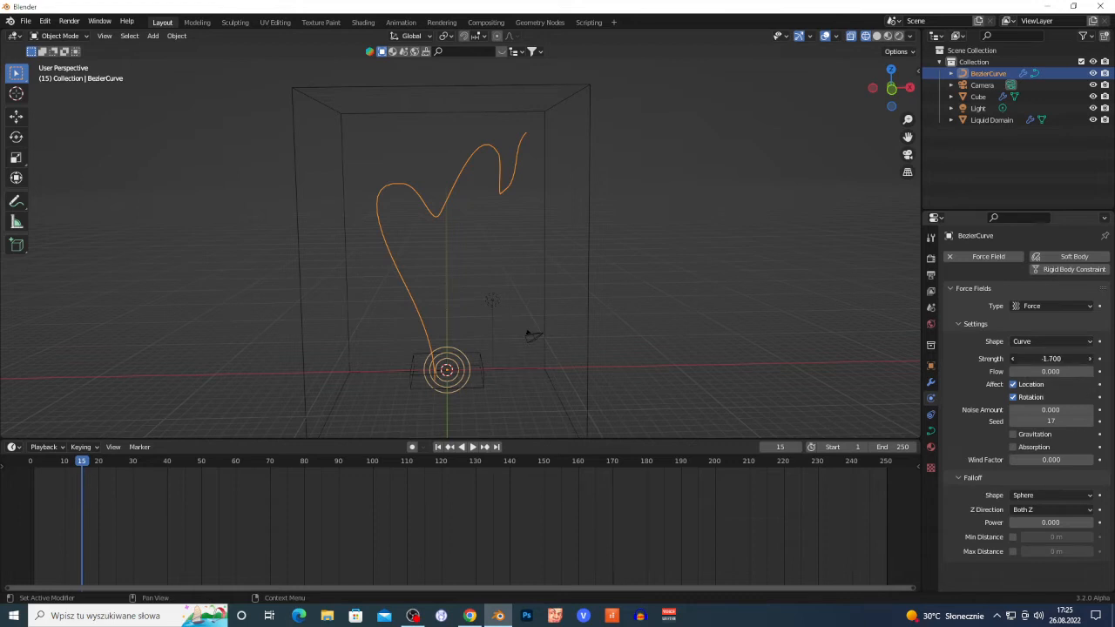
pyautogui.moveTo(953, 359); pyautogui.dragTo(944, 359)
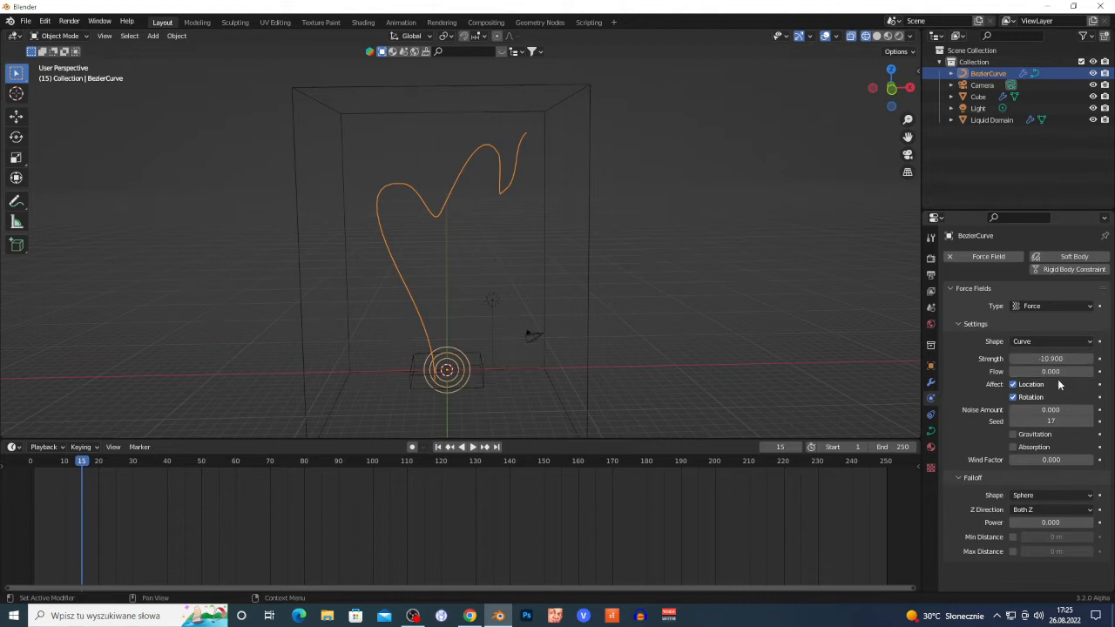
pyautogui.moveTo(1048, 371); pyautogui.dragTo(1056, 372)
pyautogui.click(1050, 372)
pyautogui.write('1')
pyautogui.press('Return')
# - Set the Gravity field weight of the liquid domain to 0
pyautogui.moveTo(483, 357); pyautogui.dragTo(546, 369, button='middle')
pyautogui.click(564, 343)
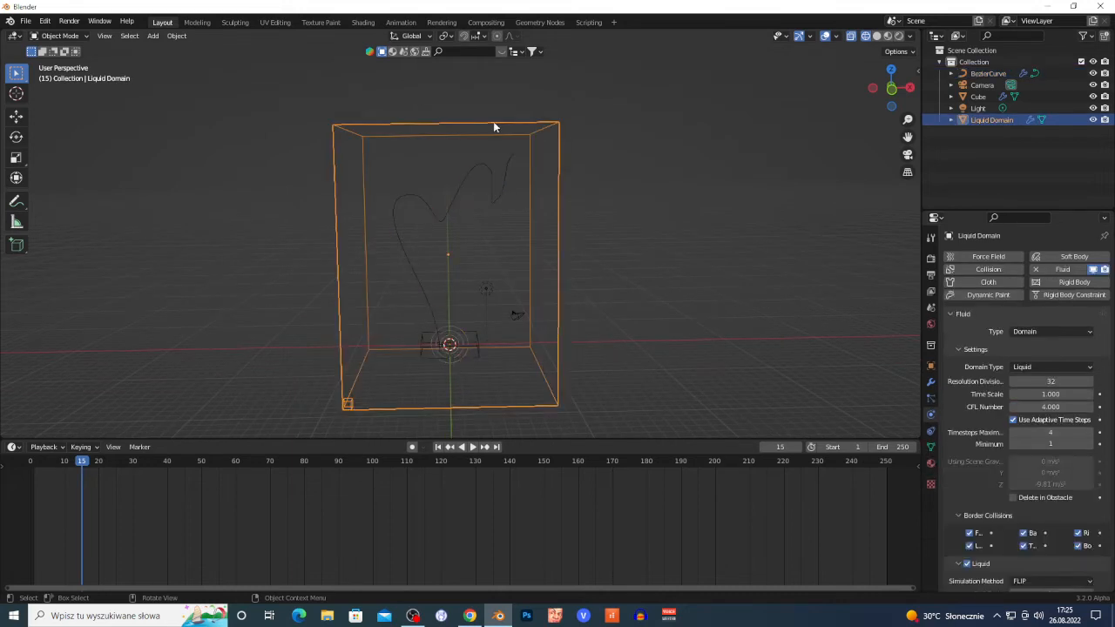
pyautogui.scroll(-10, 958, 473)
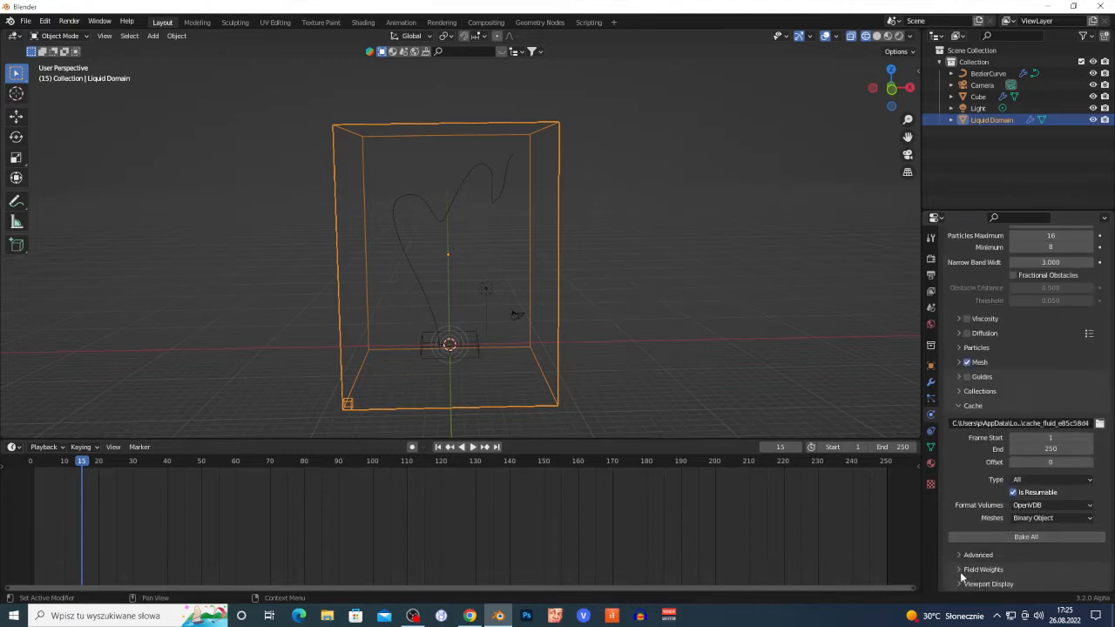
pyautogui.click(960, 570)
pyautogui.scroll(-2, 968, 553)
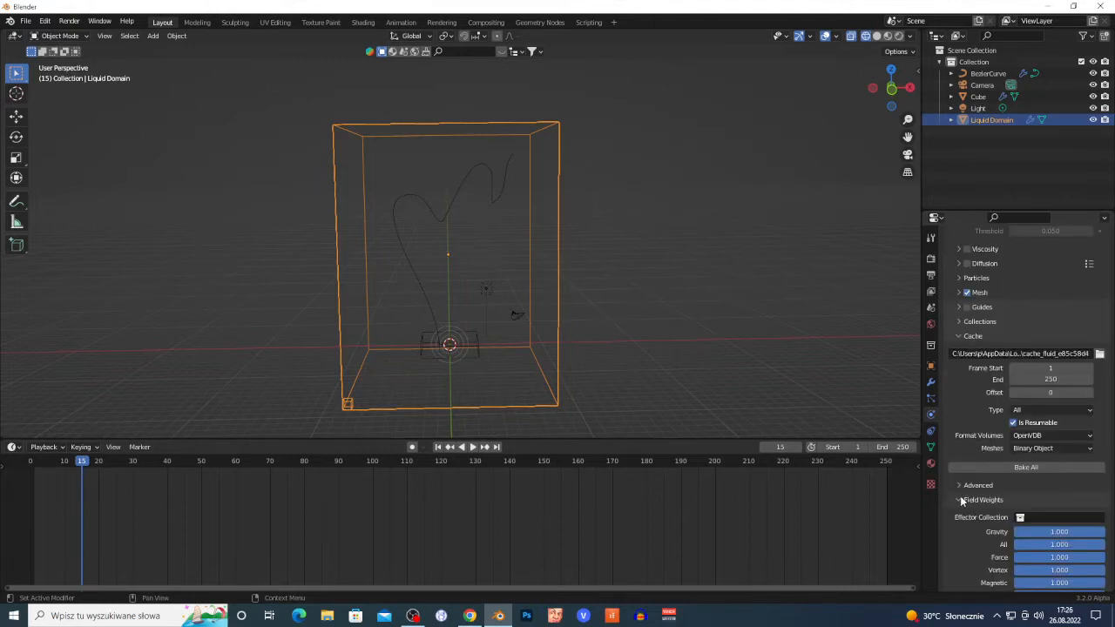
pyautogui.scroll(-2, 965, 509)
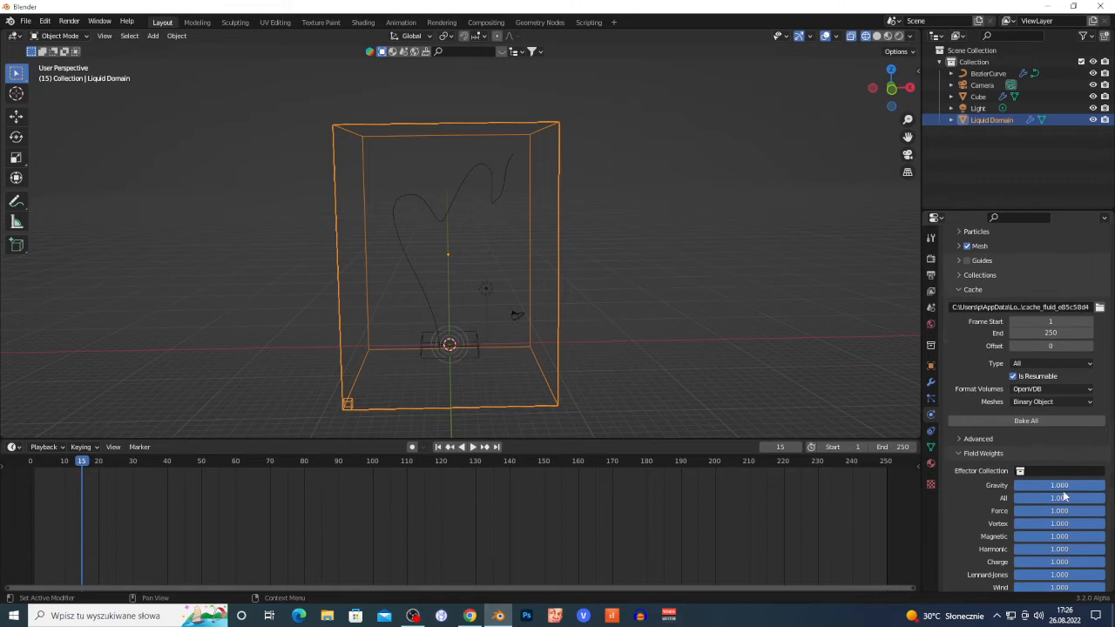
pyautogui.moveTo(1099, 486); pyautogui.dragTo(1015, 485)
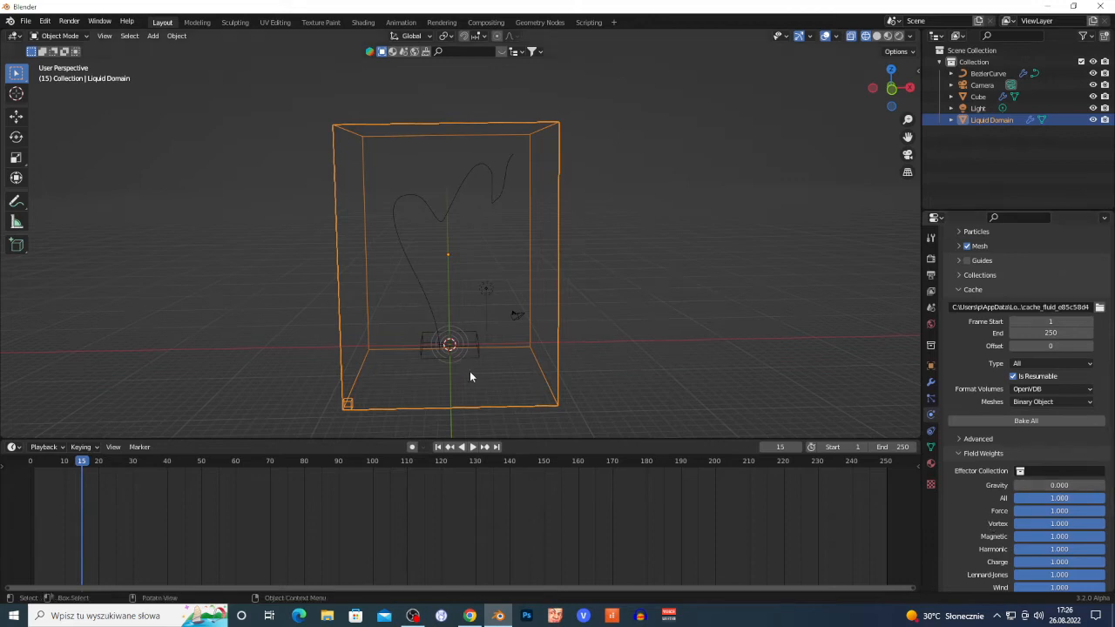
# - Bake the complete liquid simulation of the domain
pyautogui.click(1012, 424)
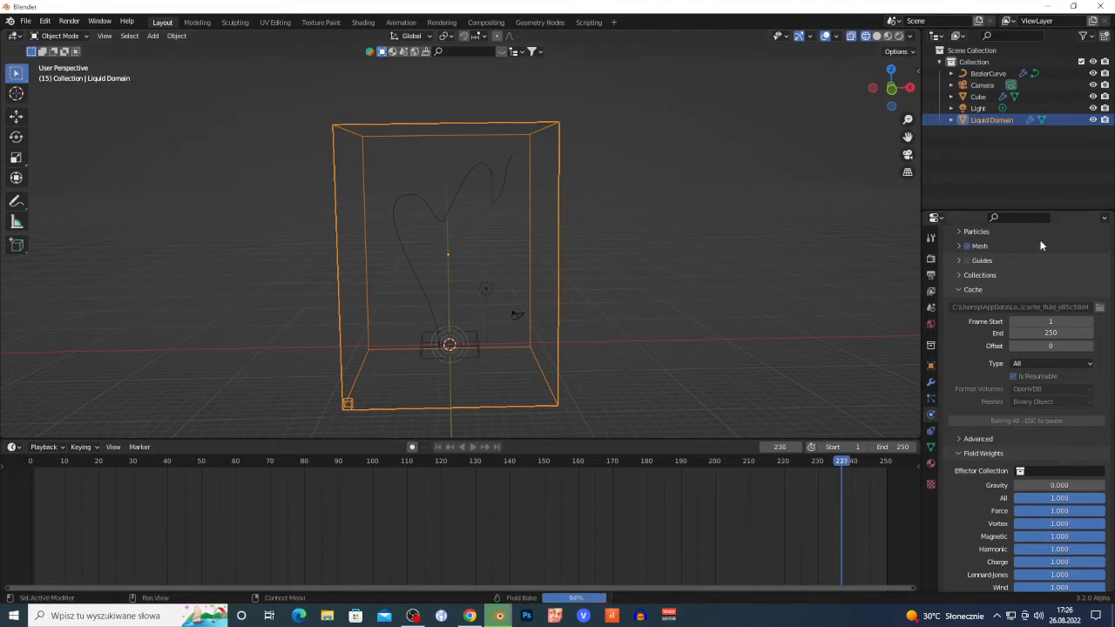
pyautogui.moveTo(468, 368); pyautogui.dragTo(466, 322, button='middle')
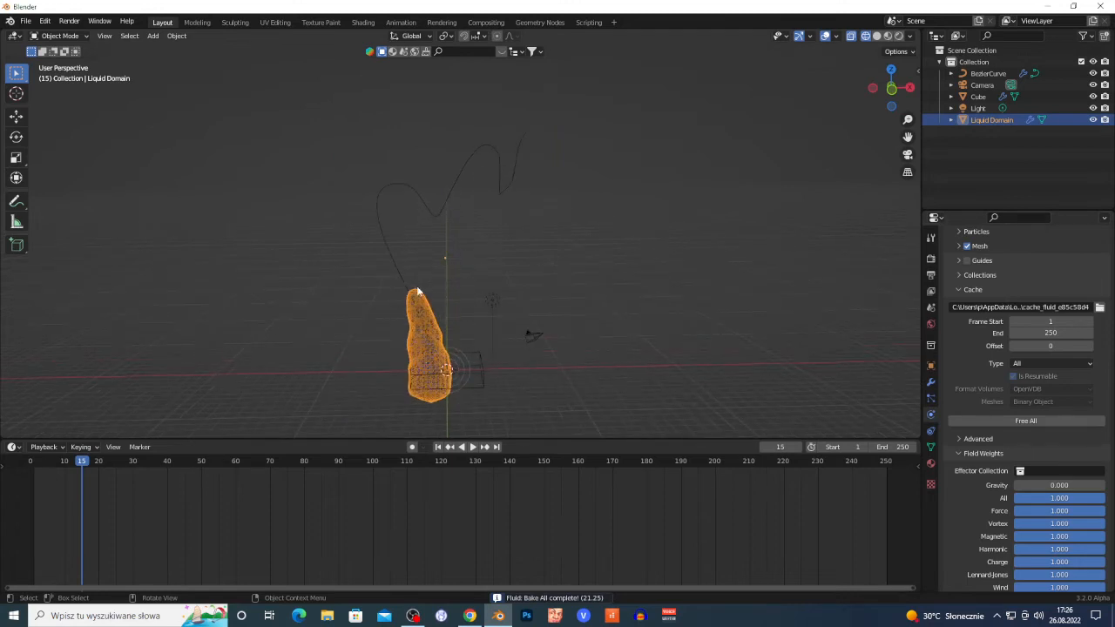
pyautogui.scroll(8, 1076, 423)
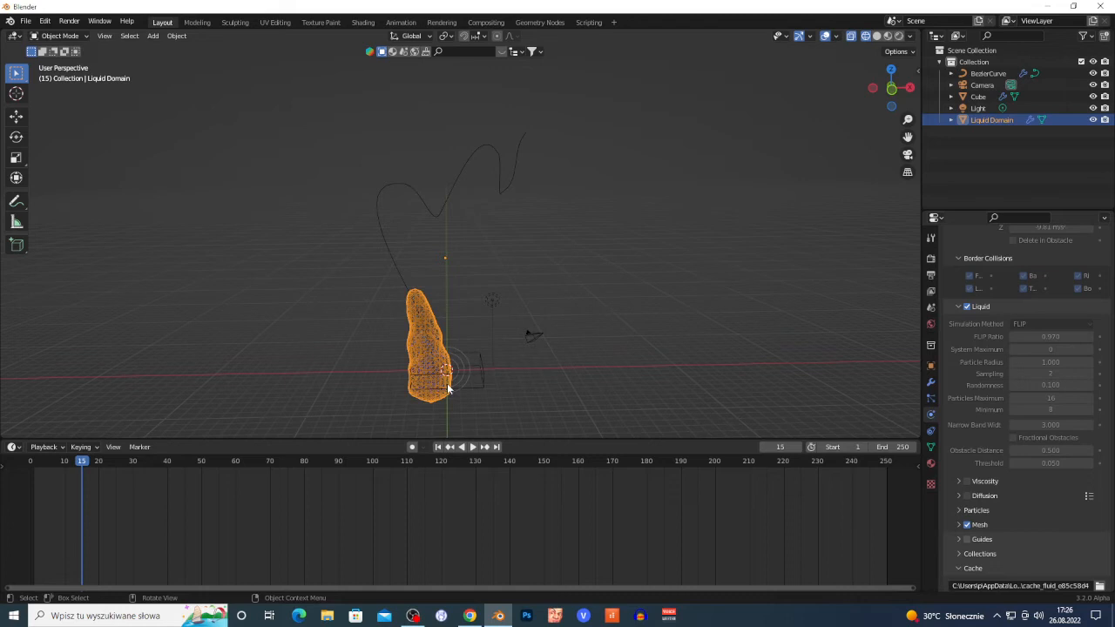
pyautogui.scroll(-4, 402, 322)
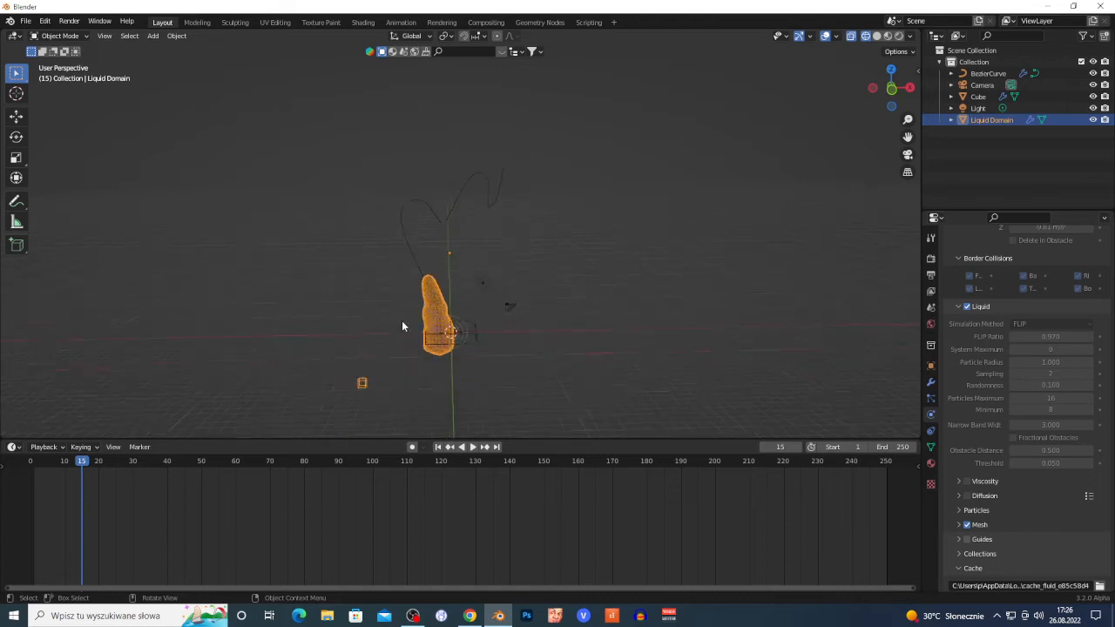
# - Play the baked simulation repeatedly from its first frames to examine how the liquid follows the curve
pyautogui.click(31, 460)
pyautogui.press('space')
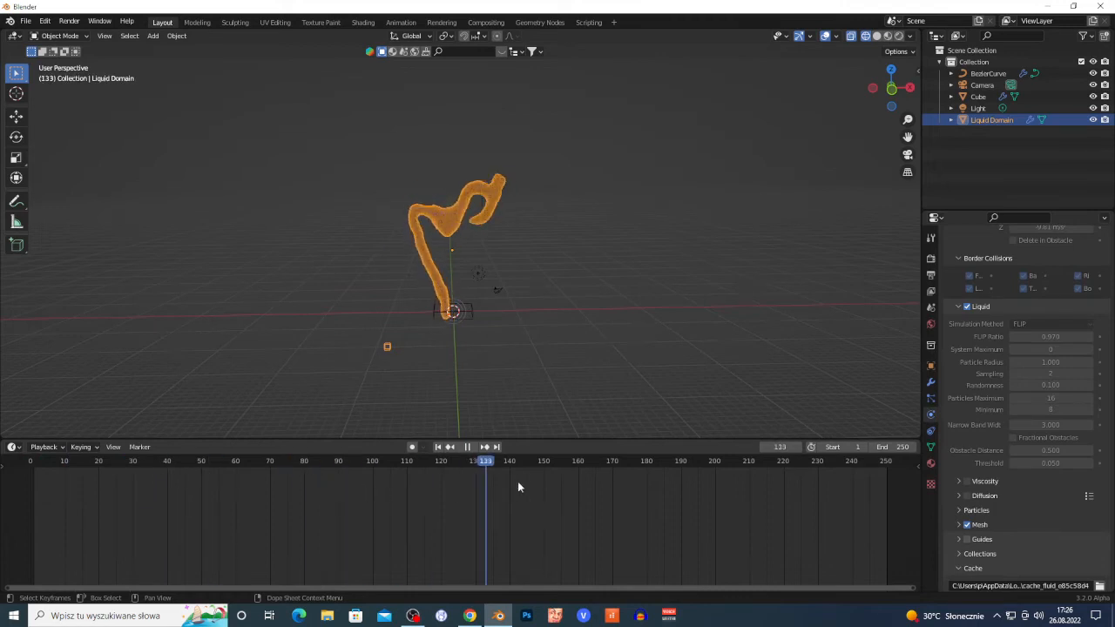
pyautogui.press('space')
pyautogui.scroll(5, 434, 284)
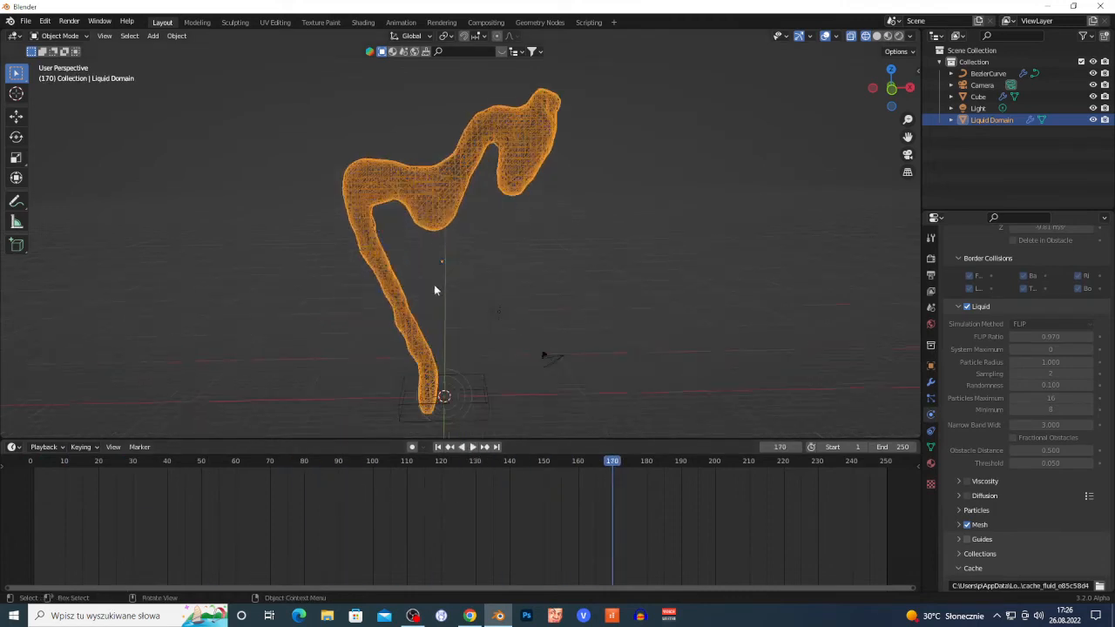
pyautogui.click(35, 464)
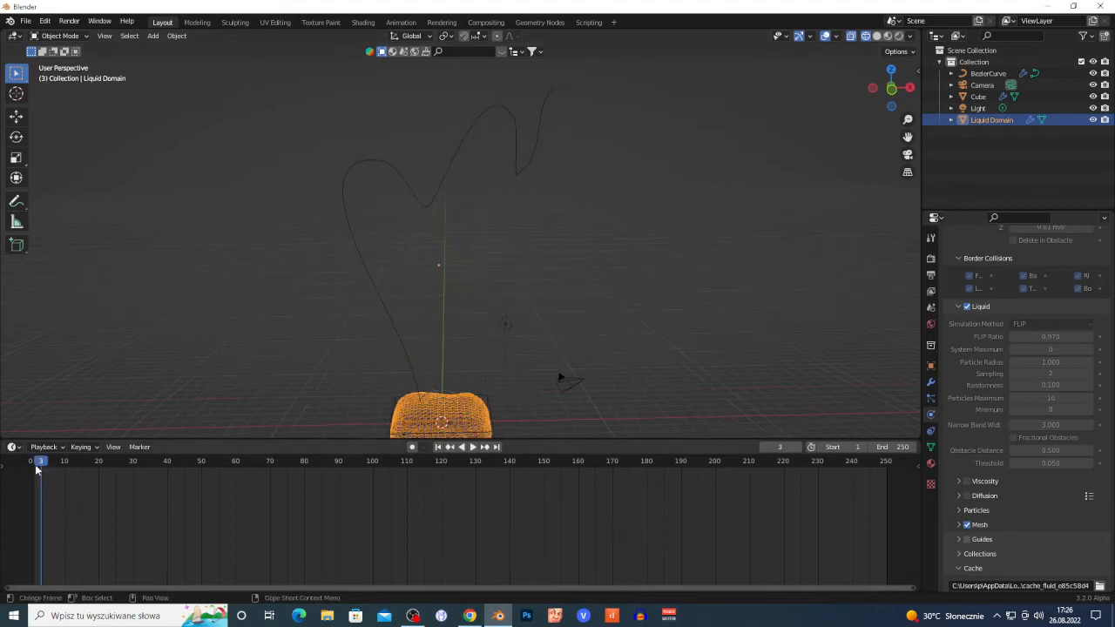
pyautogui.press('space')
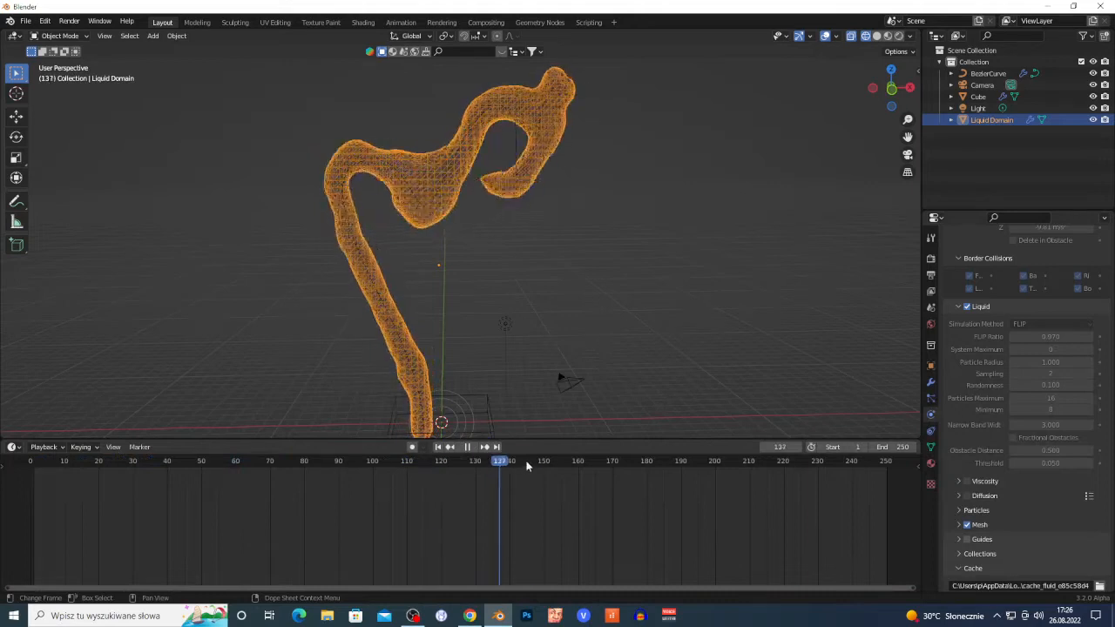
pyautogui.press('space')
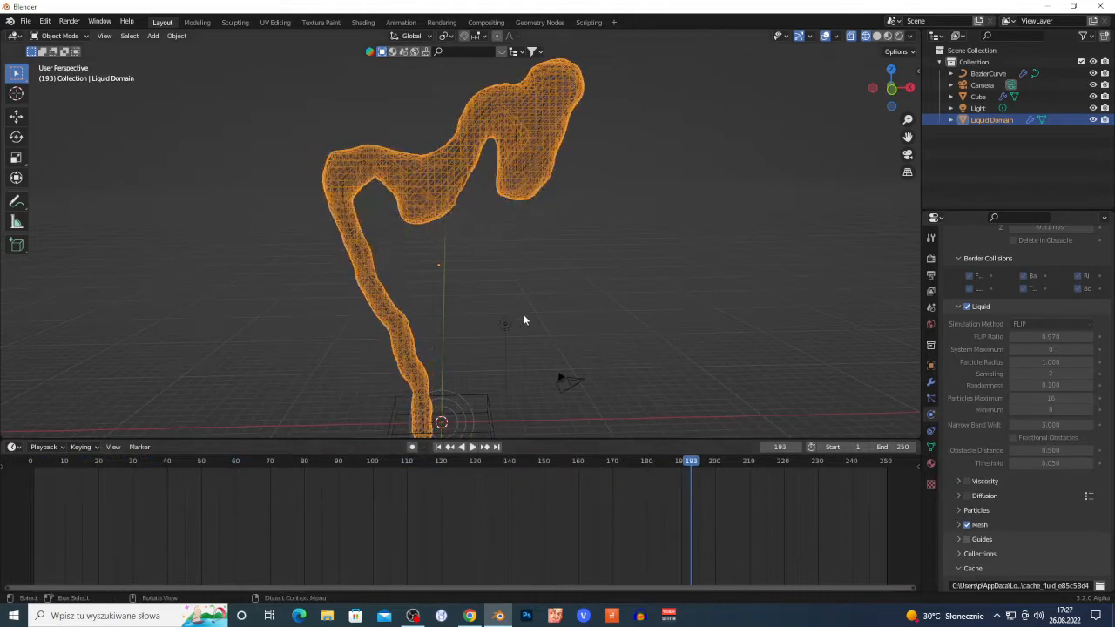
pyautogui.scroll(-2, 452, 330)
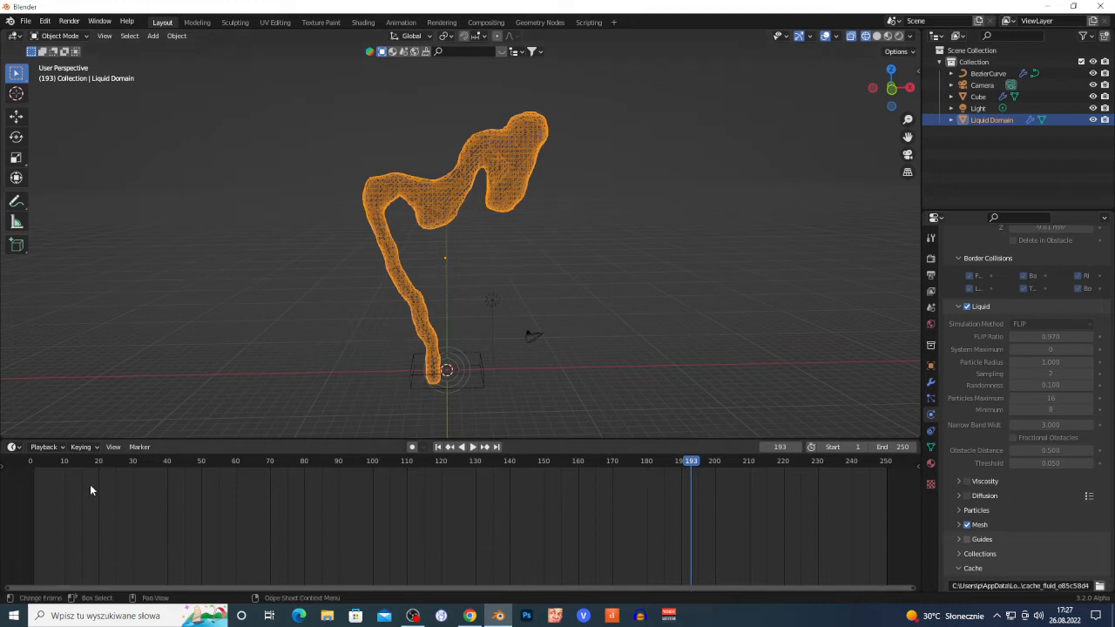
pyautogui.click(30, 471)
pyautogui.press('space')
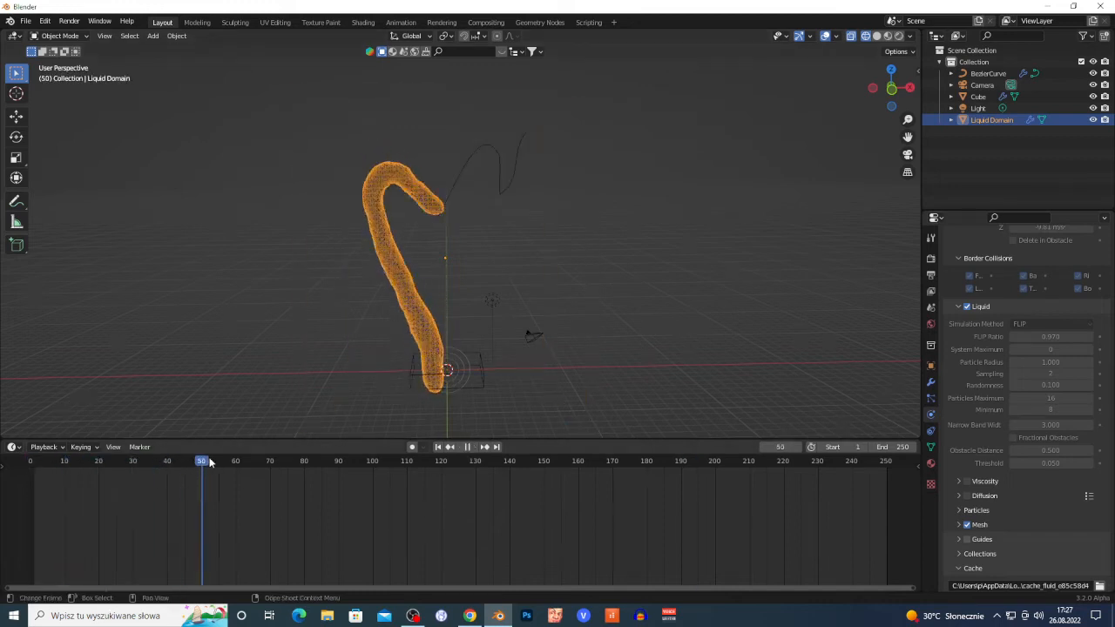
# - Play the baked simulation through its later frames to examine how the liquid fills out along the curve
pyautogui.press('space')
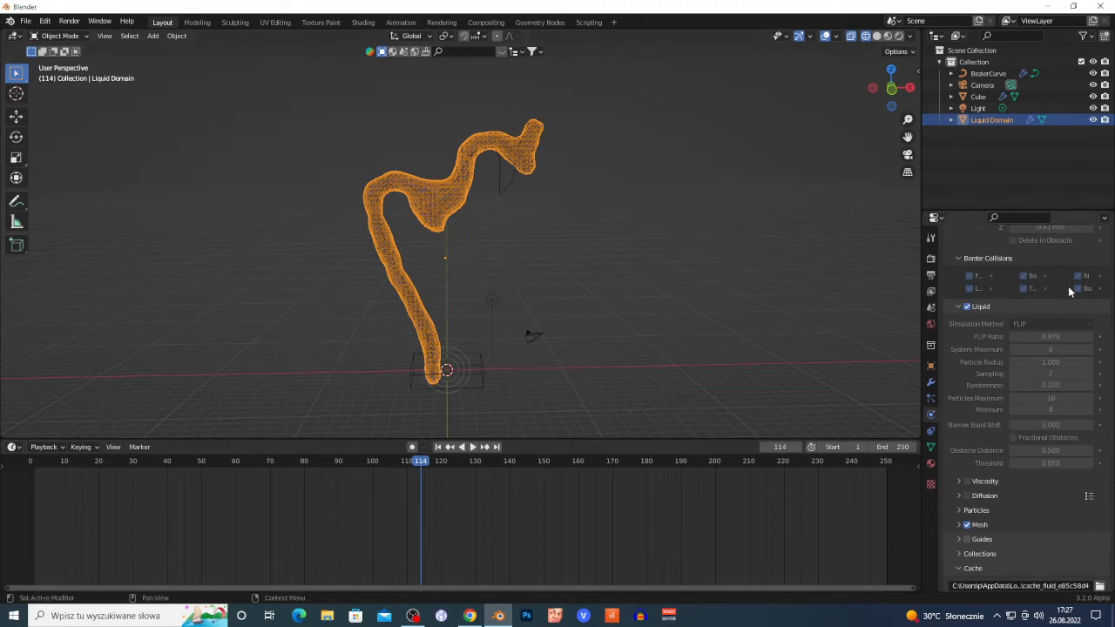
pyautogui.scroll(6, 1057, 388)
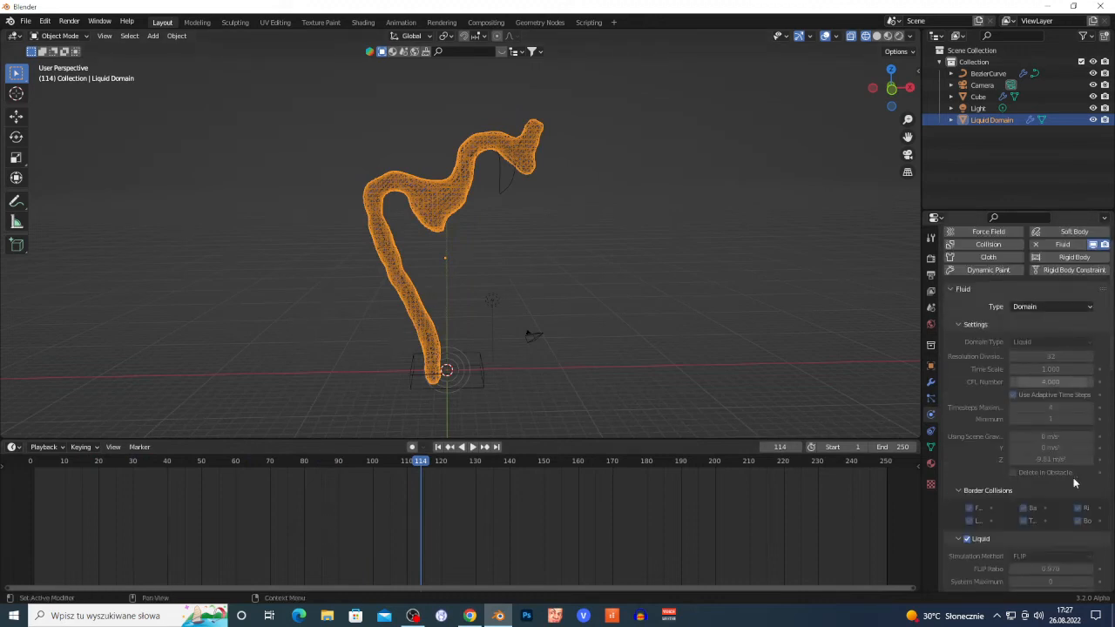
pyautogui.scroll(-10, 1045, 436)
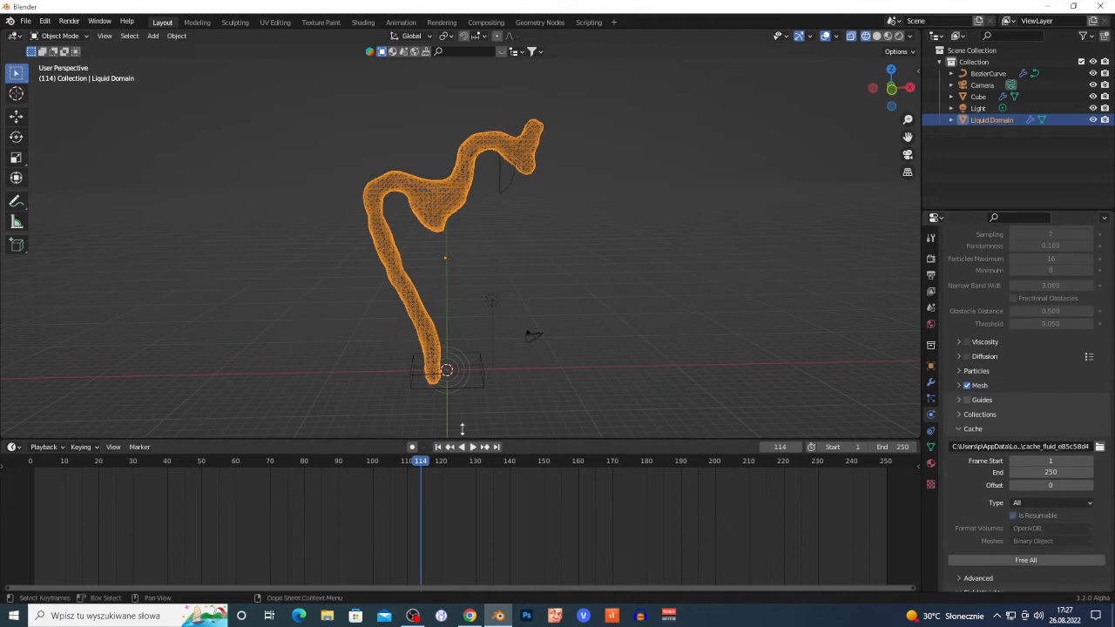
pyautogui.press('space')
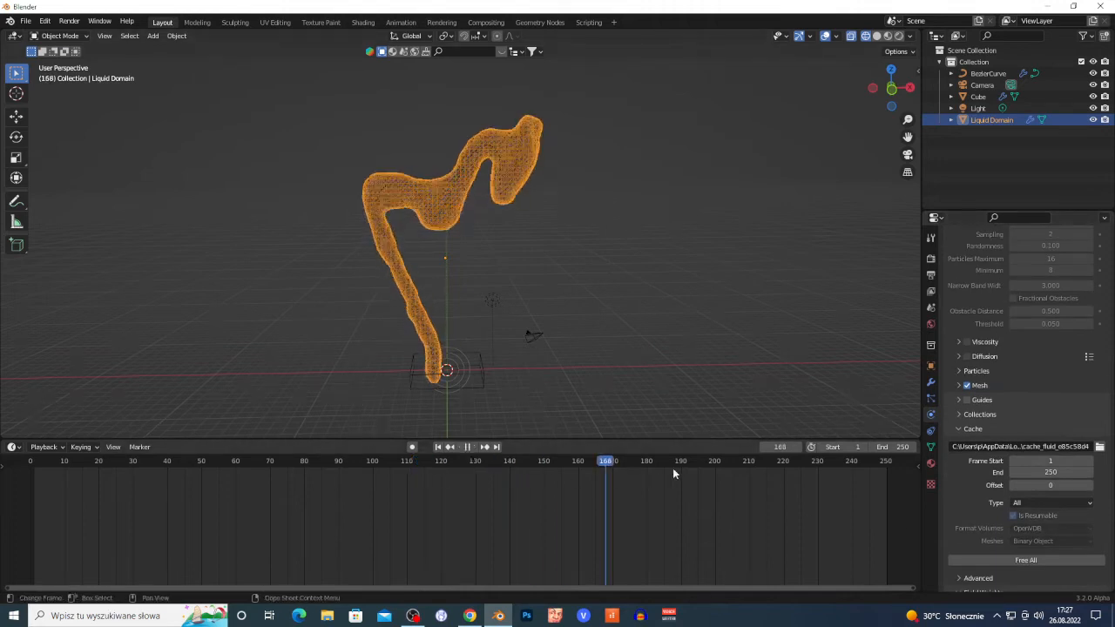
pyautogui.click(738, 475)
pyautogui.press('space')
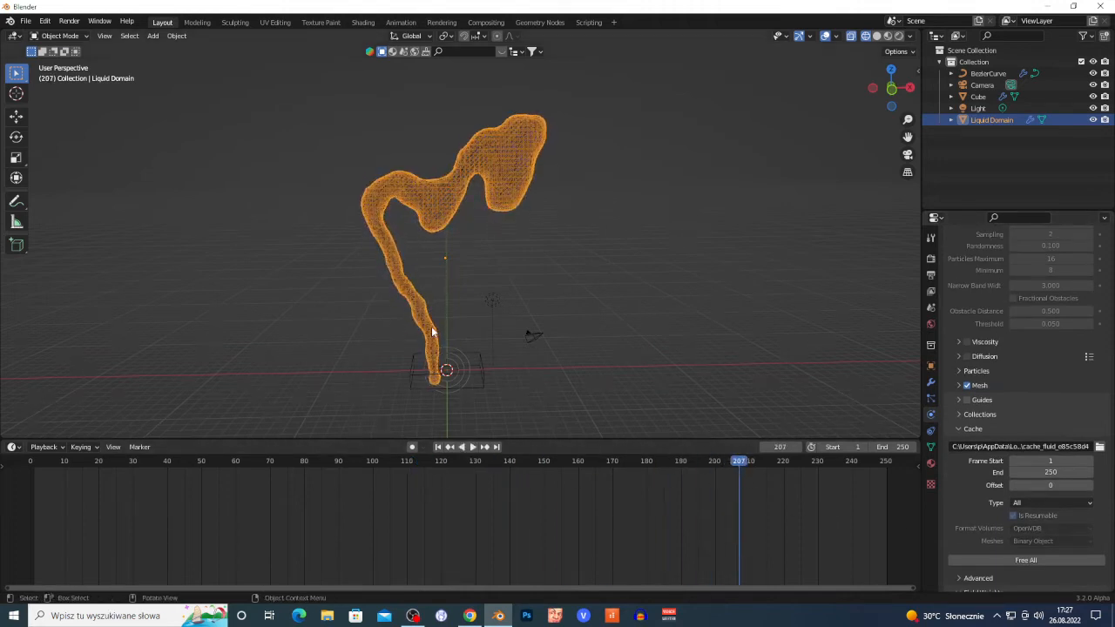
# - Free all baked simulation data of the liquid domain
pyautogui.click(1029, 562)
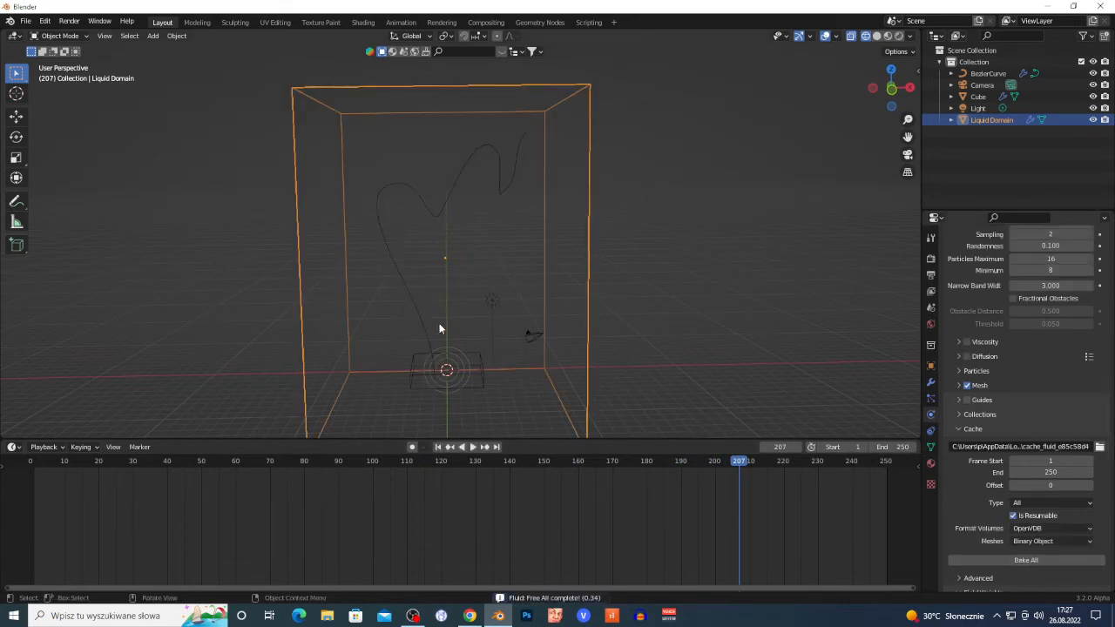
pyautogui.hotkey('shift', '`')
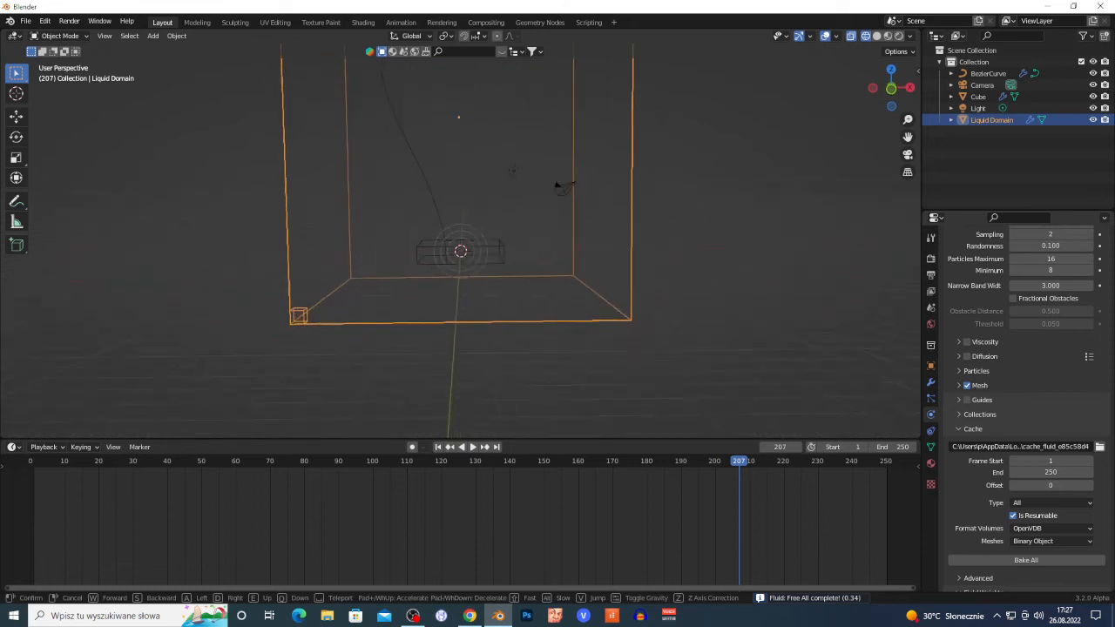
pyautogui.click(463, 338)
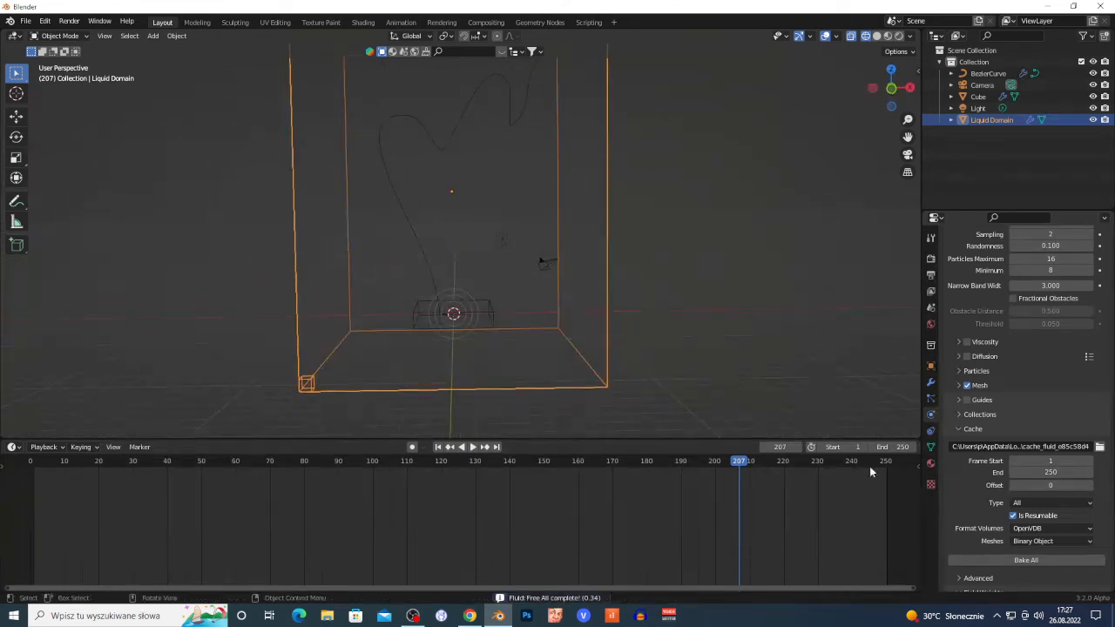
pyautogui.scroll(-5, 1036, 549)
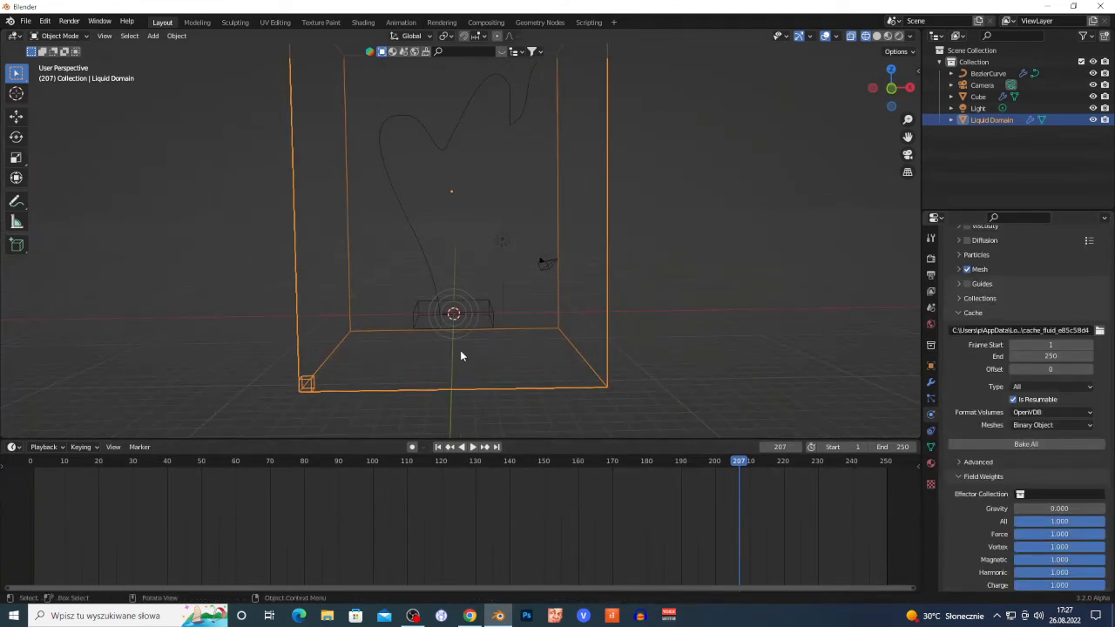
# - Delete the Bezier curve that carries the force field
pyautogui.click(422, 320)
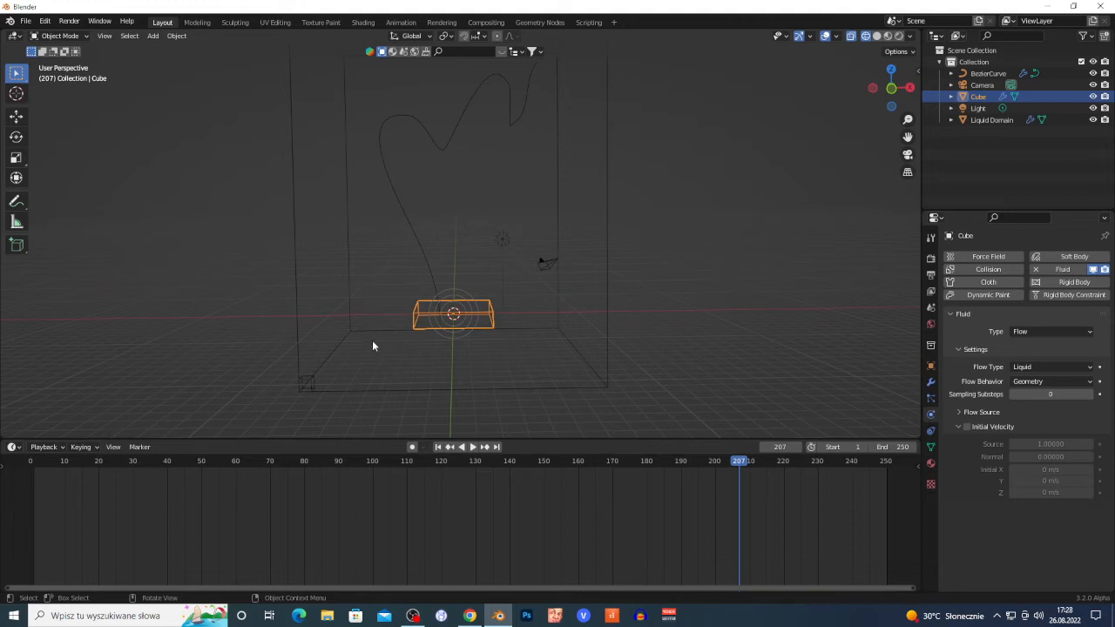
pyautogui.click(426, 233)
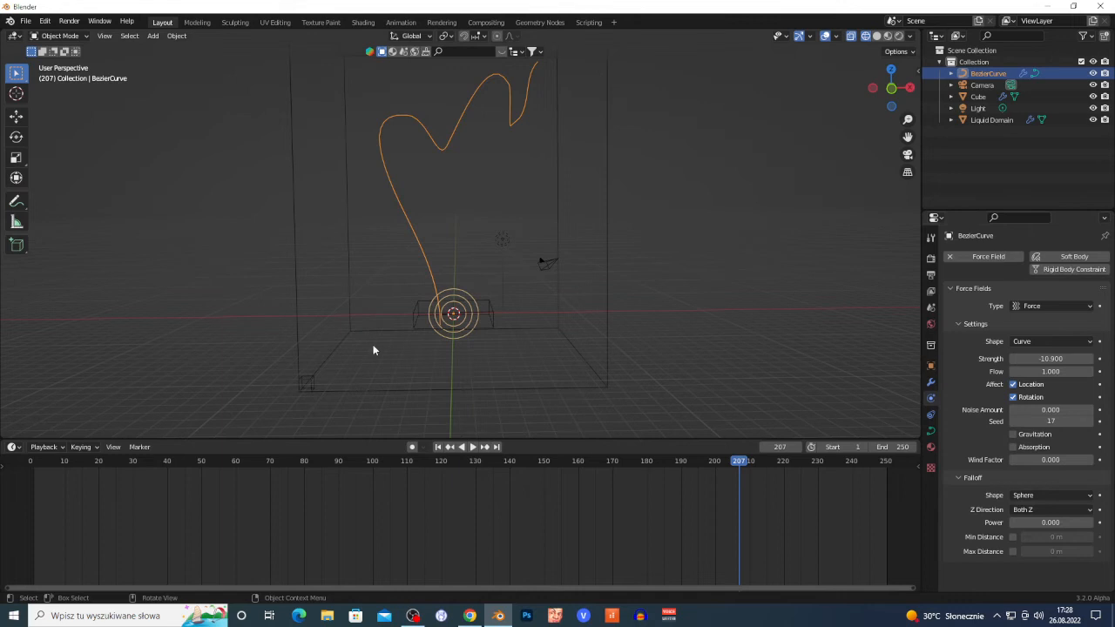
pyautogui.press('x')
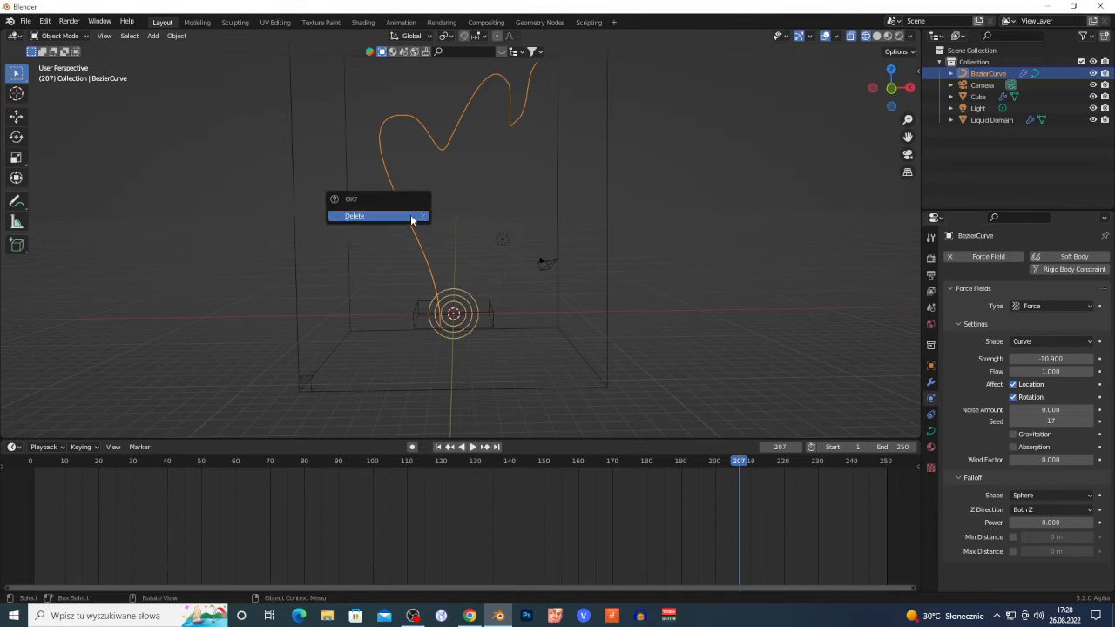
pyautogui.click(413, 217)
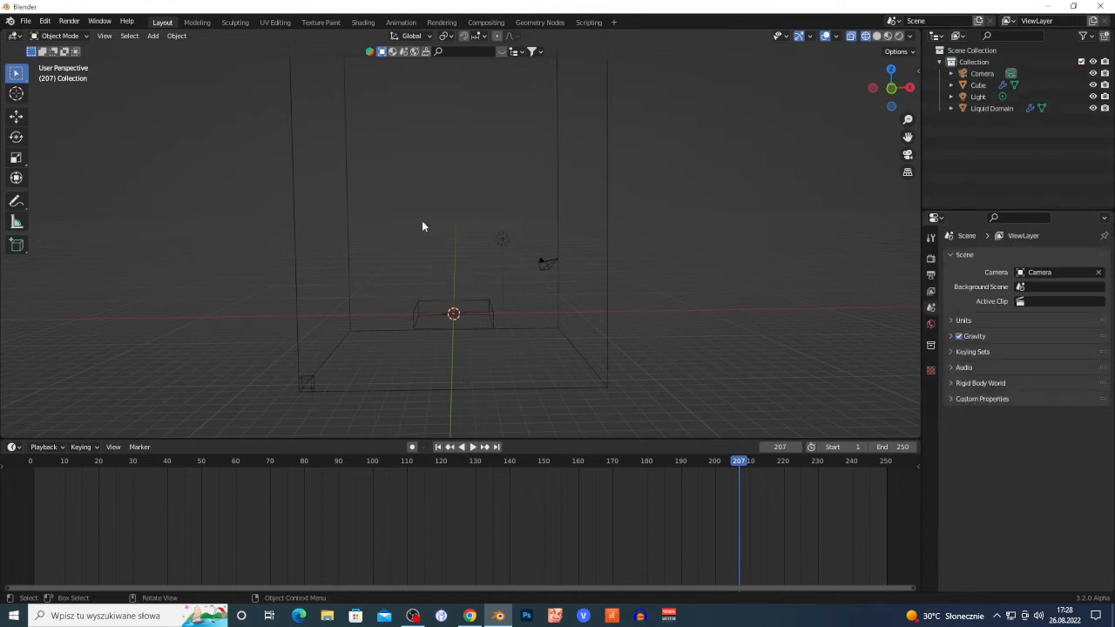
# - Add a UV sphere, enlarge it, and move it up about 8 m along Z above the flow cube
pyautogui.hotkey('shift', 'a')
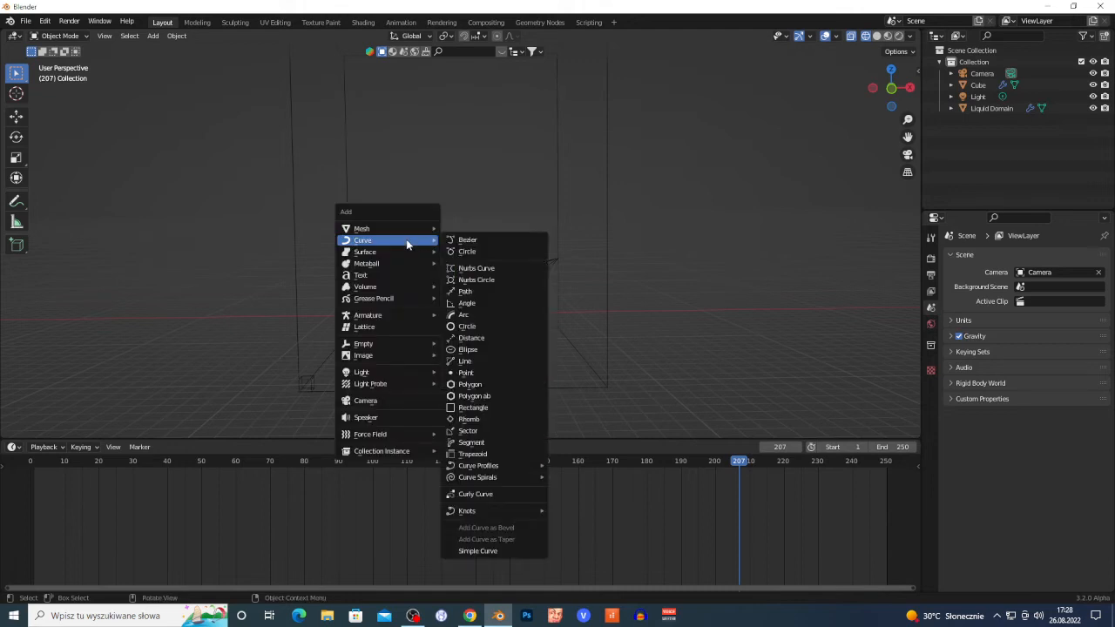
pyautogui.moveTo(379, 227)
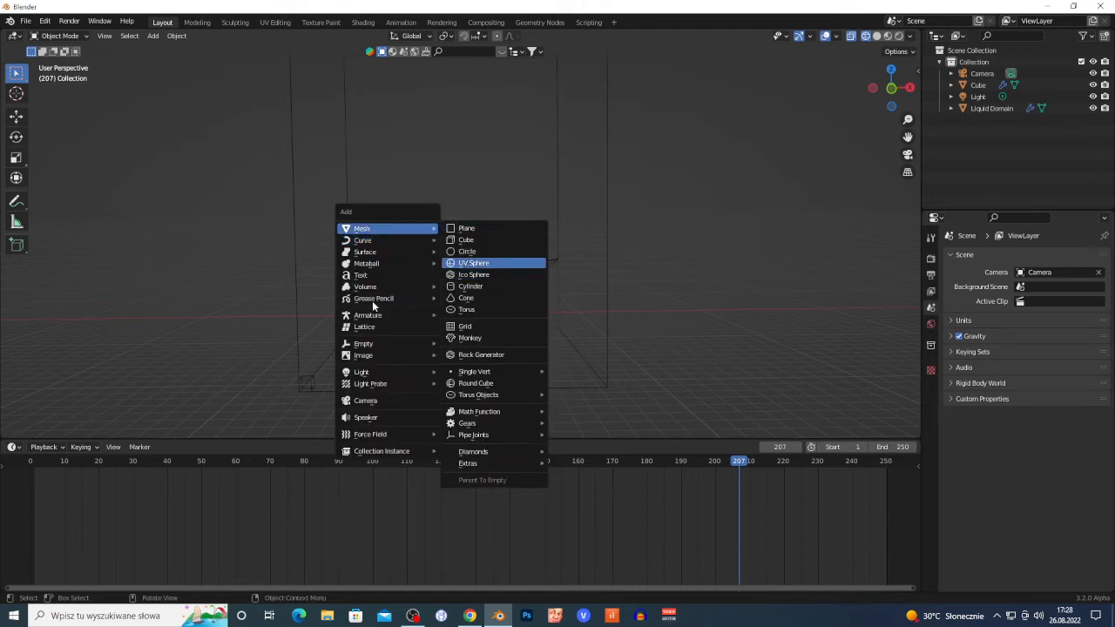
pyautogui.click(475, 263)
pyautogui.press('s')
pyautogui.click(556, 277)
pyautogui.press('g')
pyautogui.press('z')
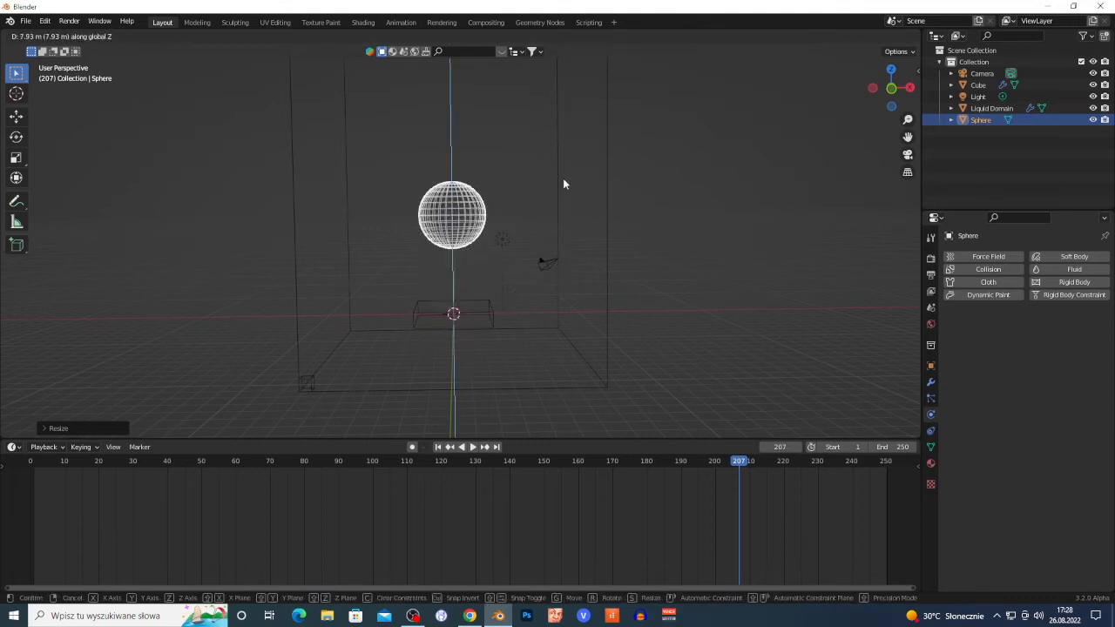
pyautogui.click(562, 178)
pyautogui.scroll(3, 475, 253)
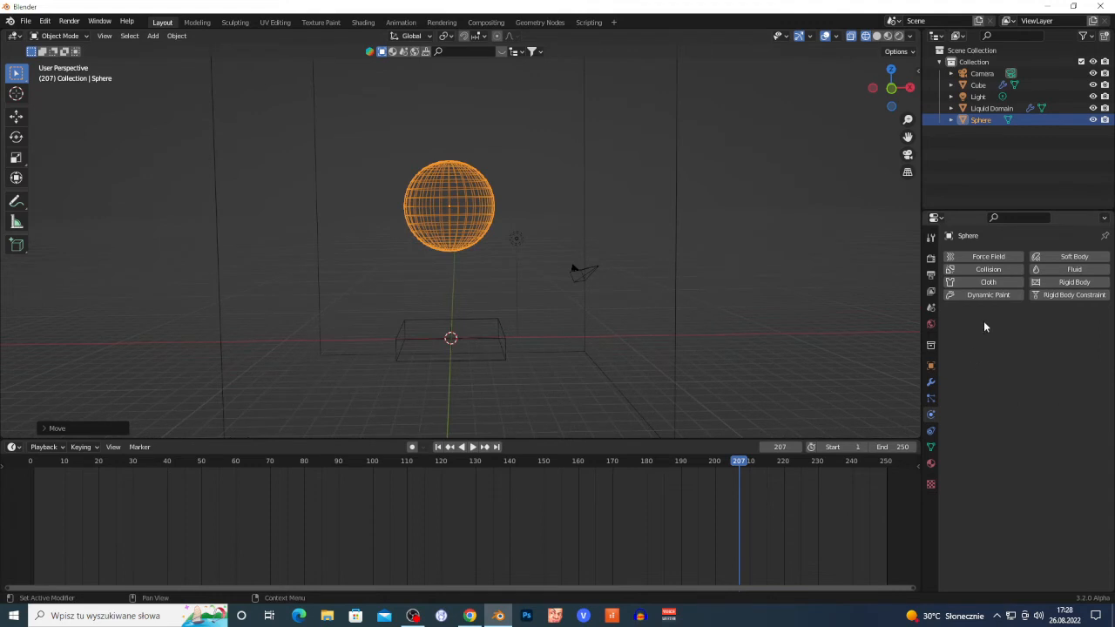
# - Give the sphere a force field and set the field's shape to Surface
pyautogui.click(990, 256)
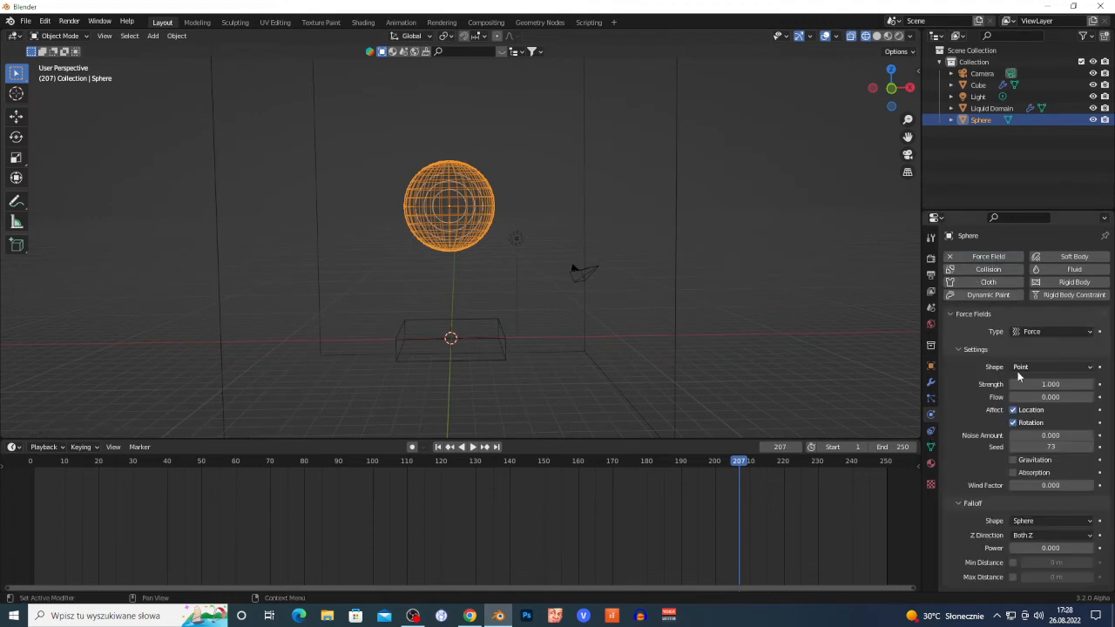
pyautogui.click(1049, 368)
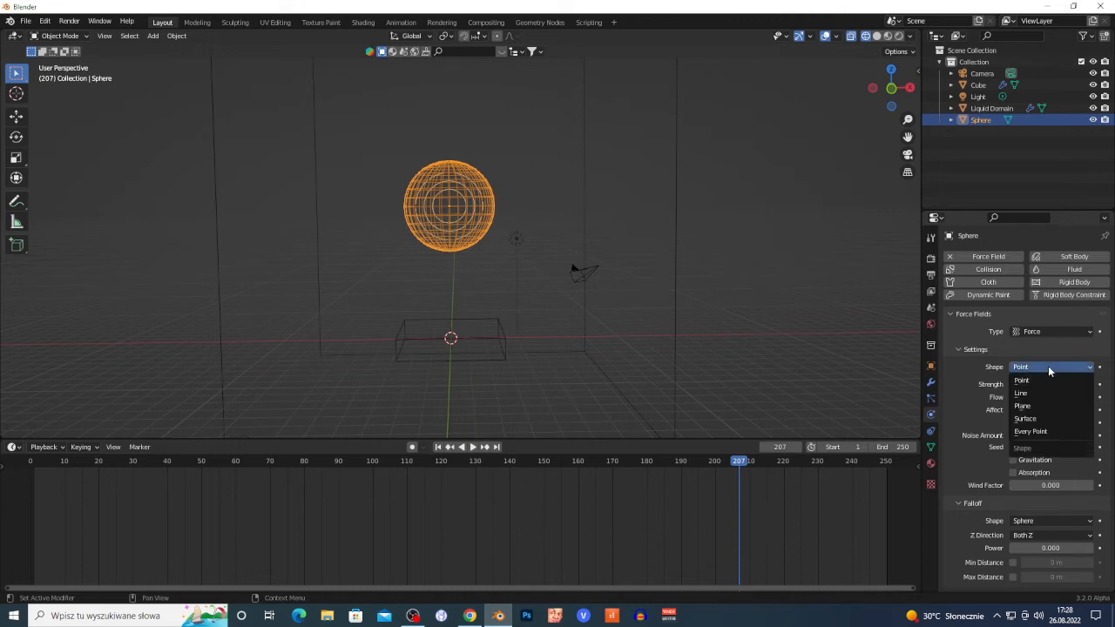
pyautogui.click(1041, 420)
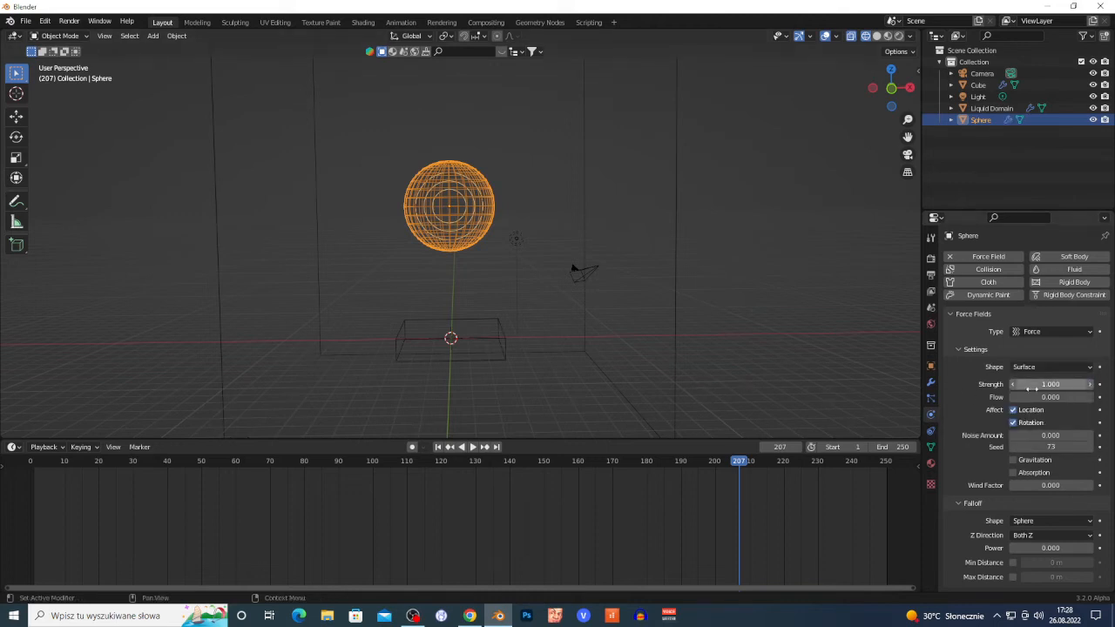
# - Set the sphere force field's strength to about -10.6 and its flow to 1
pyautogui.click(1060, 384)
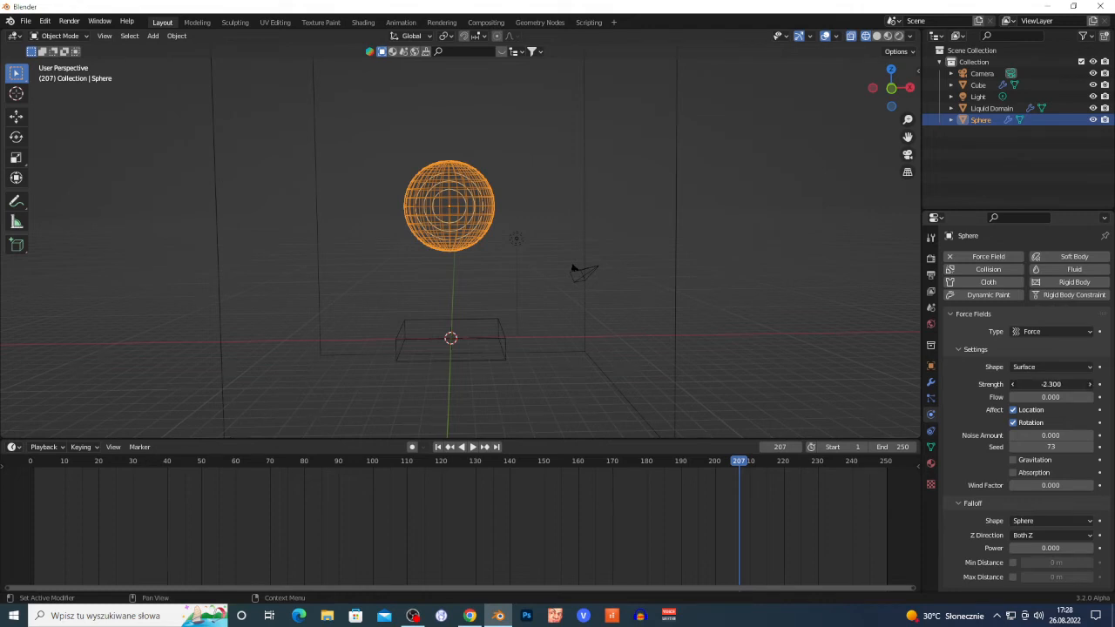
pyautogui.moveTo(1060, 384); pyautogui.dragTo(1028, 384)
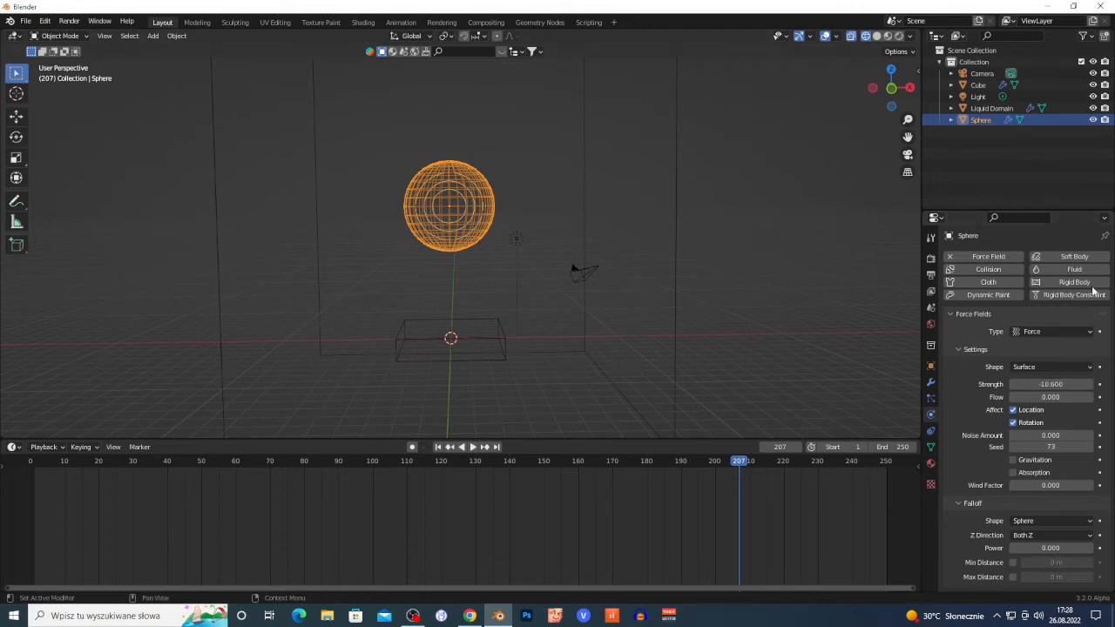
pyautogui.moveTo(338, 281); pyautogui.dragTo(494, 310, button='middle')
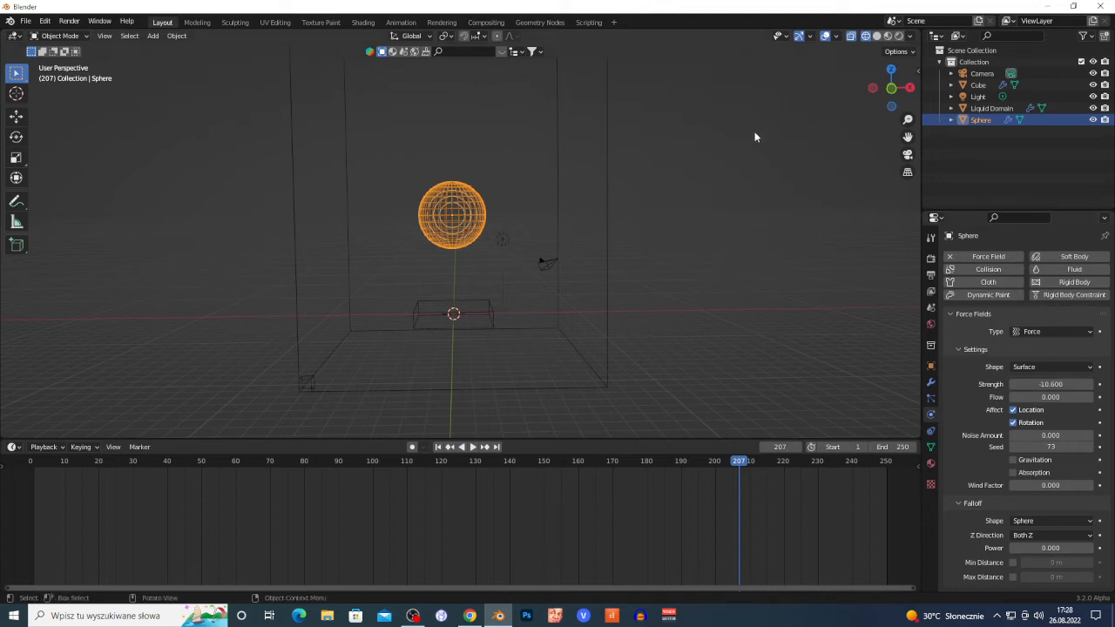
pyautogui.click(1057, 396)
pyautogui.write('1')
pyautogui.press('Return')
# - Bake the complete liquid simulation of the domain with the sphere's force field in place
pyautogui.click(606, 288)
pyautogui.scroll(-10, 1039, 521)
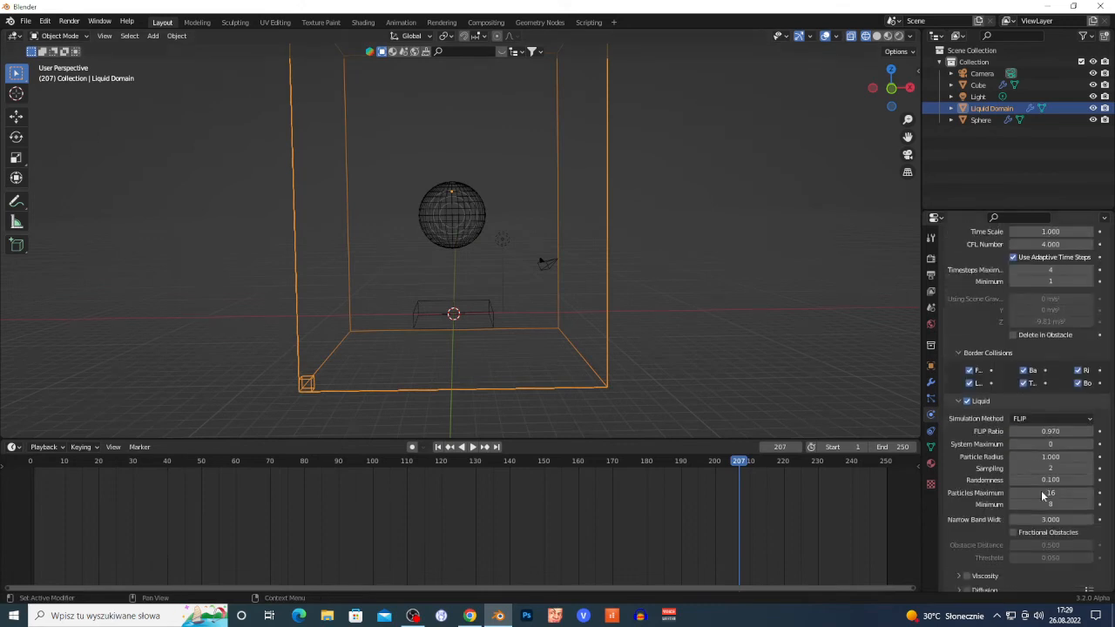
pyautogui.scroll(-3, 1039, 521)
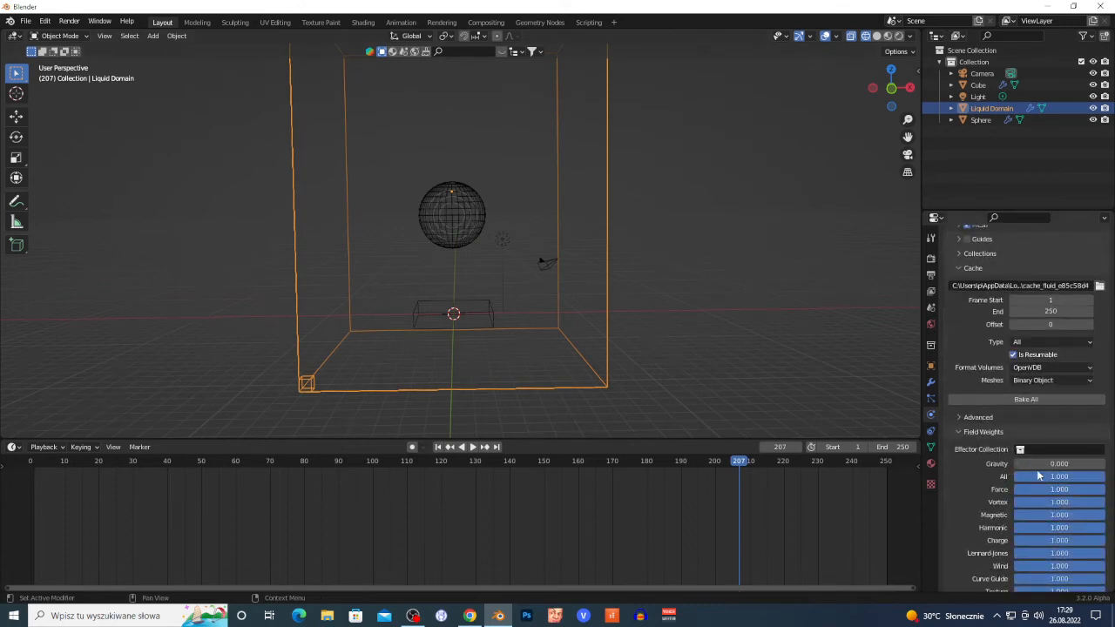
pyautogui.click(1010, 399)
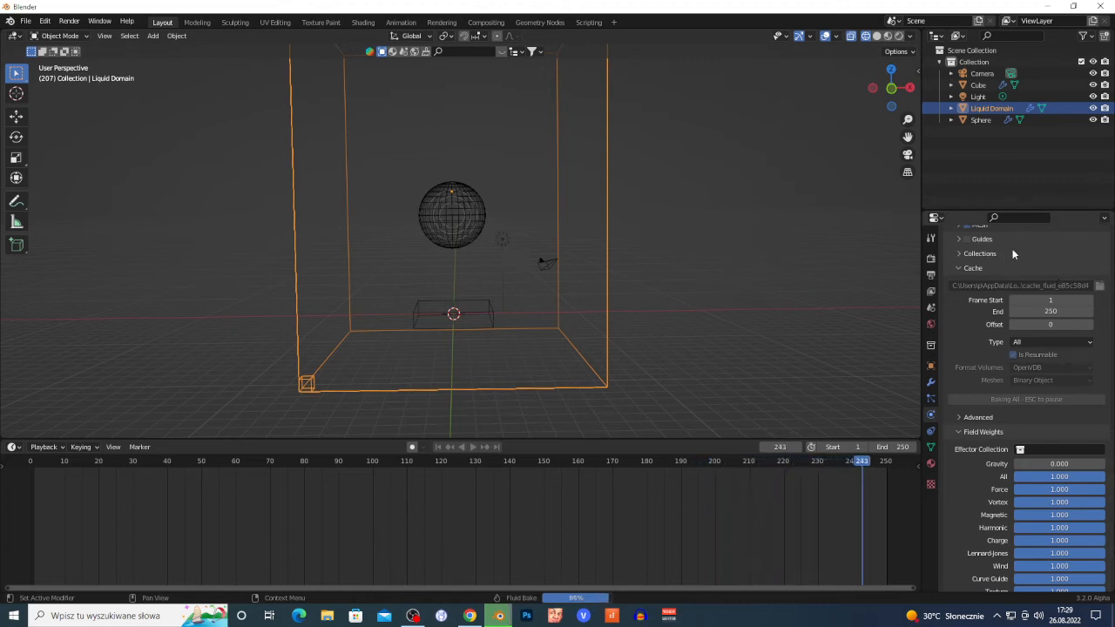
# - Play the new bake from its first frames and examine from closer up how the liquid gathers around the sphere
pyautogui.click(41, 467)
pyautogui.press('space')
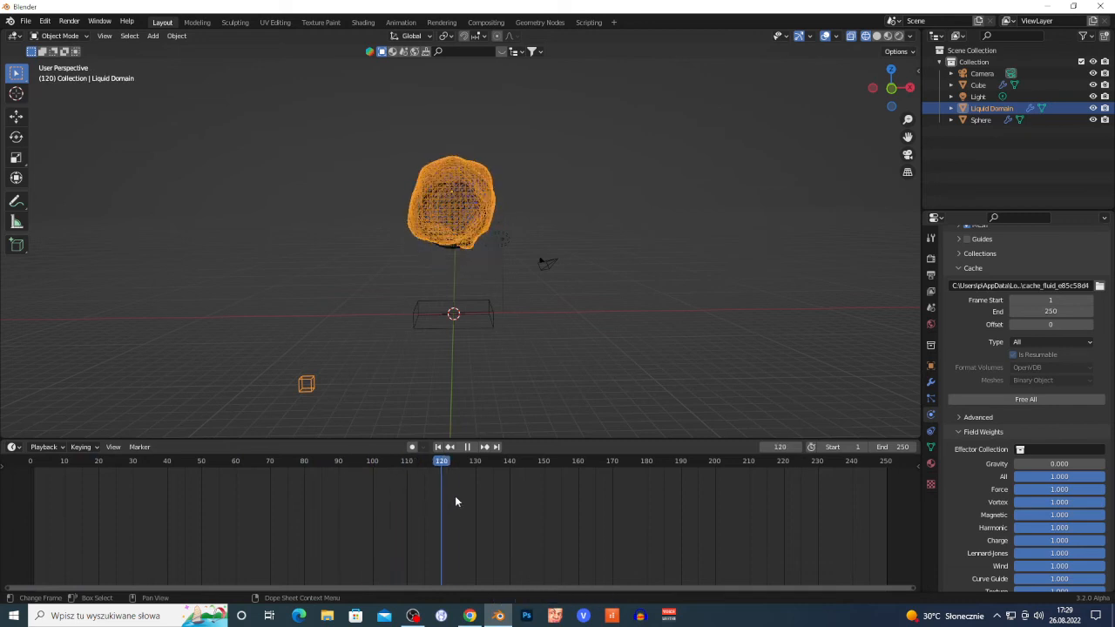
pyautogui.press('space')
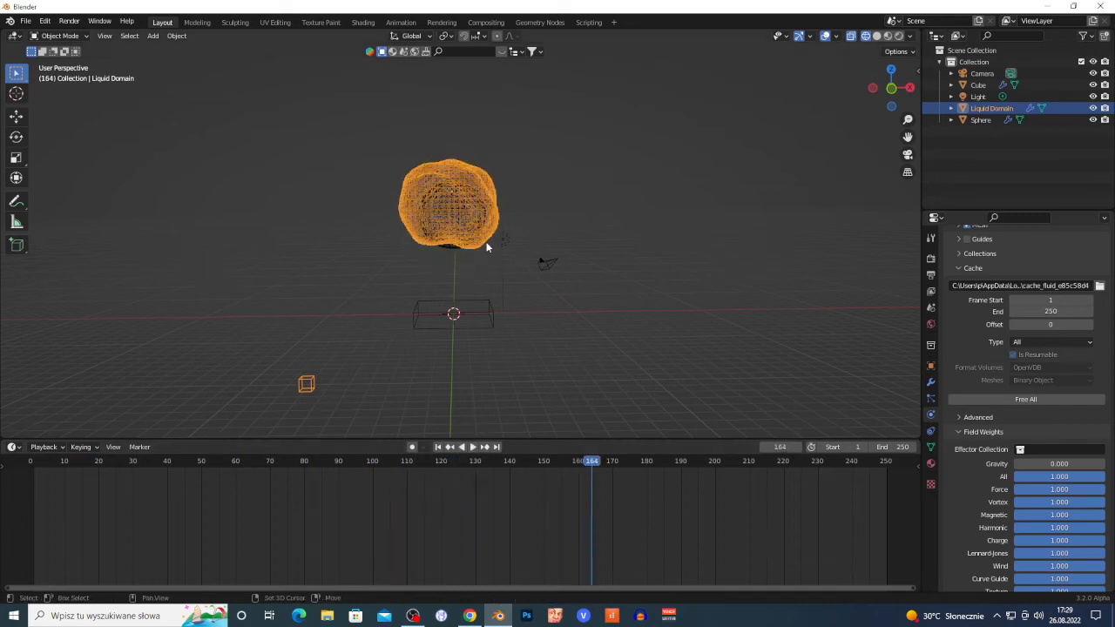
pyautogui.hotkey('shift', '`')
pyautogui.press('w')
pyautogui.press('w')
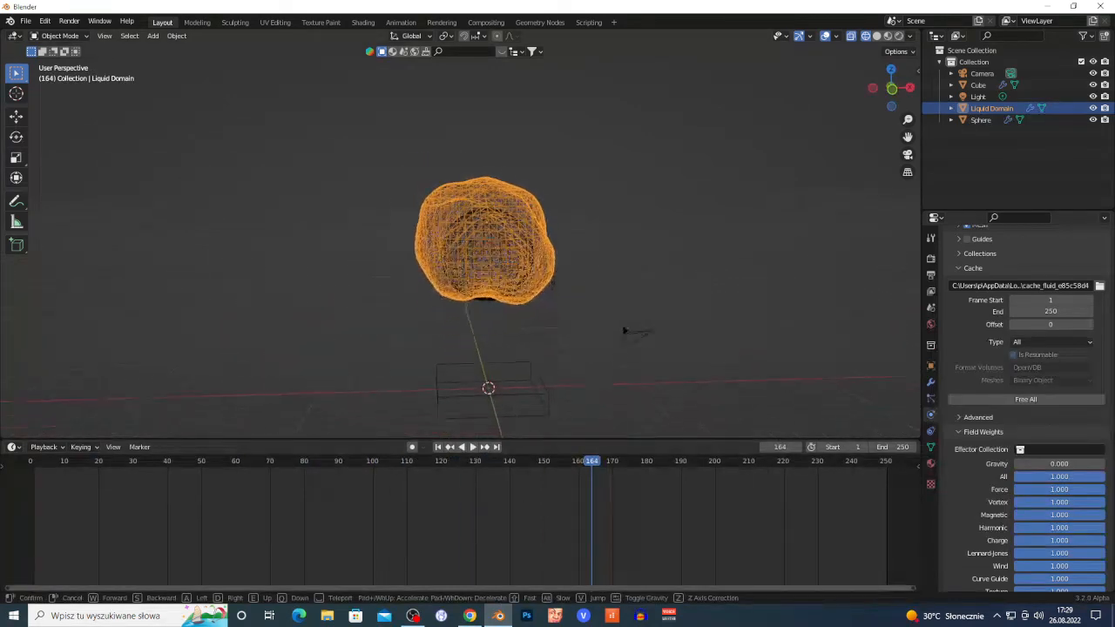
pyautogui.press('d')
pyautogui.press('s')
pyautogui.press('s')
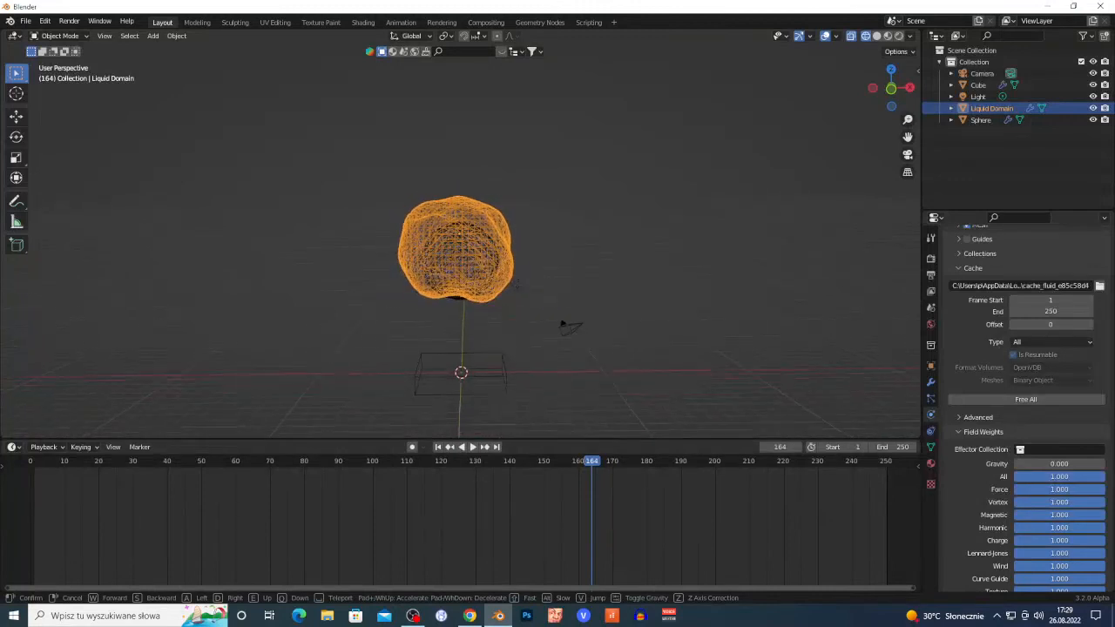
pyautogui.press('w')
pyautogui.click(528, 301)
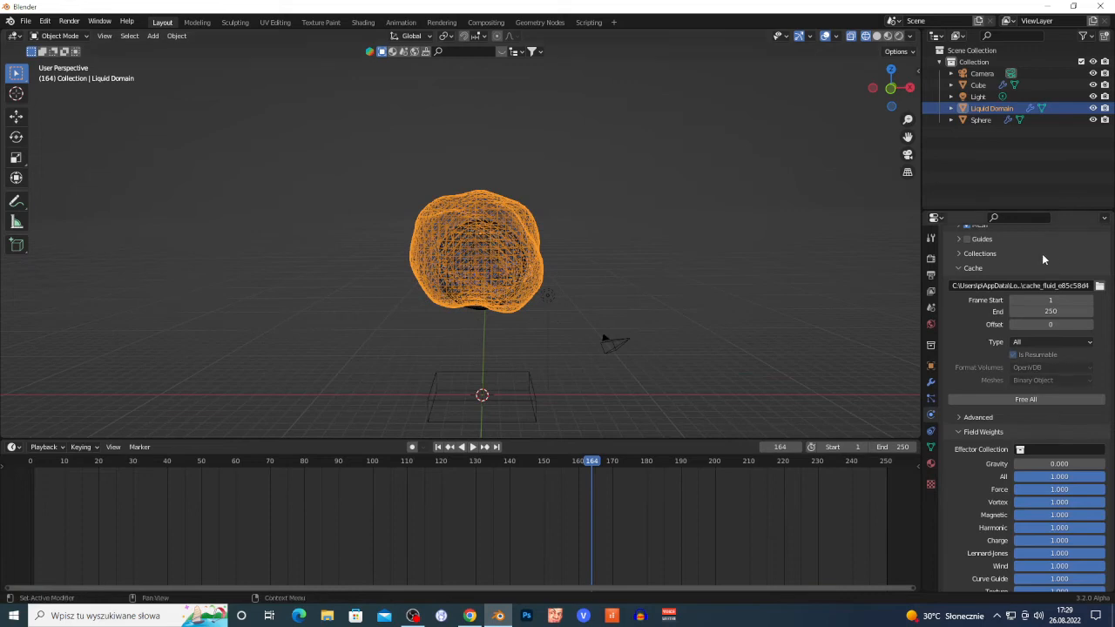
# - Switch the scene's render engine to Cycles
pyautogui.scroll(3, 1012, 355)
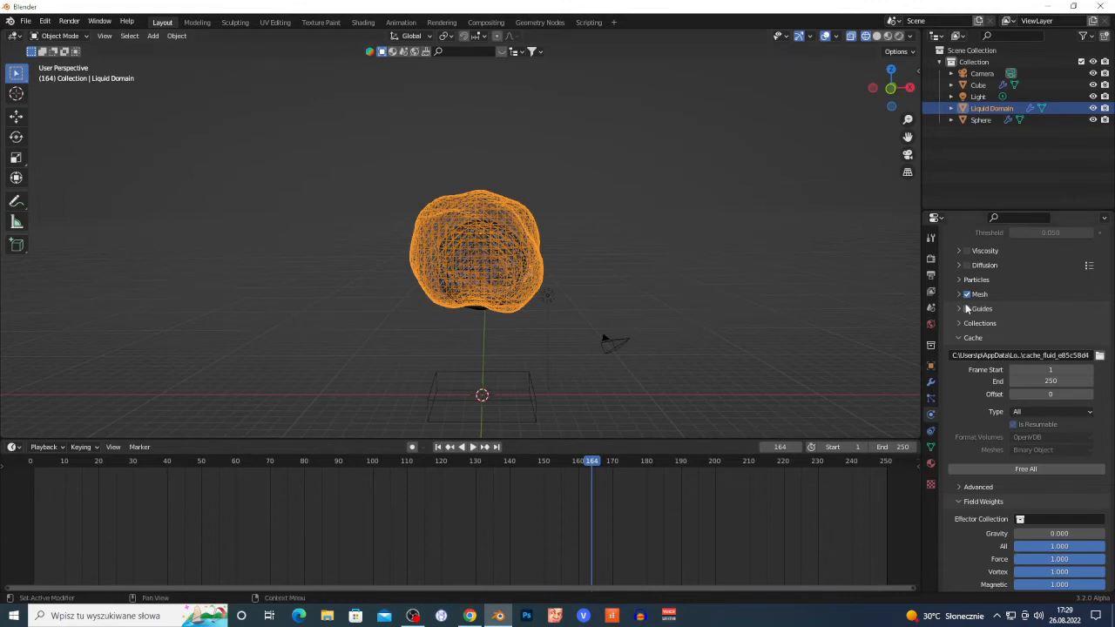
pyautogui.click(930, 261)
pyautogui.click(1045, 256)
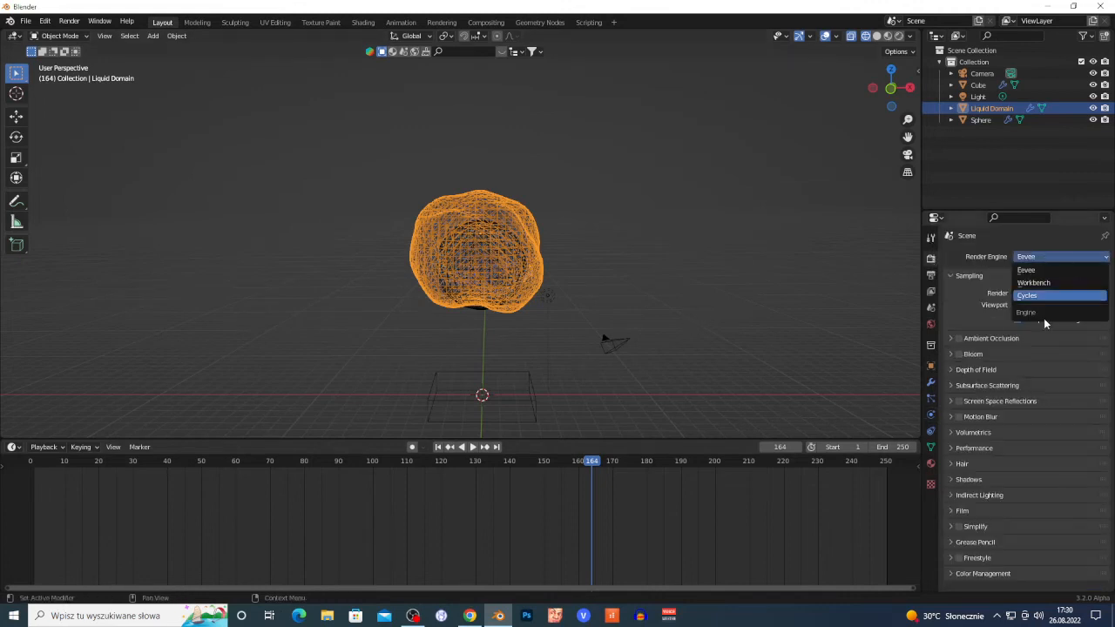
pyautogui.click(1037, 298)
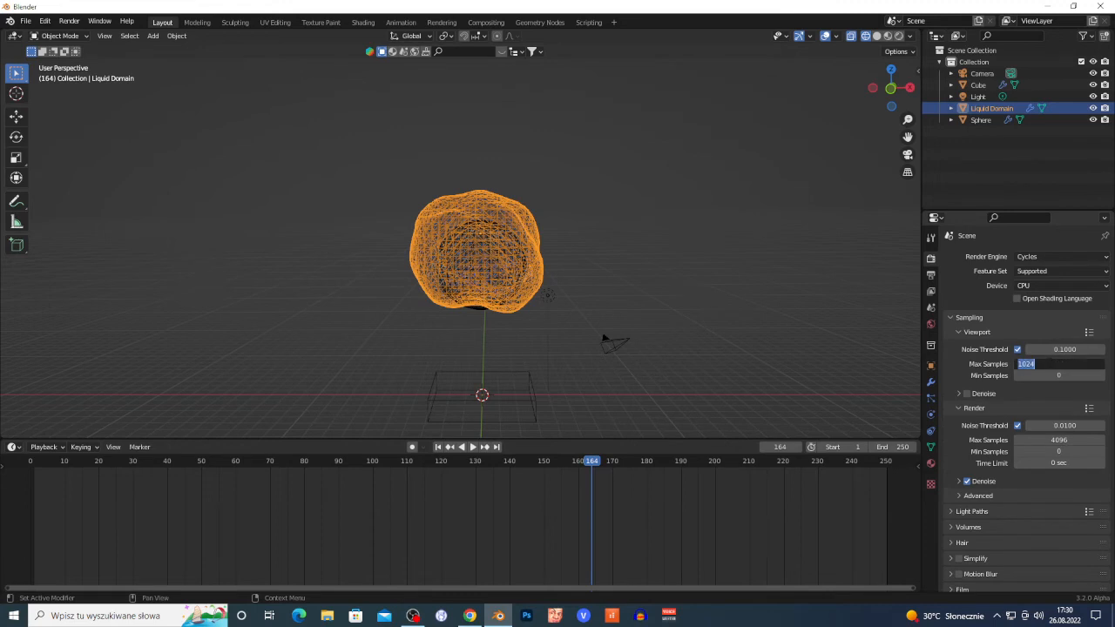
# - Set the maximum samples for both viewport and render to 1, and enable viewport denoising
pyautogui.click(1059, 440)
pyautogui.write('1')
pyautogui.press('Return')
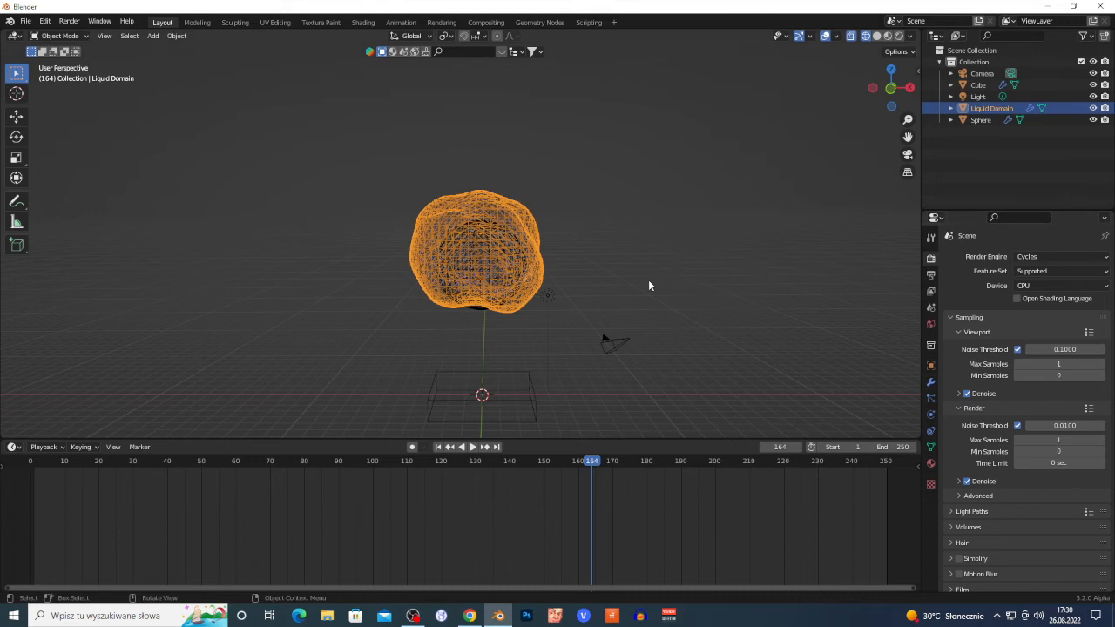
# - Preview the liquid at frame 164 in rendered shading from closer up, and return the viewport to solid shading
pyautogui.click(898, 38)
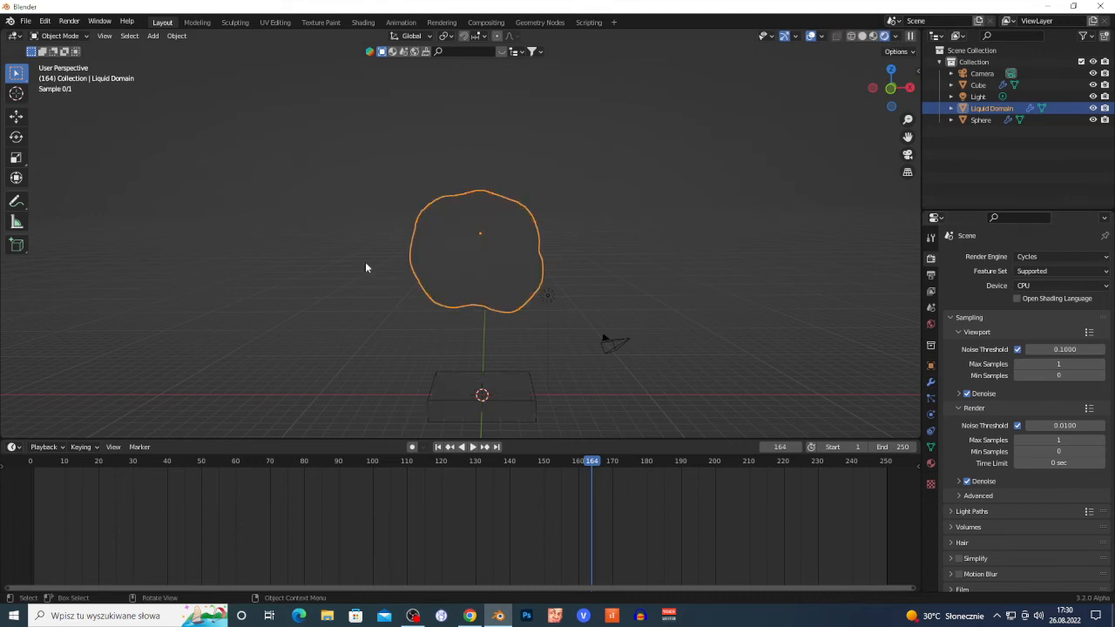
pyautogui.scroll(5, 475, 265)
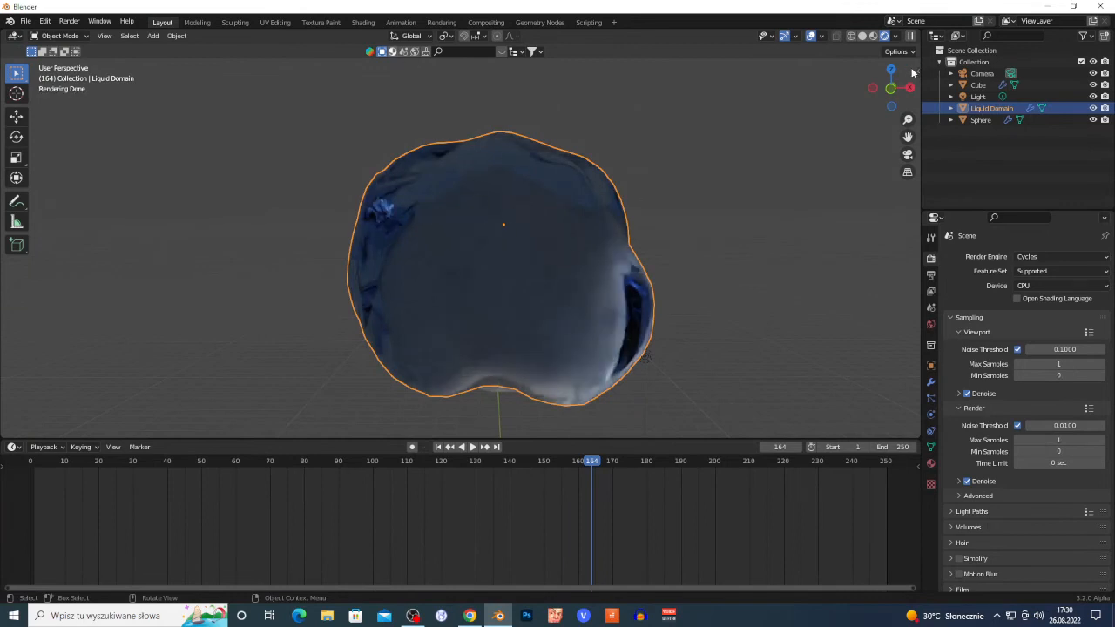
pyautogui.click(863, 36)
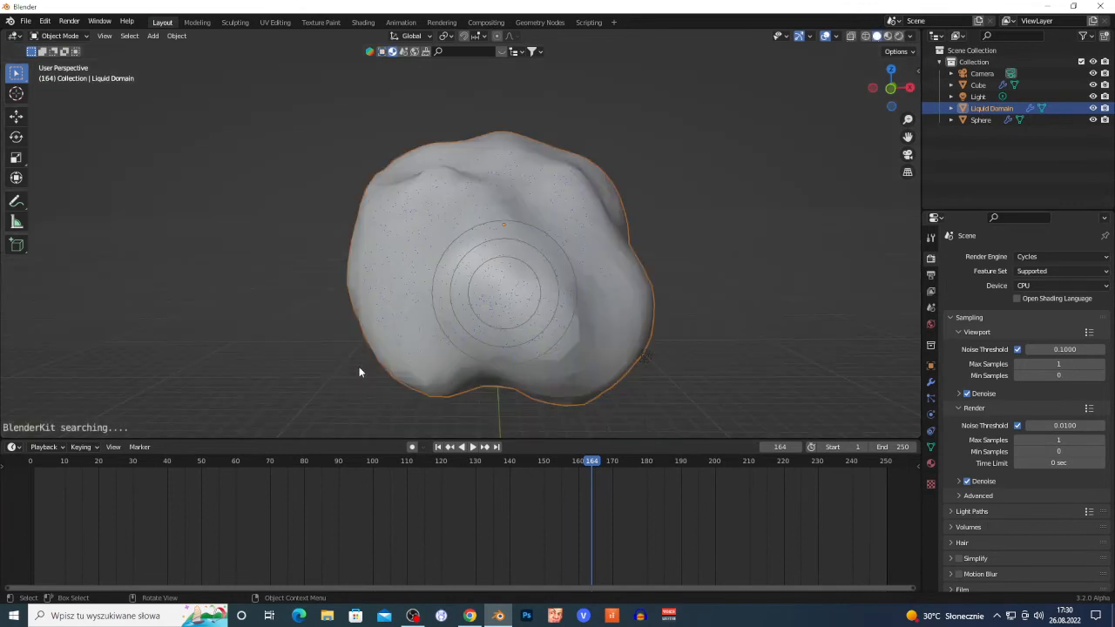
# - Replay the liquid simulation from the first frames with the whole setup in view, and stop at frame 53
pyautogui.scroll(-5, 359, 372)
pyautogui.click(716, 315)
pyautogui.click(502, 53)
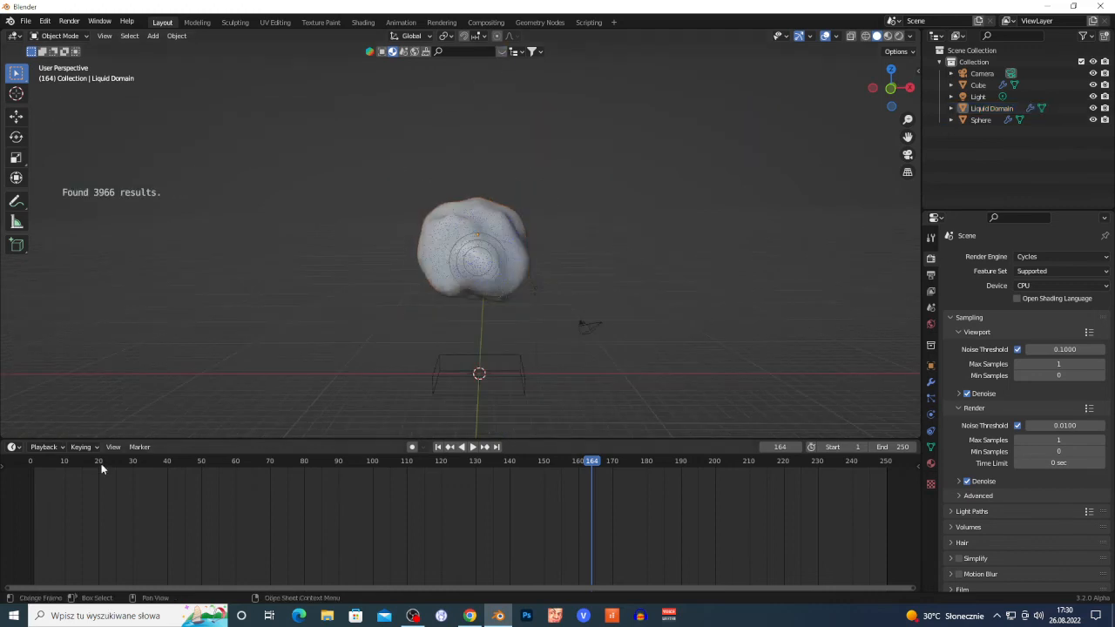
pyautogui.hotkey('shift', 'Left')
pyautogui.press('space')
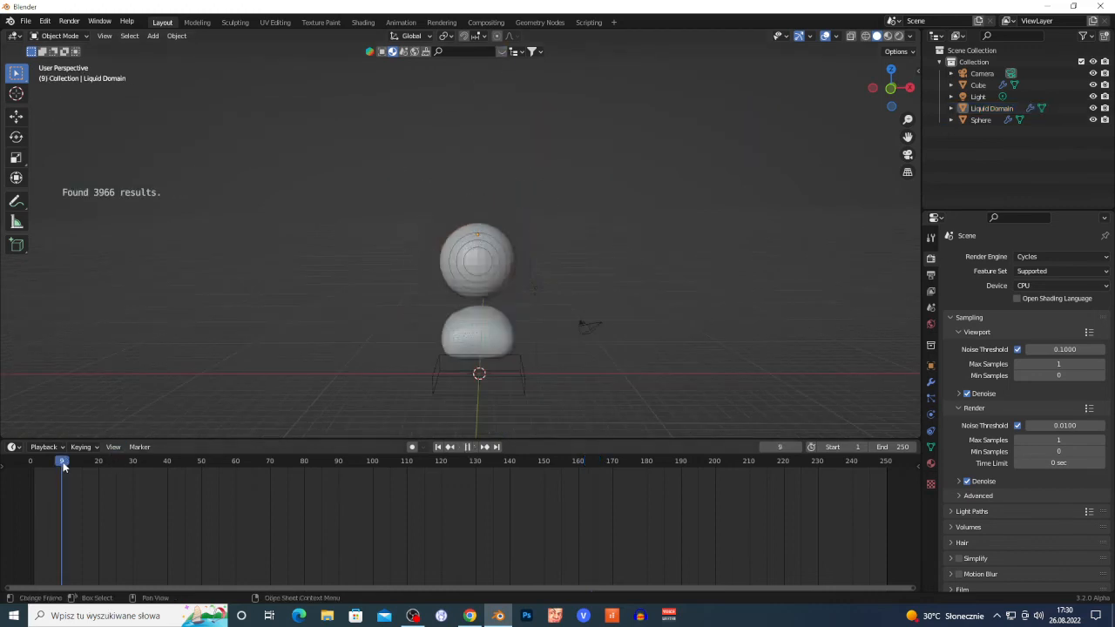
pyautogui.scroll(2, 506, 264)
pyautogui.press('space')
# - Delete the sphere in the middle of the liquid
pyautogui.click(489, 257)
pyautogui.press('x')
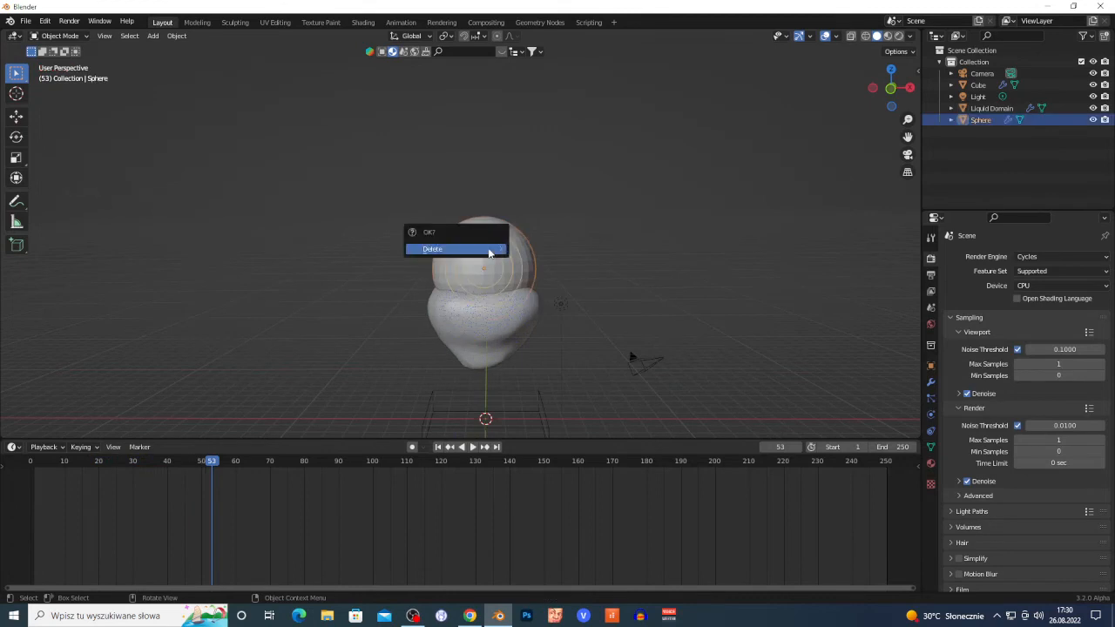
pyautogui.click(489, 250)
# - Play the baked simulation without the sphere from its start and examine the moving liquid from several sides and distances
pyautogui.hotkey('shift', 'Left')
pyautogui.press('space')
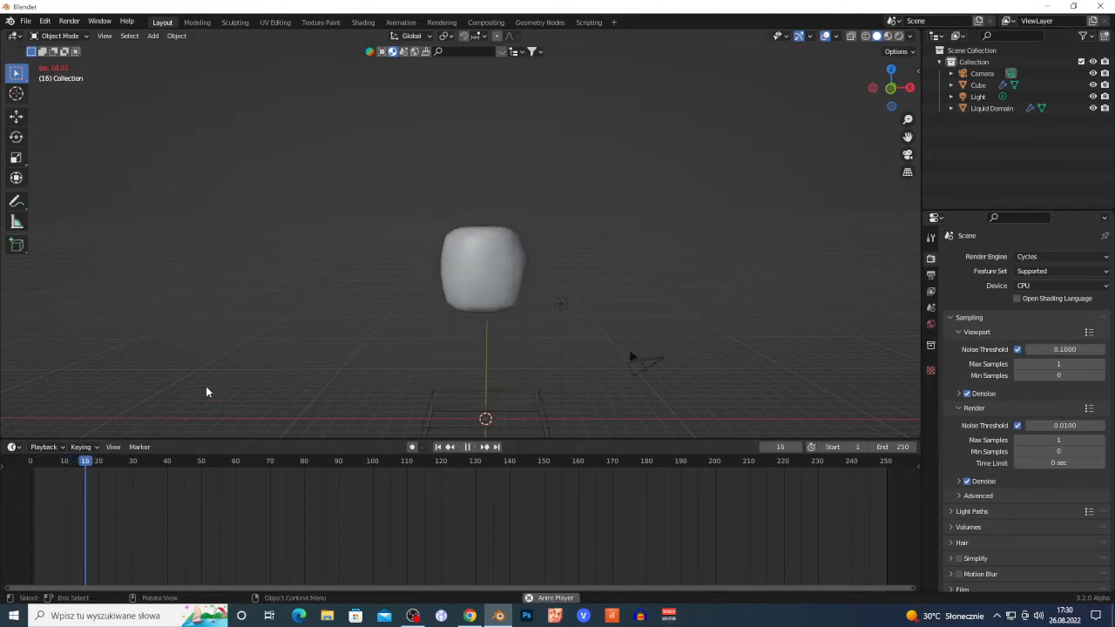
pyautogui.hotkey('shift', '`')
pyautogui.press('w')
pyautogui.press('d')
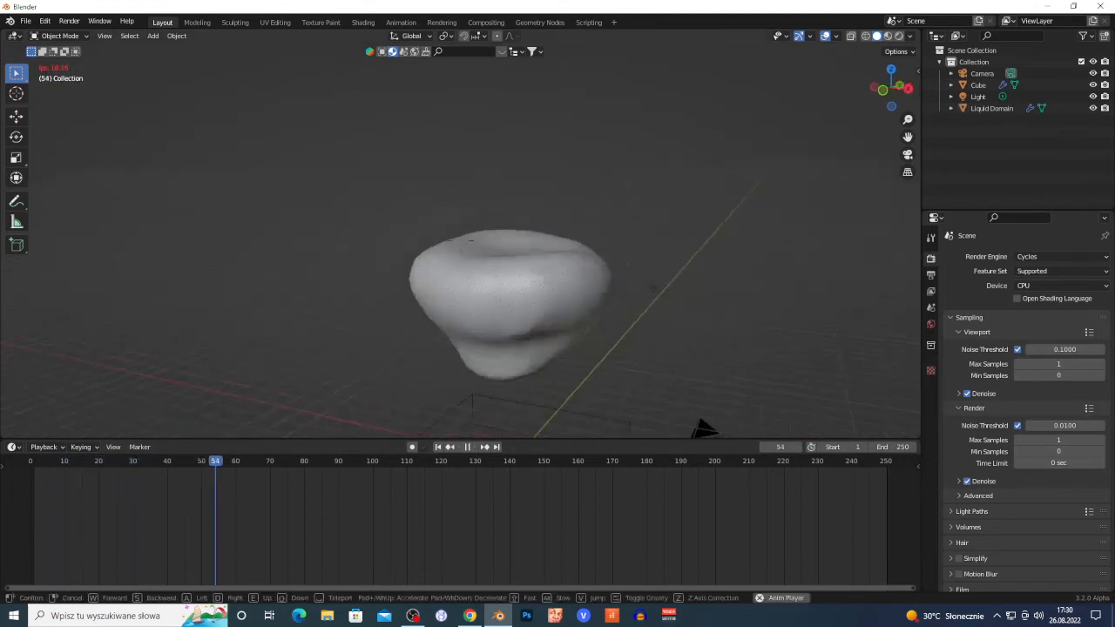
pyautogui.press('d')
pyautogui.press('a')
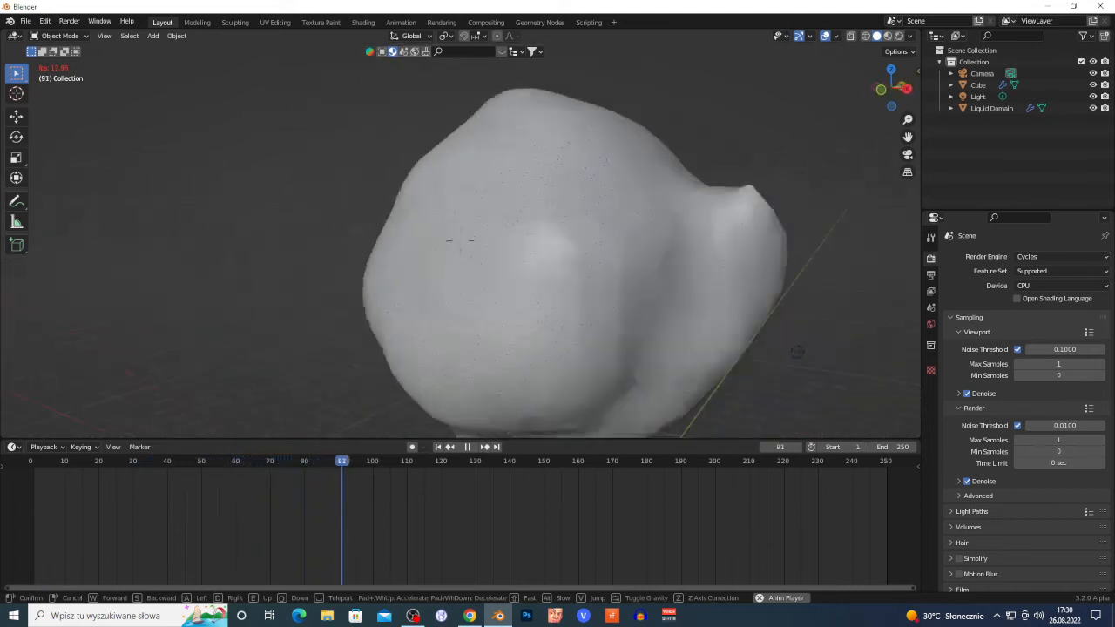
pyautogui.press('s')
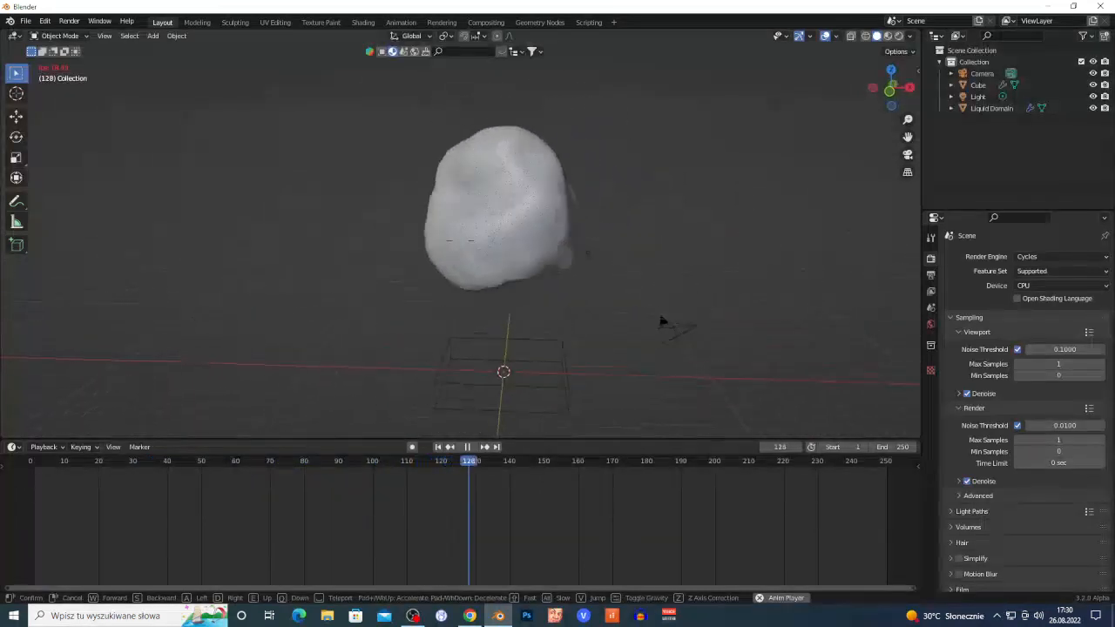
pyautogui.press('w')
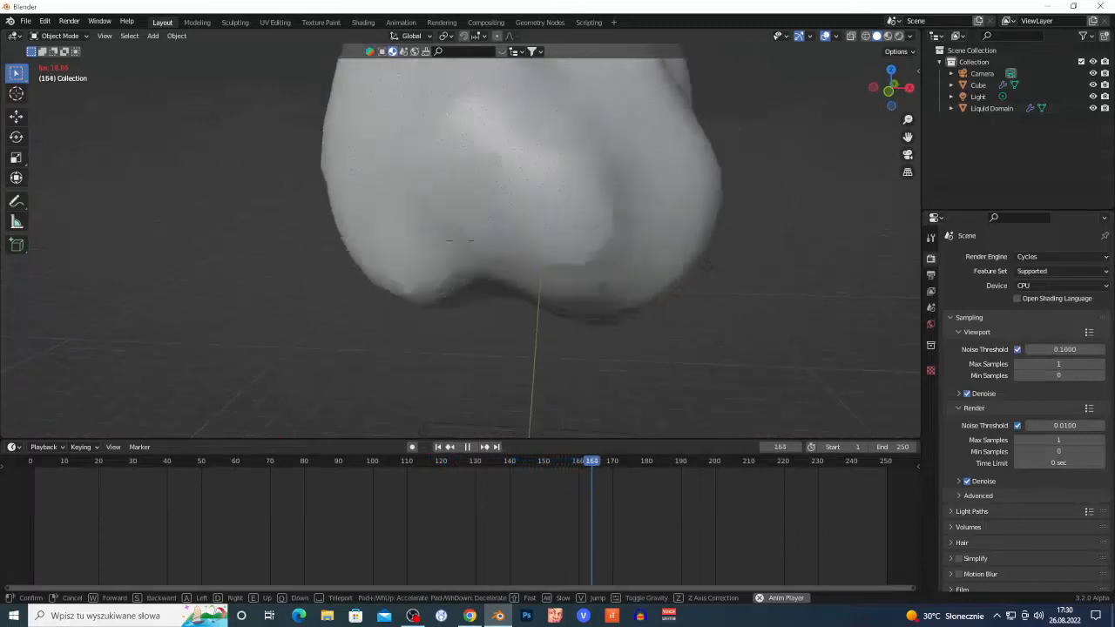
pyautogui.press('s')
pyautogui.press('w')
pyautogui.press('s')
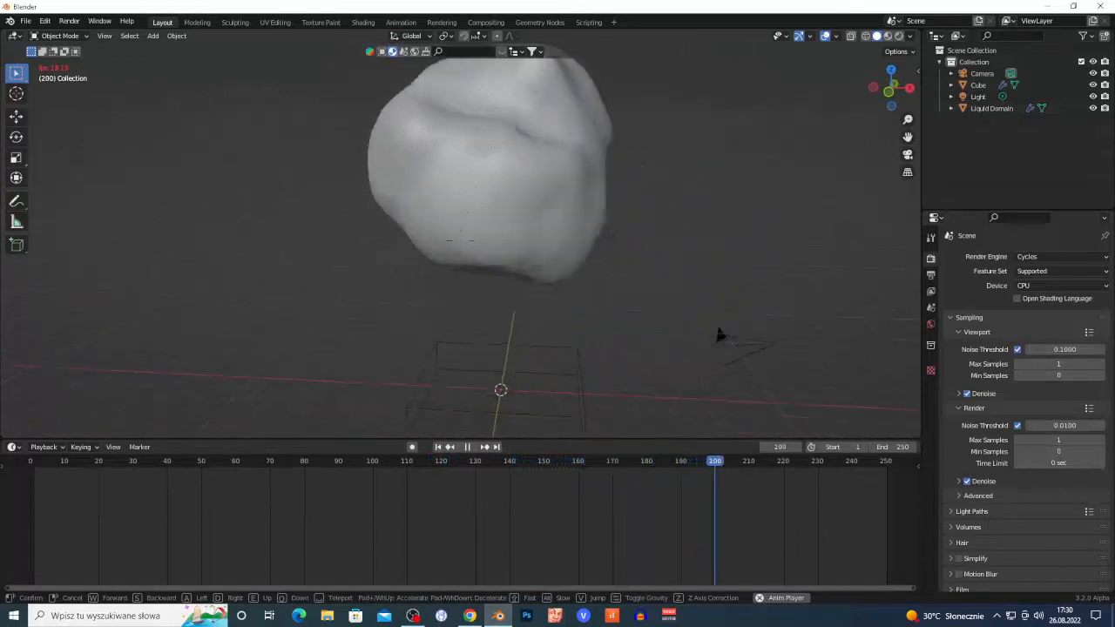
pyautogui.press('d')
pyautogui.press('w')
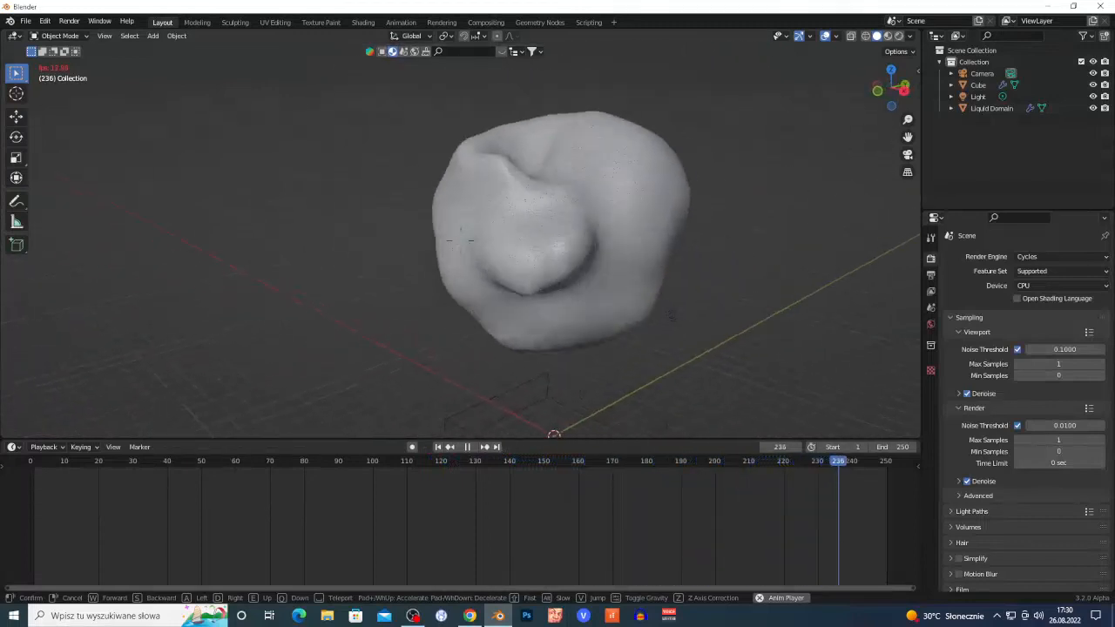
pyautogui.press('s')
pyautogui.click(460, 240)
pyautogui.press('space')
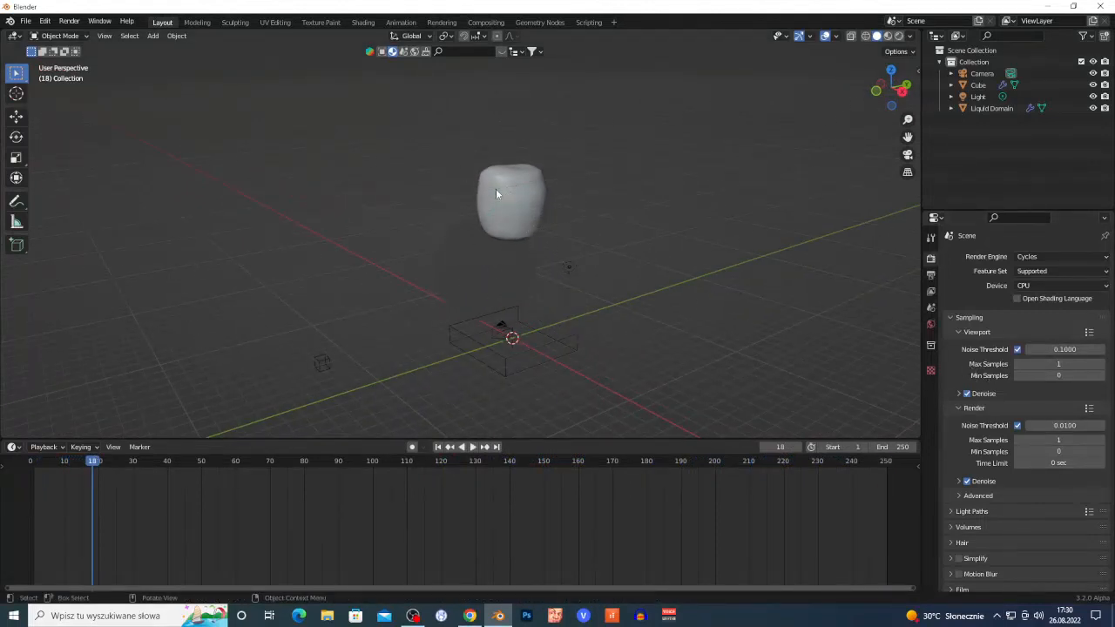
# - Select the liquid domain and inspect the liquid's shape at frame 18 from different sides and distances
pyautogui.click(523, 213)
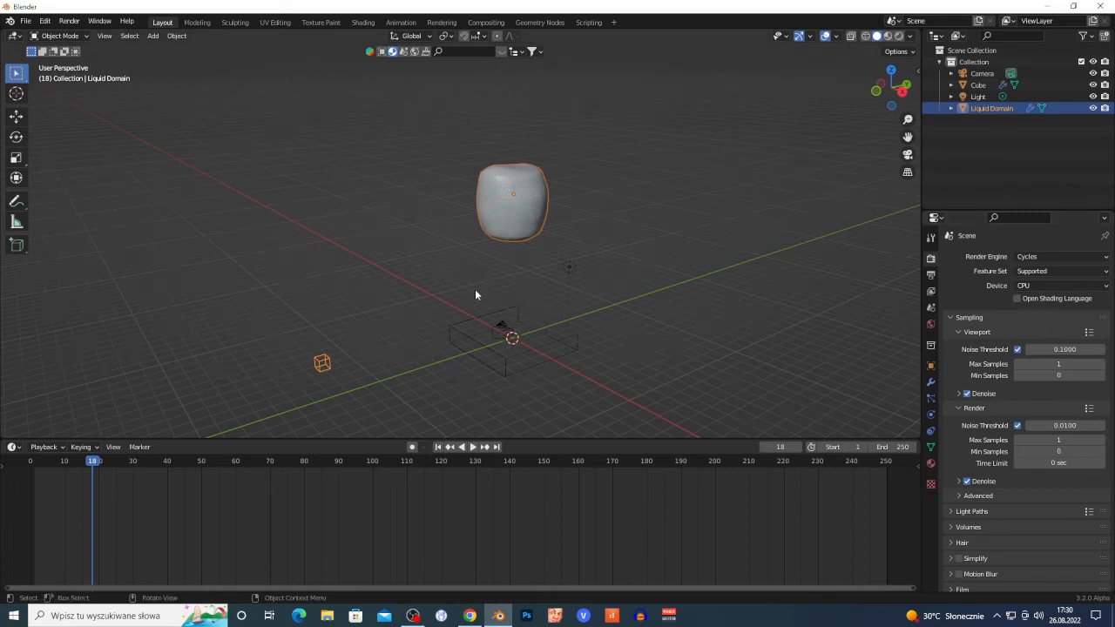
pyautogui.hotkey('shift', '`')
pyautogui.press('w')
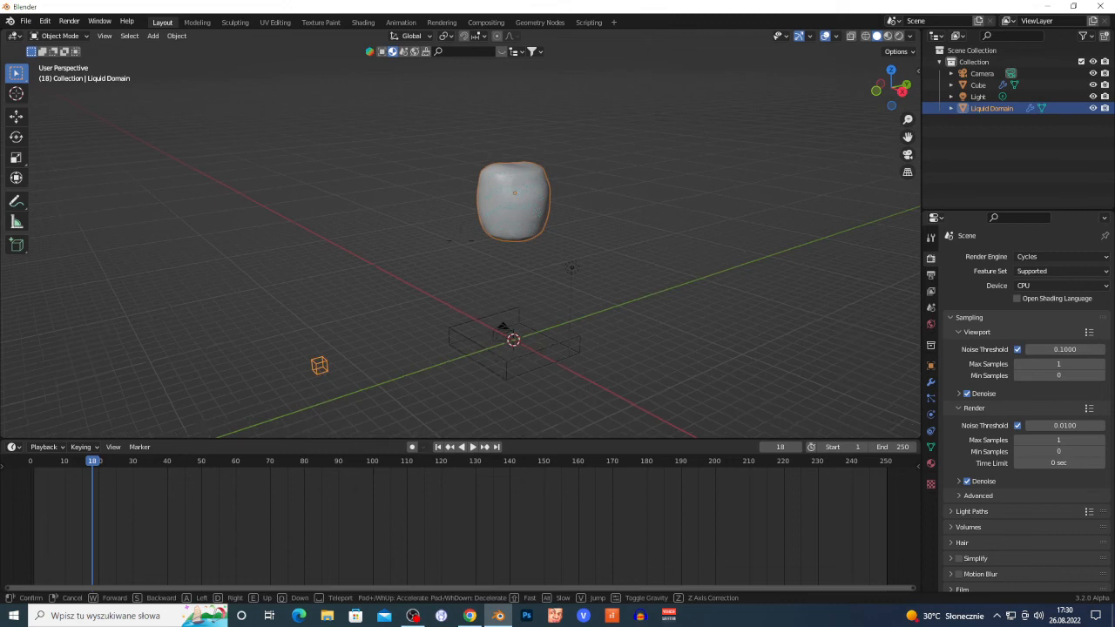
pyautogui.press('a')
pyautogui.press('s')
pyautogui.click(461, 245)
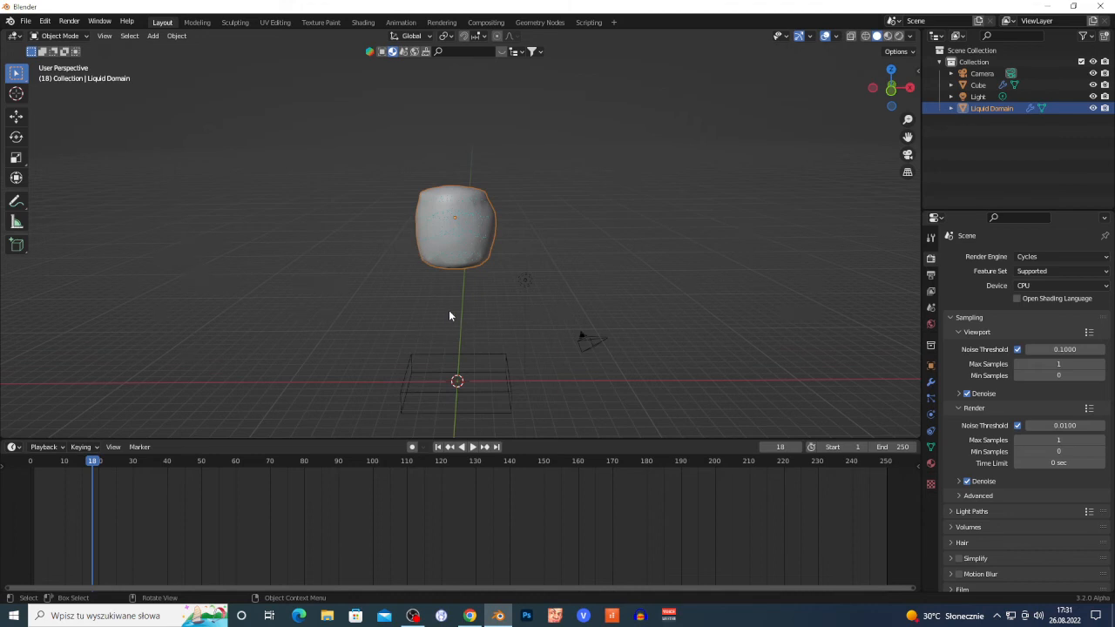
pyautogui.hotkey('shift', '`')
pyautogui.press('w')
pyautogui.press('w')
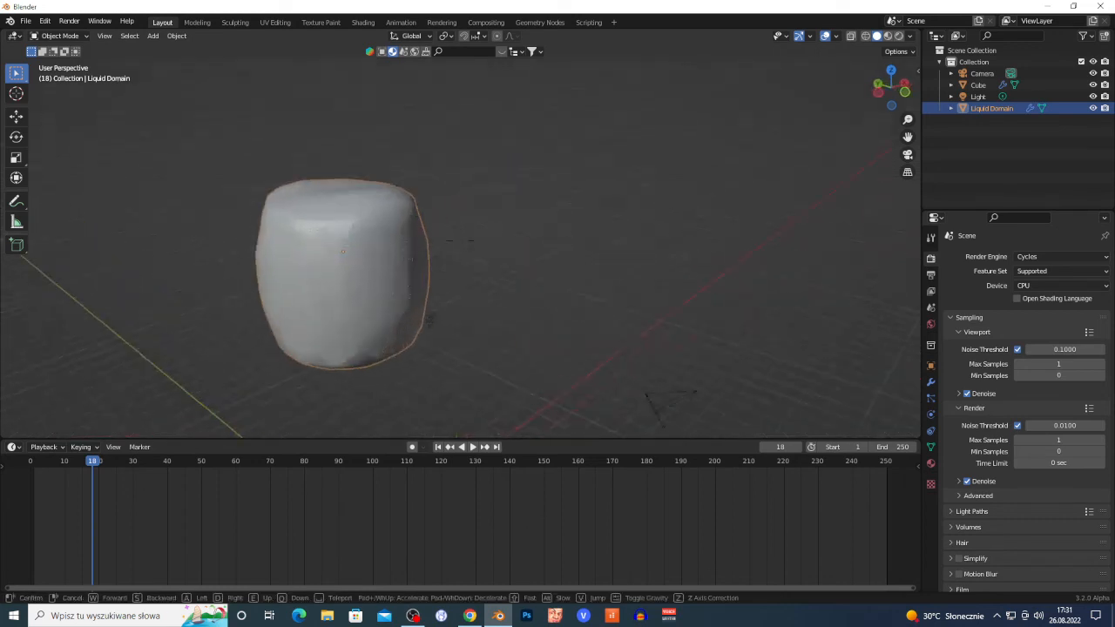
pyautogui.press('s')
pyautogui.press('s')
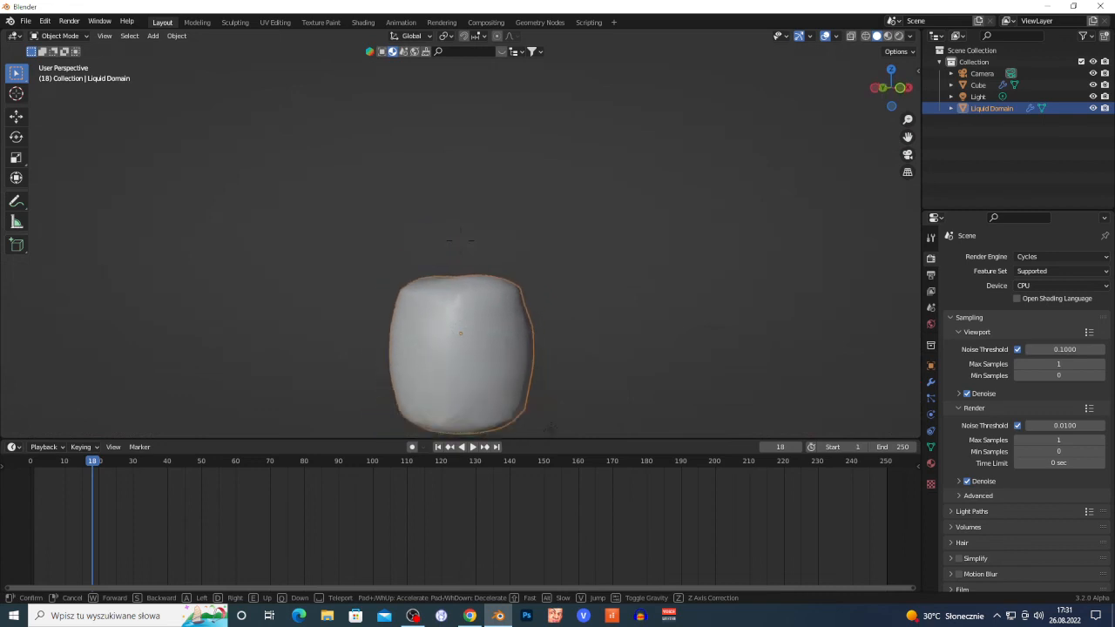
pyautogui.press('d')
pyautogui.click(460, 241)
# - Play the simulation onward from frame 18, stop it at frame 55 and select the cube below the liquid
pyautogui.press('space')
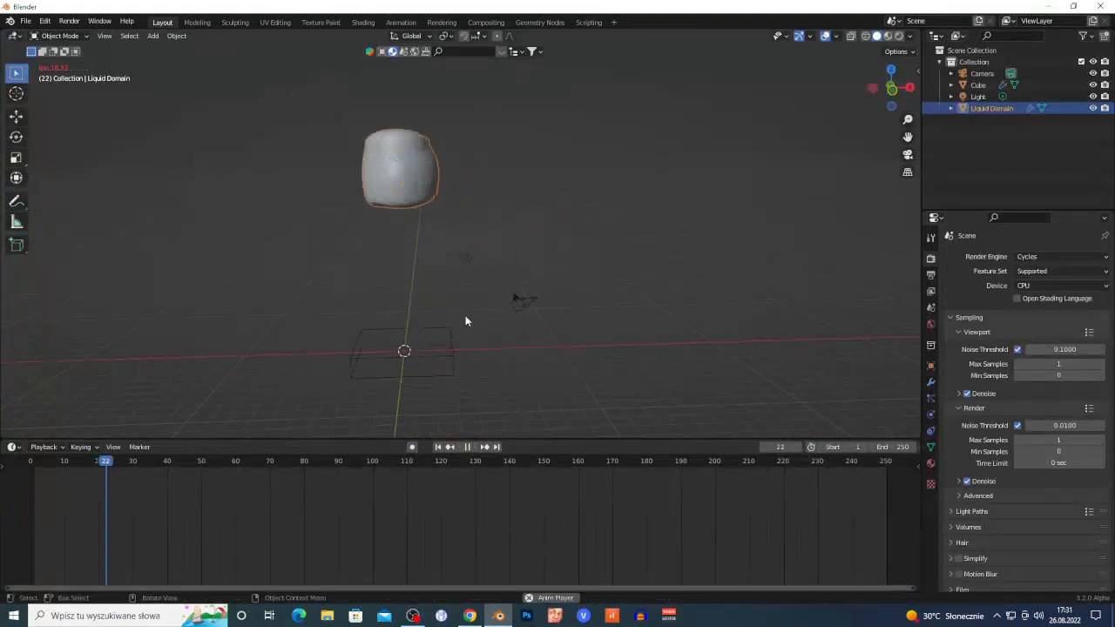
pyautogui.scroll(-3, 986, 505)
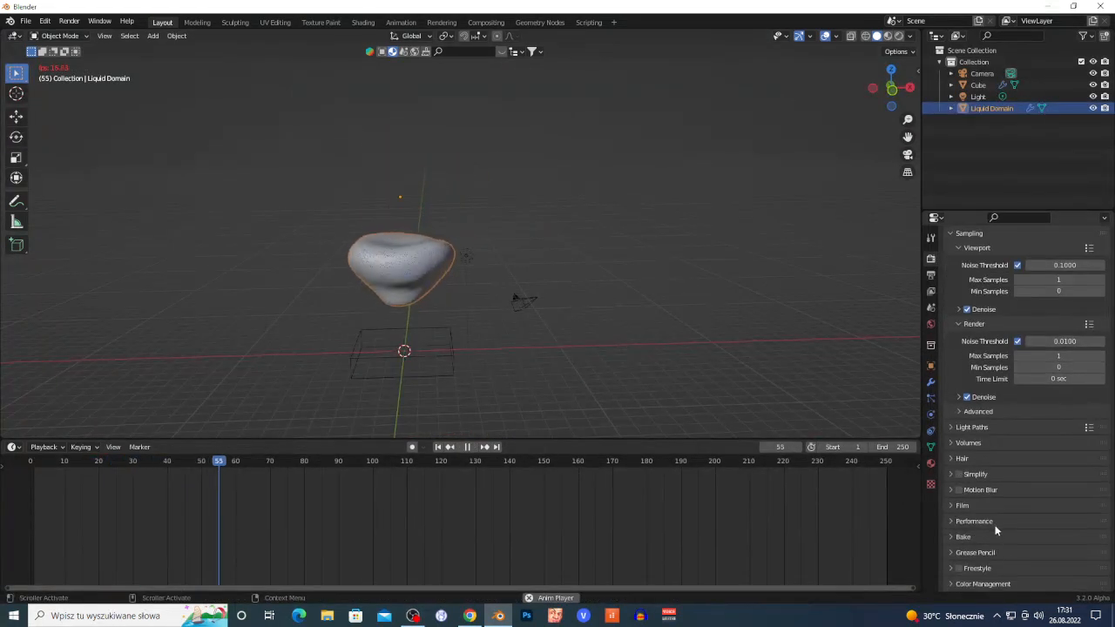
pyautogui.press('space')
pyautogui.click(410, 277)
pyautogui.click(419, 337)
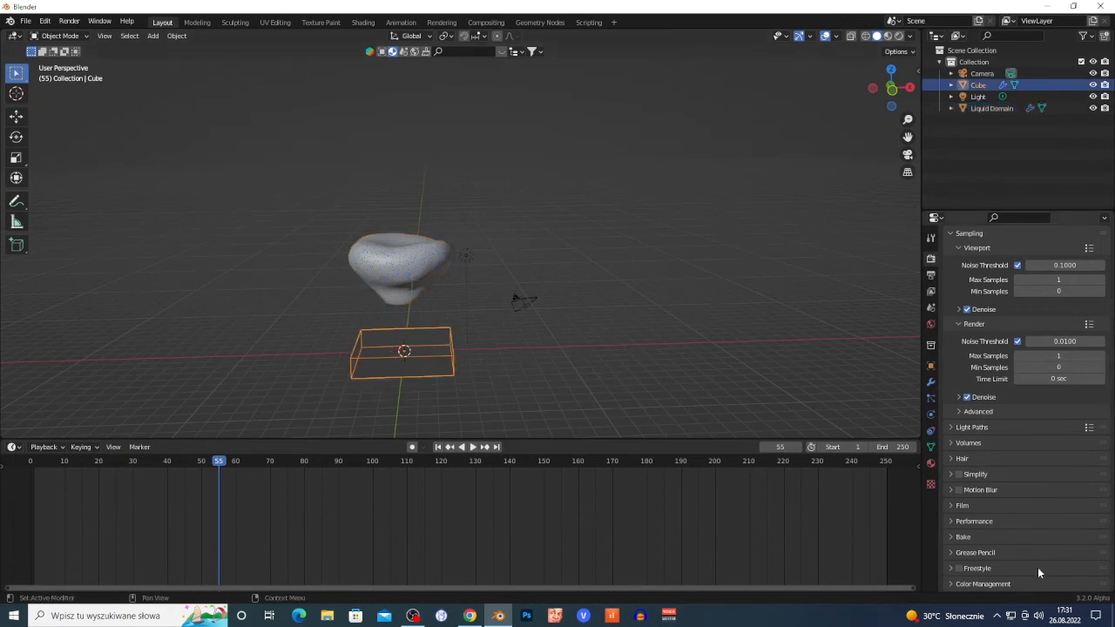
# - Continue the playback up to frame 169 while examining the swirling liquid from close up and from another side
pyautogui.press('space')
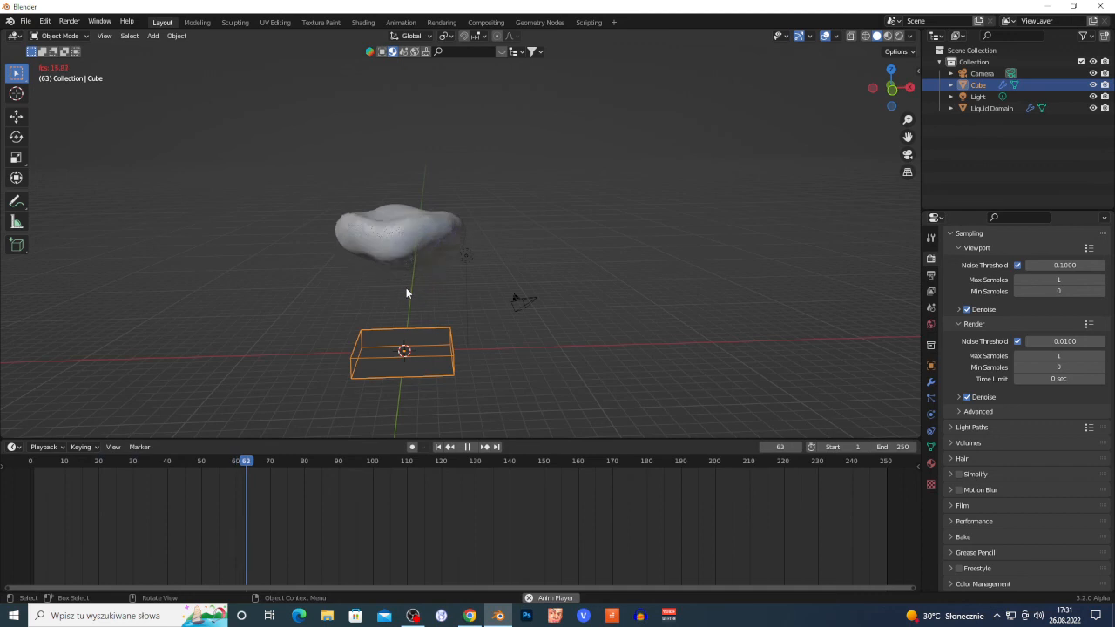
pyautogui.scroll(2, 404, 283)
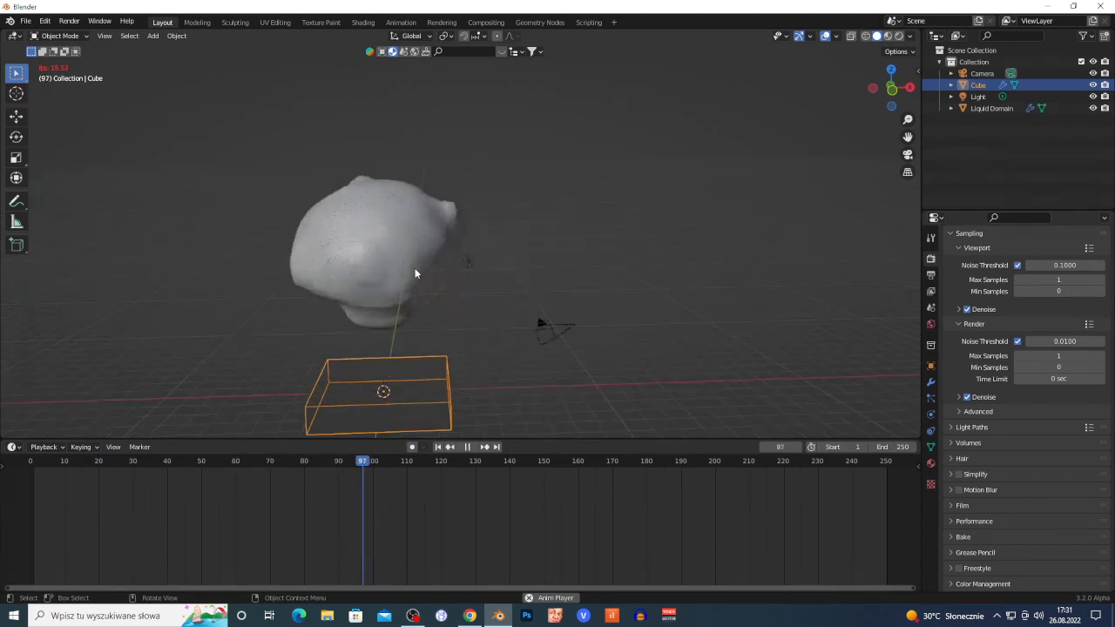
pyautogui.hotkey('shift', '`')
pyautogui.press('w')
pyautogui.press('a')
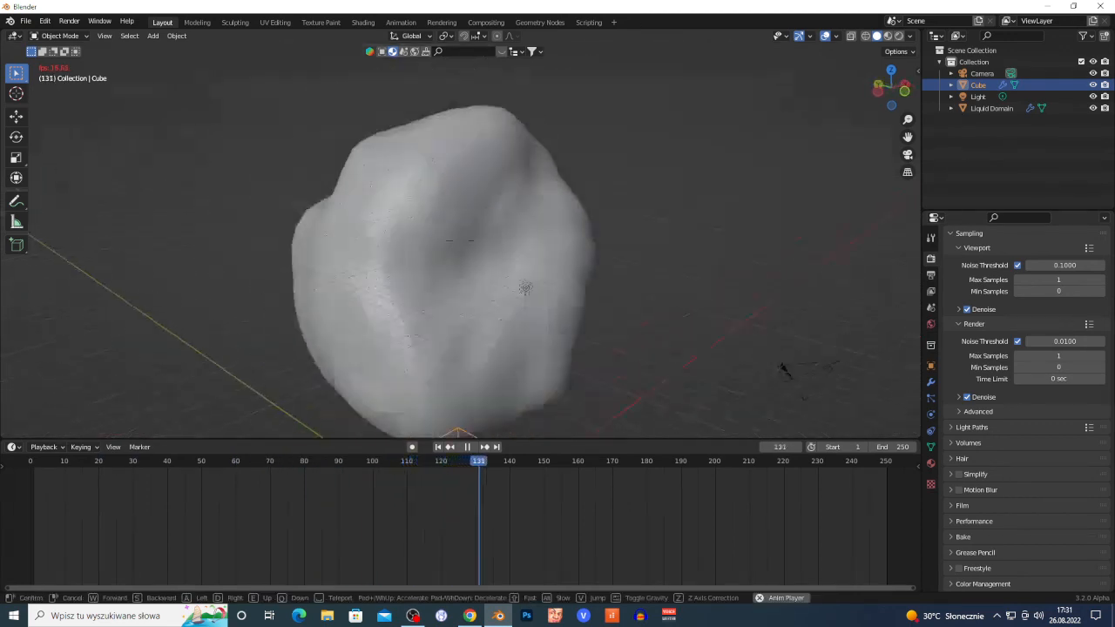
pyautogui.press('s')
pyautogui.press('d')
pyautogui.click(460, 246)
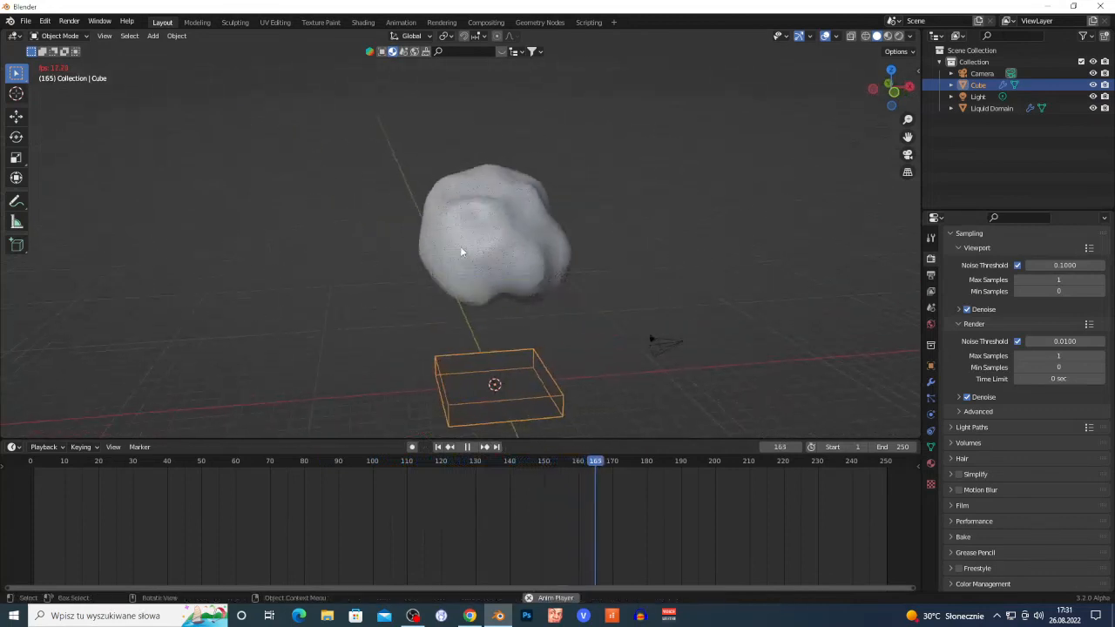
pyautogui.press('space')
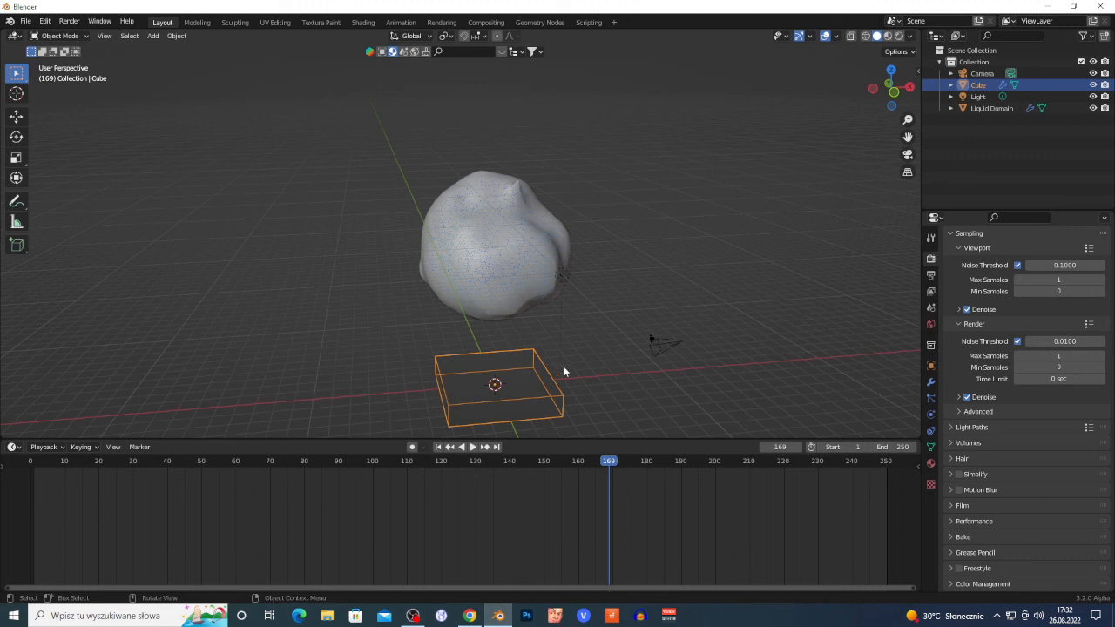
# - Inspect the paused liquid at frame 169 from close up and return to a view of the whole scene
pyautogui.hotkey('shift', '`')
pyautogui.press('w')
pyautogui.press('s')
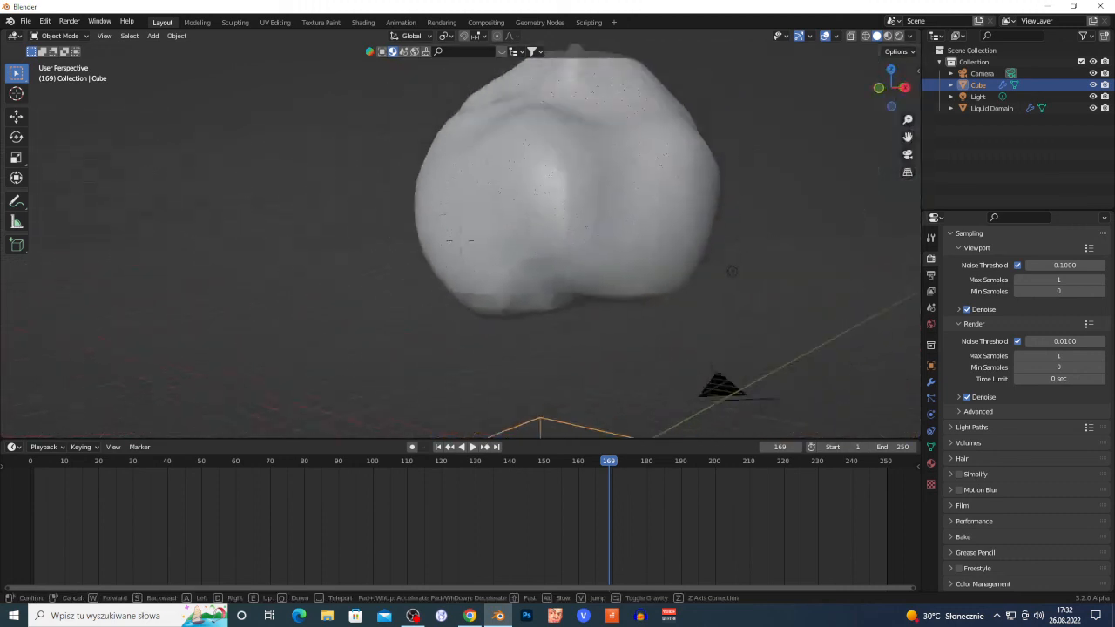
pyautogui.press('a')
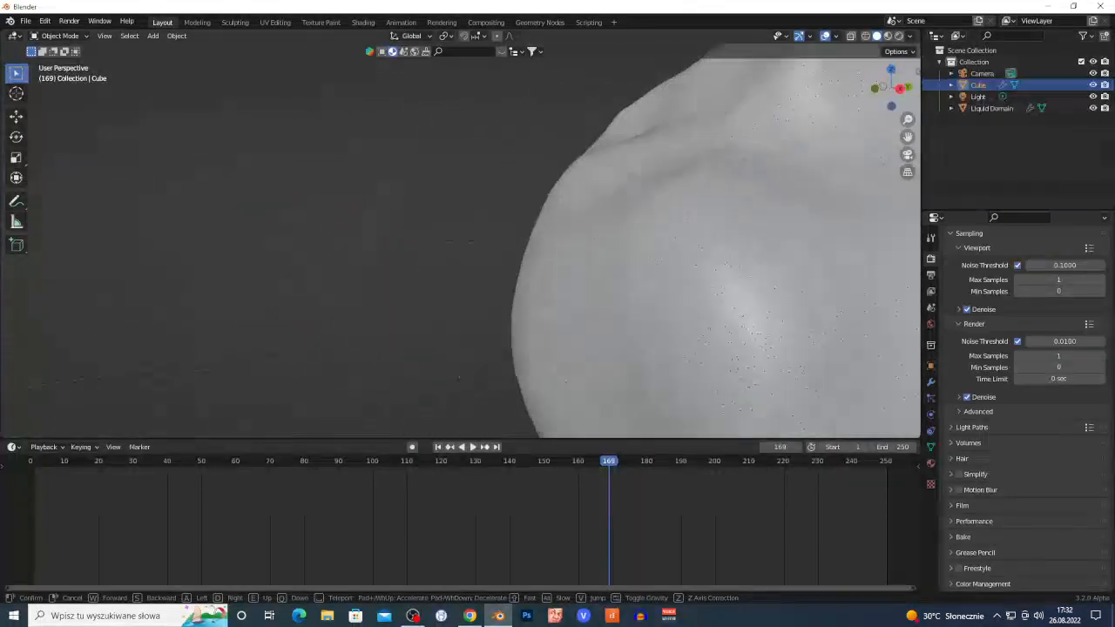
pyautogui.press('s')
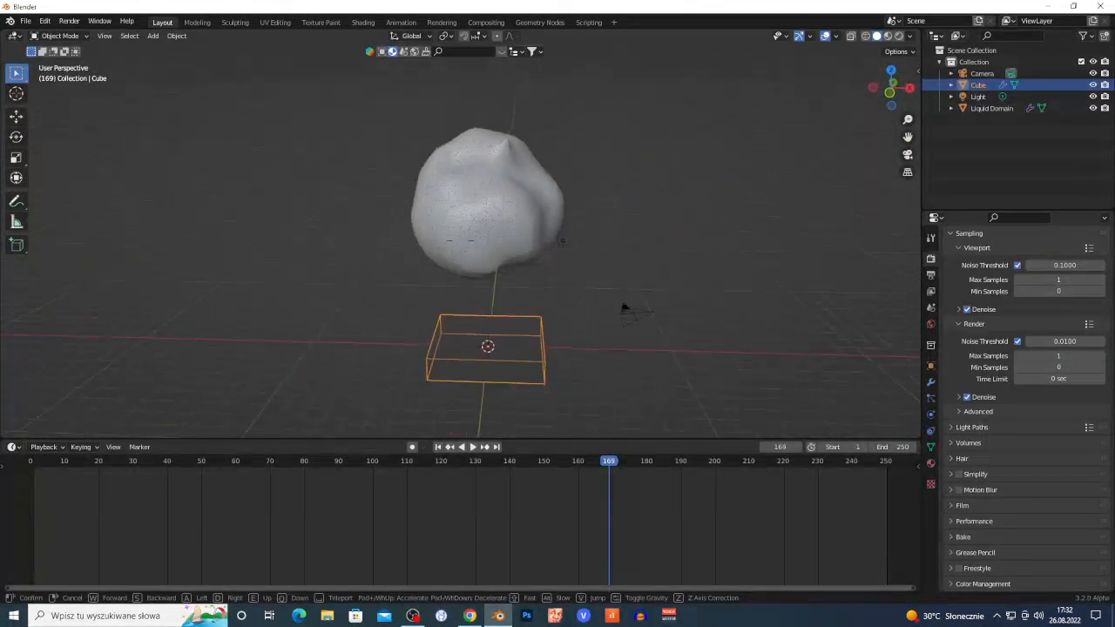
pyautogui.click(568, 262)
# - Look through the available force field types, from Force to Fluid Flow, without adding one
pyautogui.hotkey('shift', 'a')
pyautogui.moveTo(523, 471)
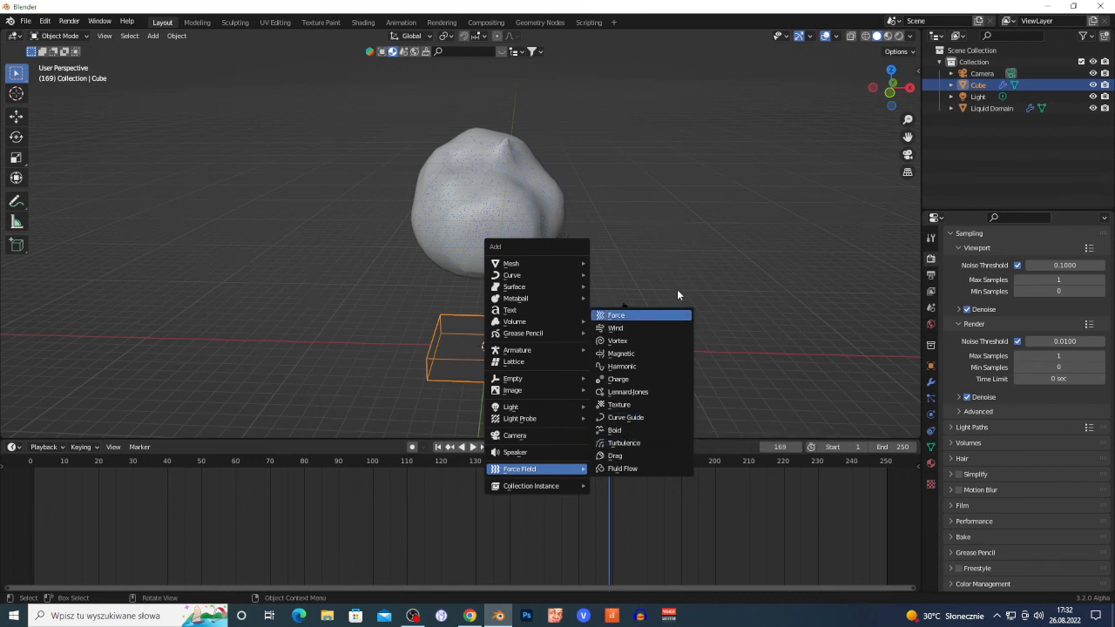
pyautogui.click(624, 224)
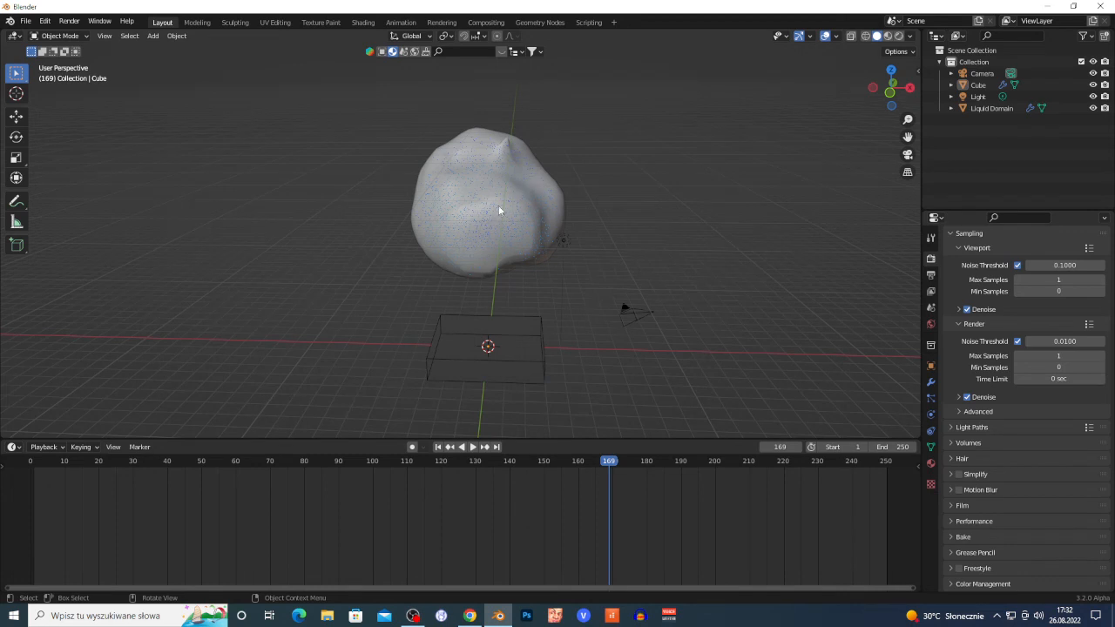
pyautogui.click(417, 612)
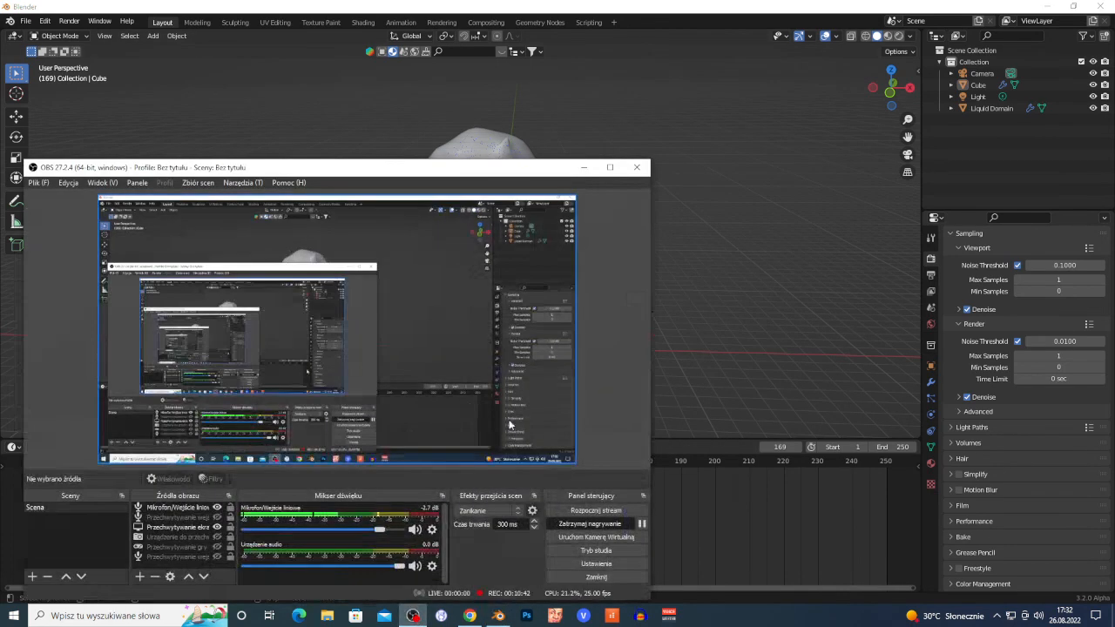